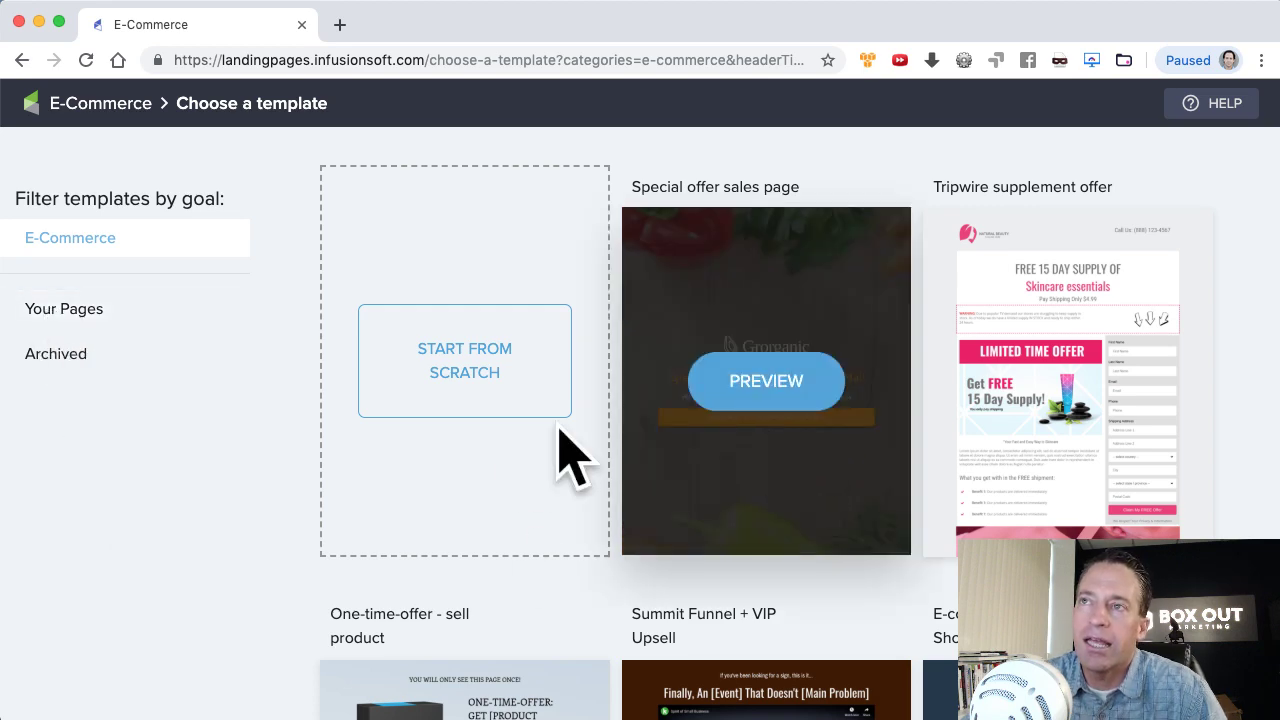
# Look through the available E-Commerce landing page templates.
pyautogui.scroll(-3, 915, 555)
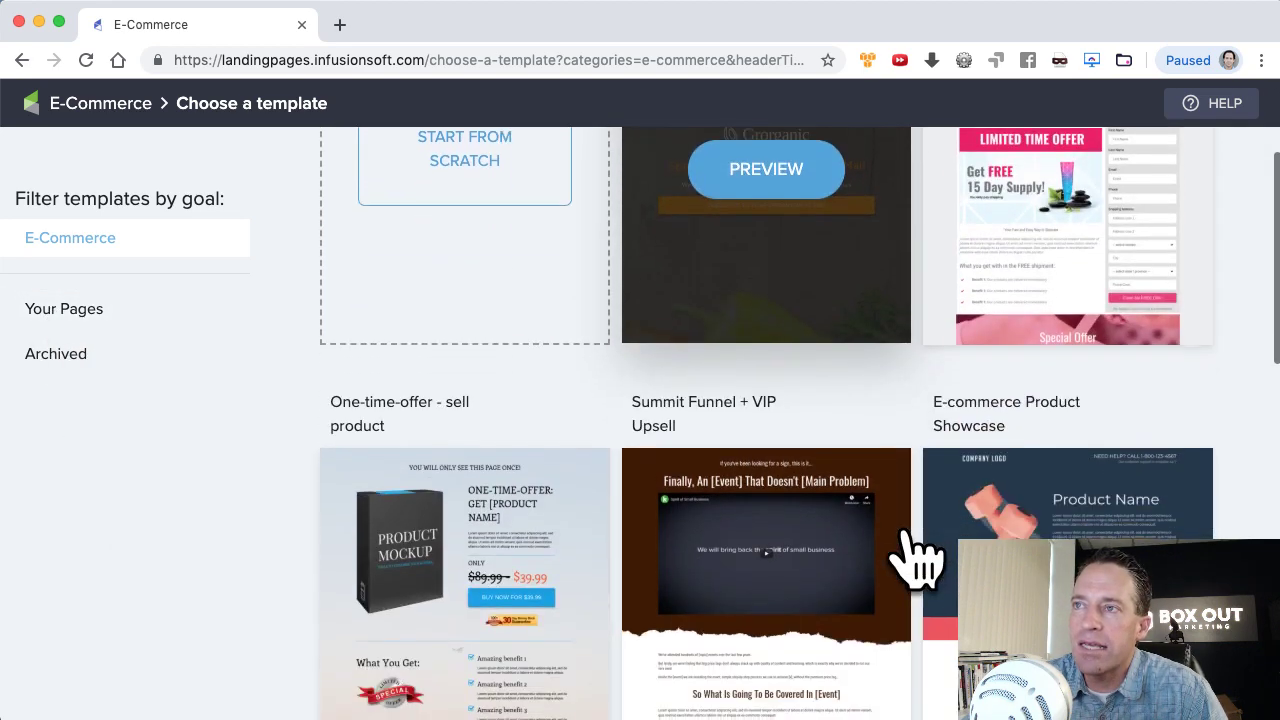
pyautogui.scroll(-5, 898, 614)
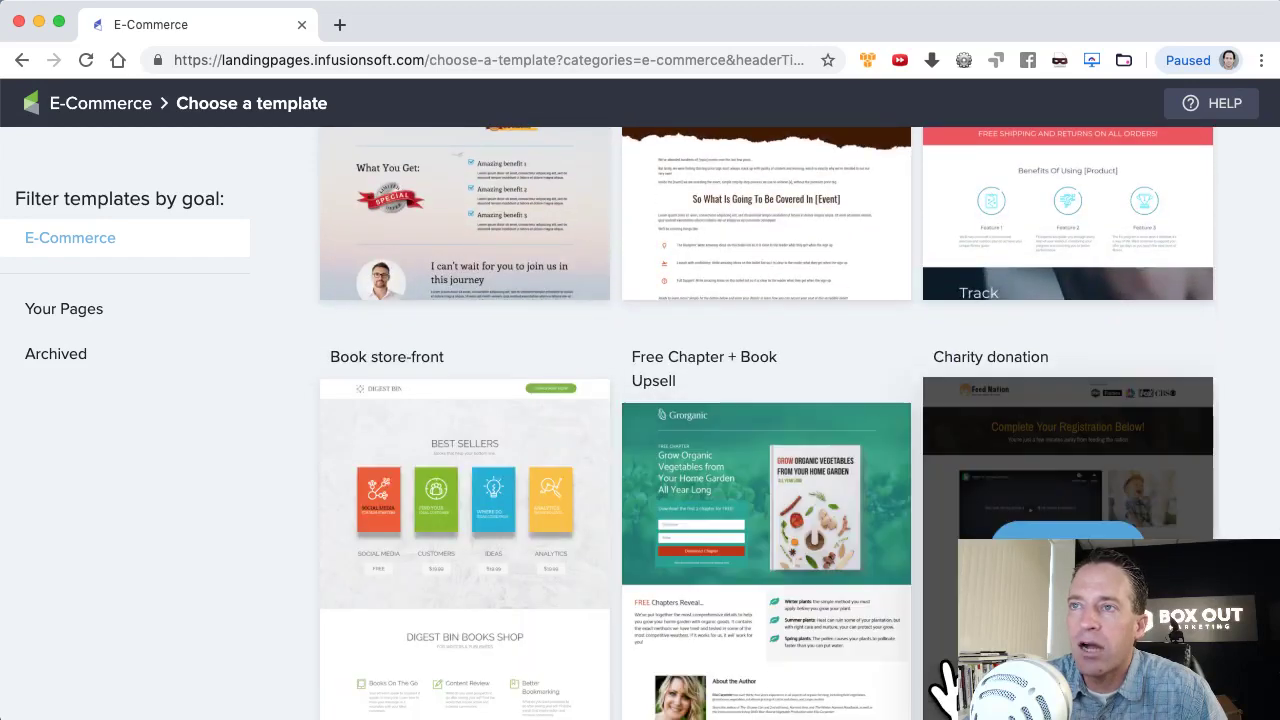
pyautogui.scroll(-3, 815, 680)
pyautogui.scroll(-2, 805, 680)
pyautogui.scroll(10, 800, 678)
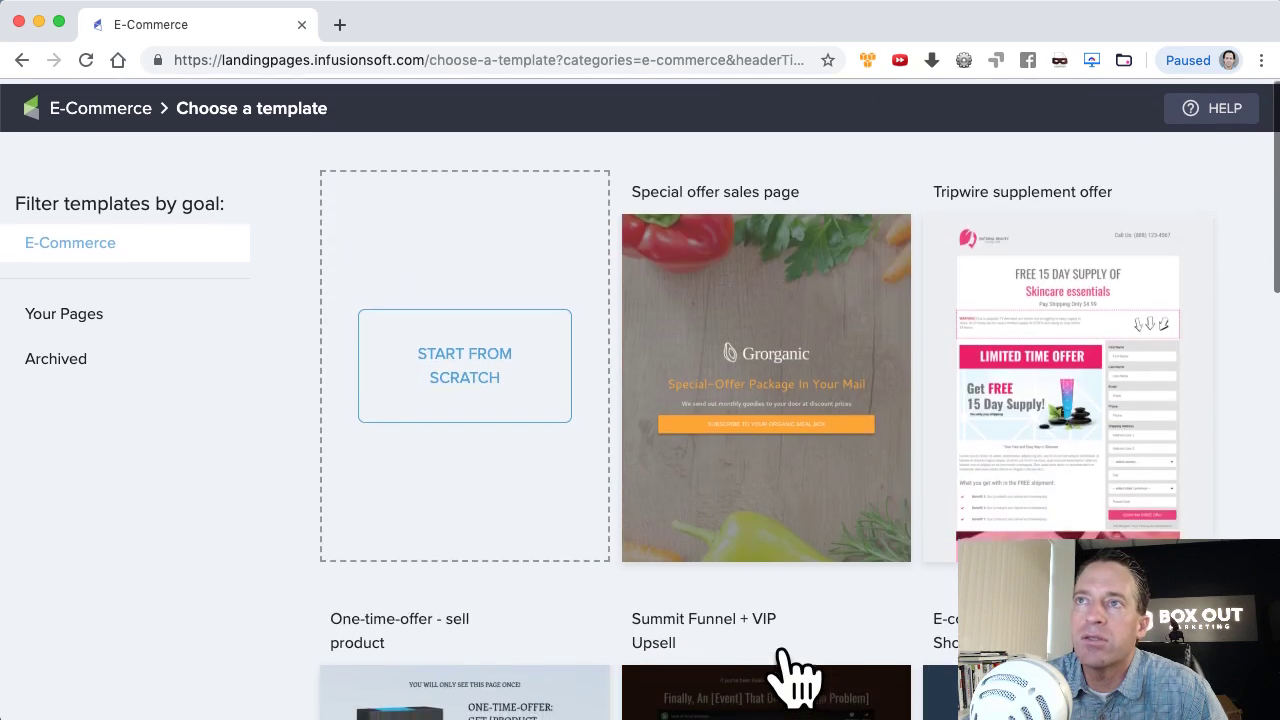
pyautogui.moveTo(812, 385)
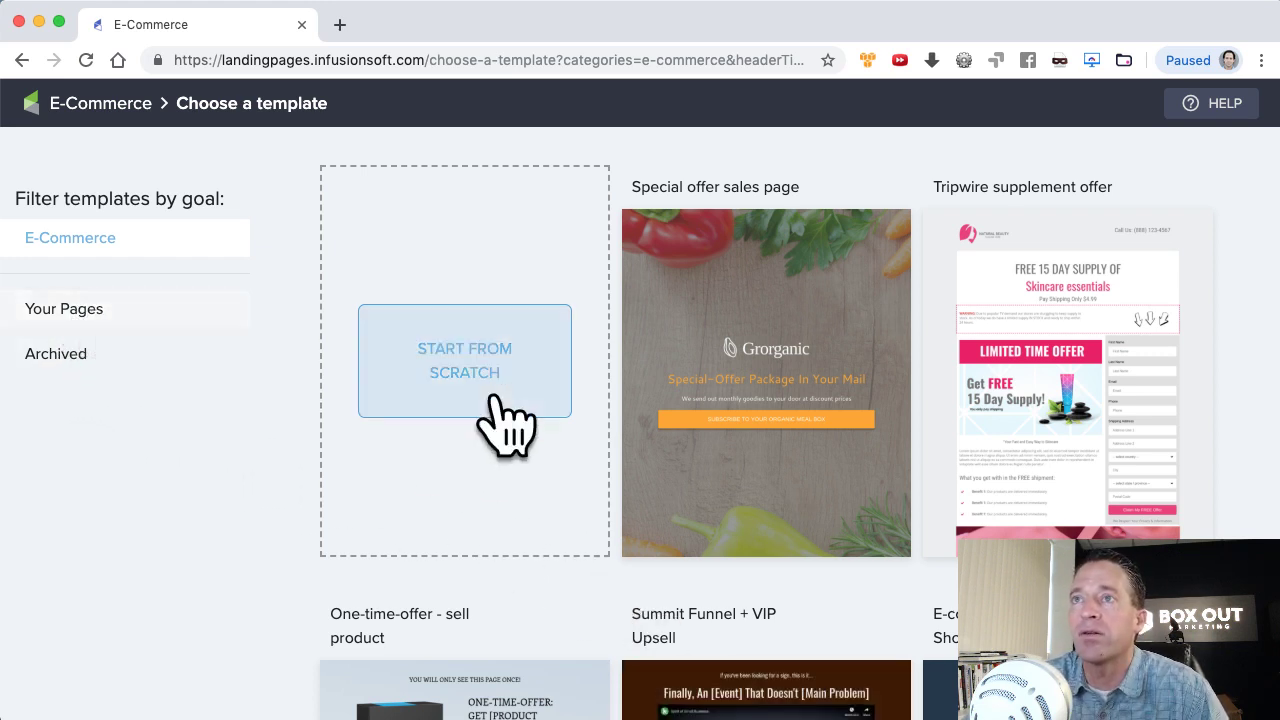
# Browse the previously built pages offered as templates under Your Pages.
pyautogui.click(53, 310)
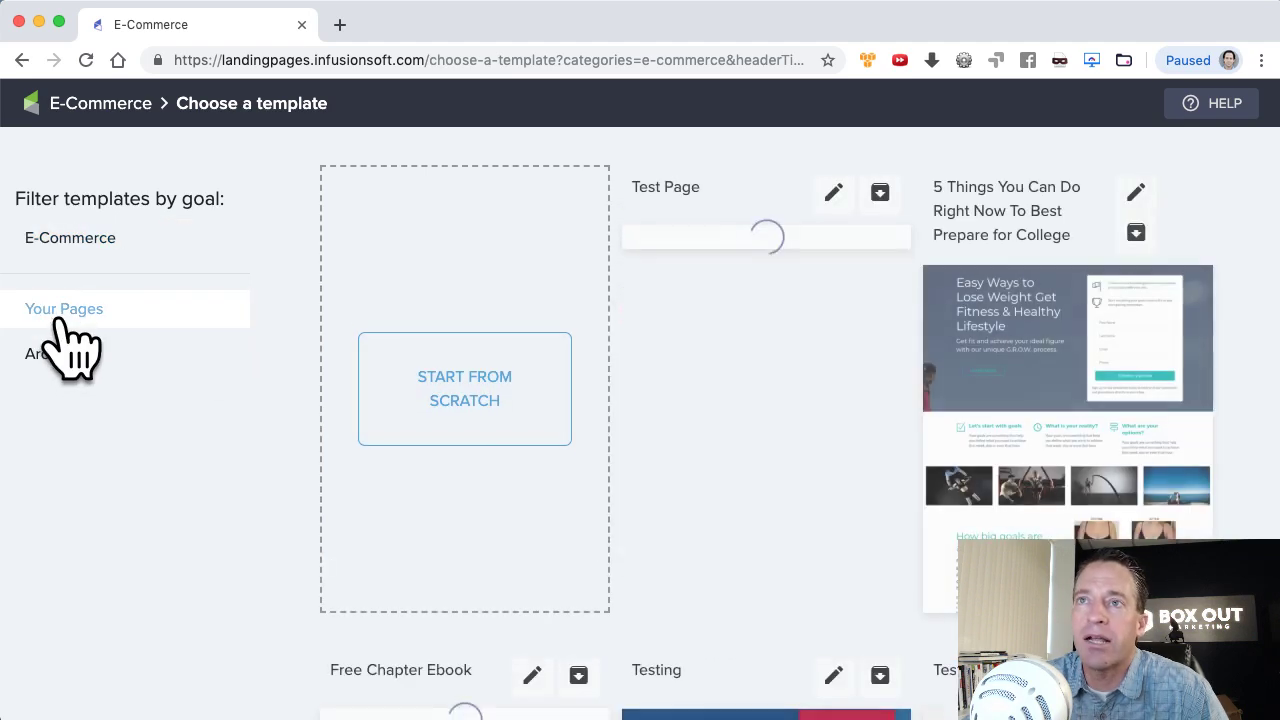
pyautogui.scroll(-5, 960, 520)
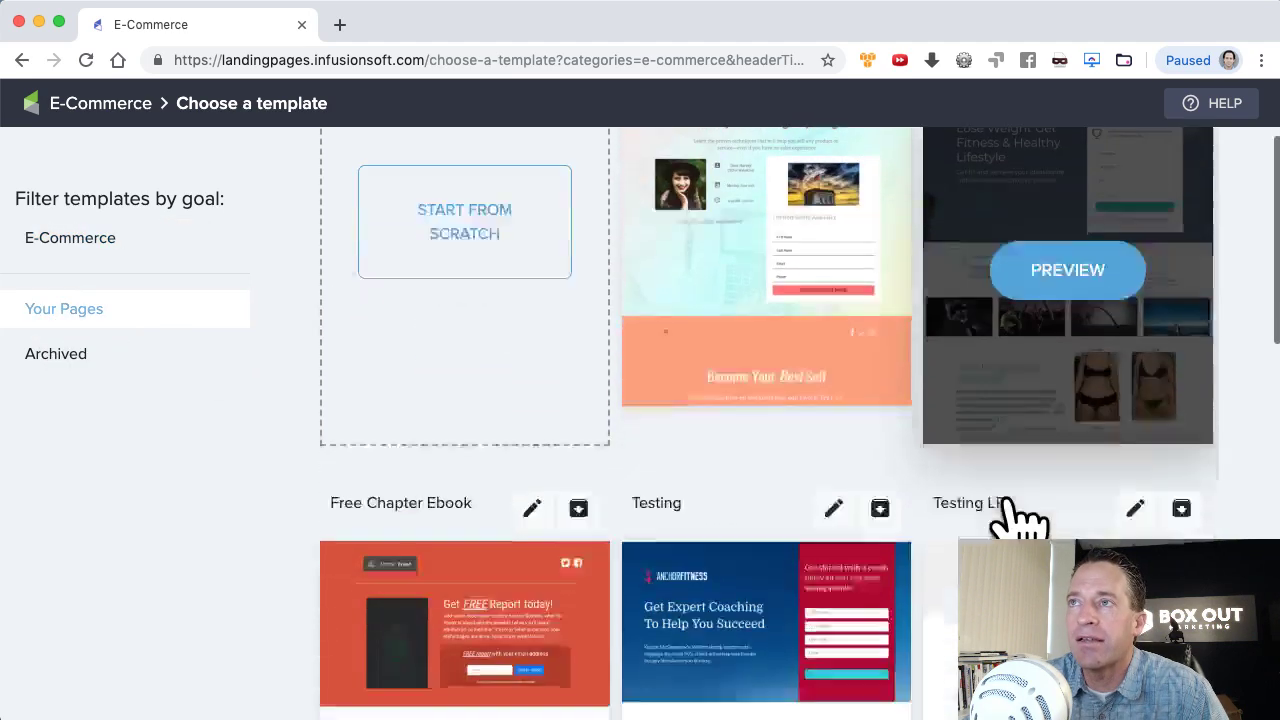
pyautogui.scroll(-12, 555, 455)
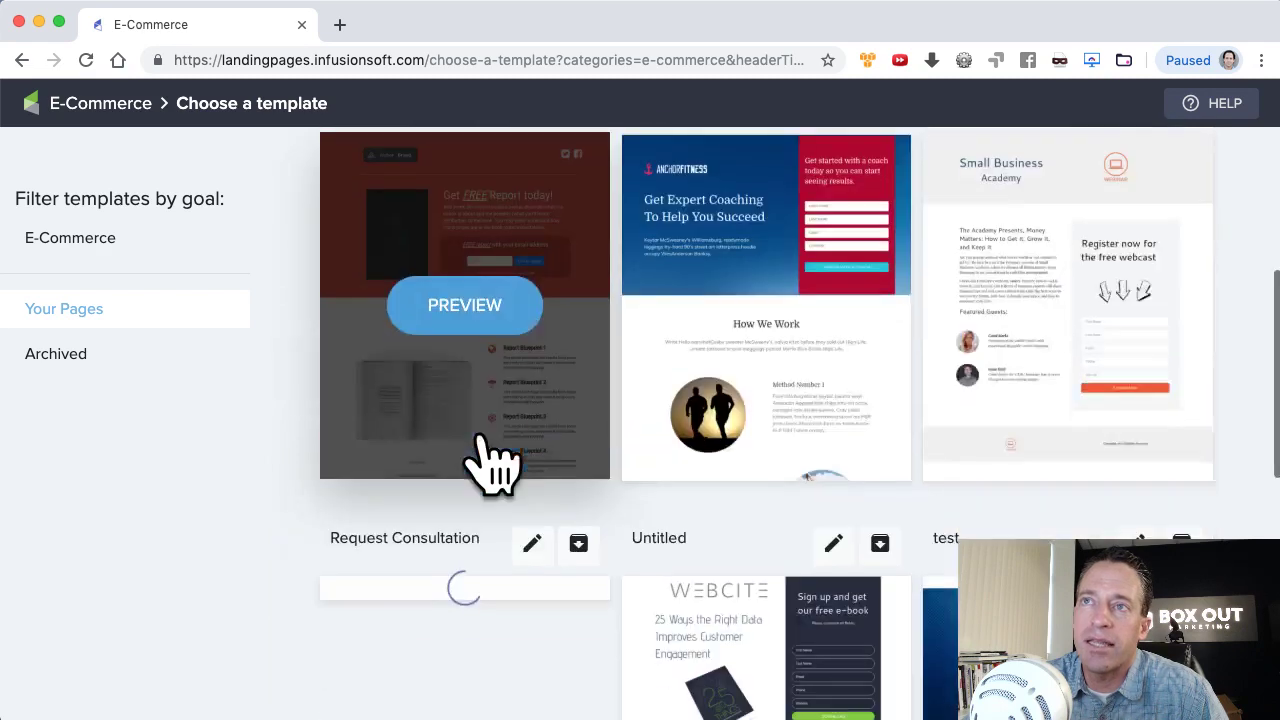
pyautogui.scroll(15, 491, 462)
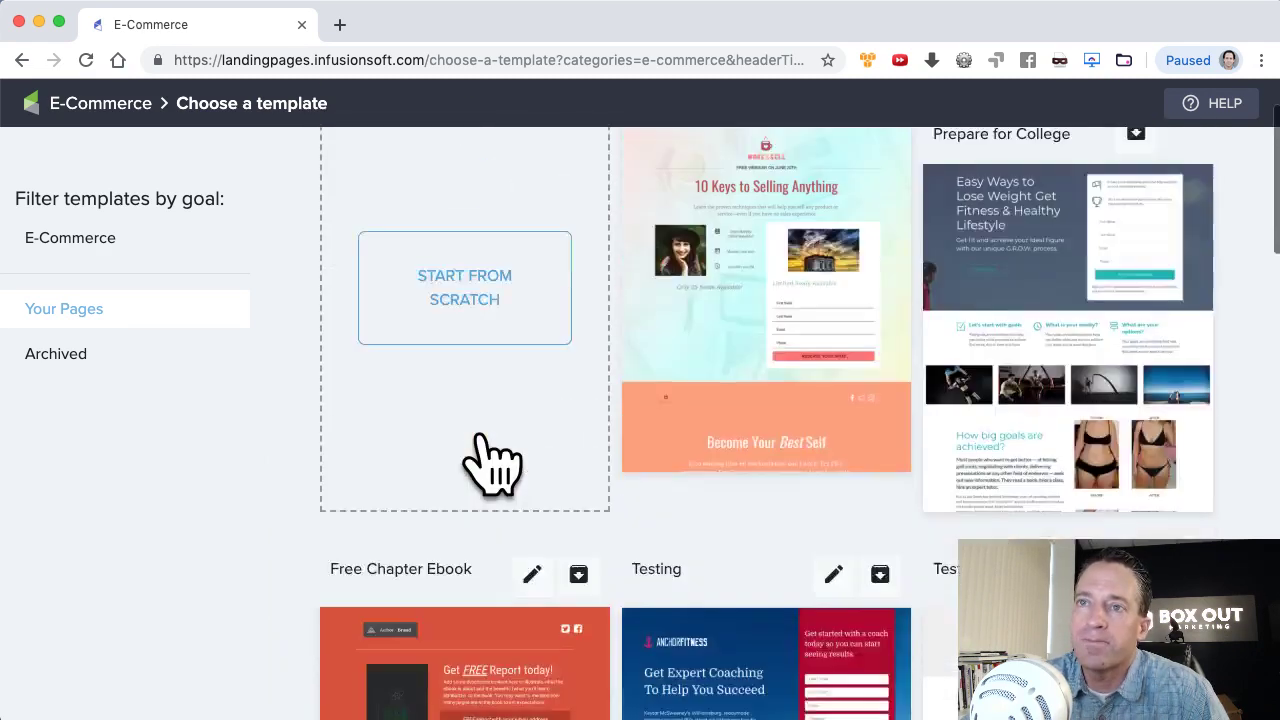
# Return to the E-Commerce templates, preview E-commerce Product Showcase in full, and use it for the new page.
pyautogui.click(68, 240)
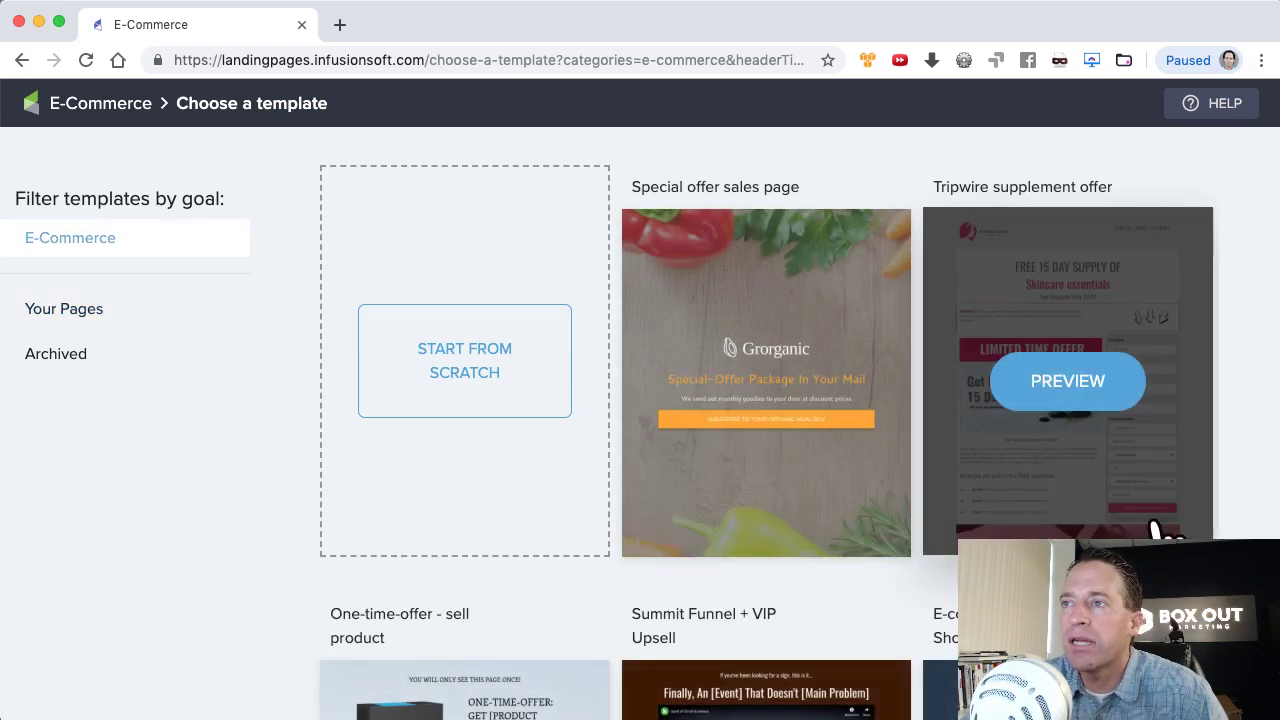
pyautogui.scroll(-3, 1155, 528)
pyautogui.scroll(-2, 948, 540)
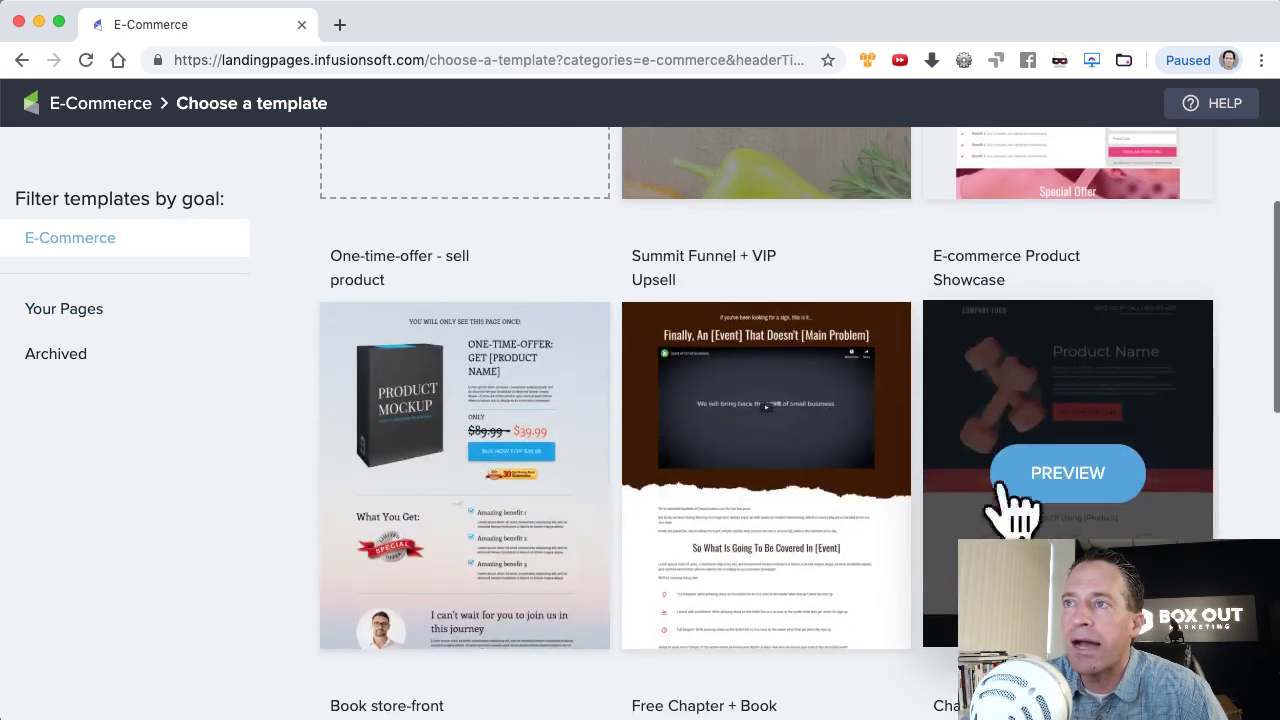
pyautogui.click(1060, 490)
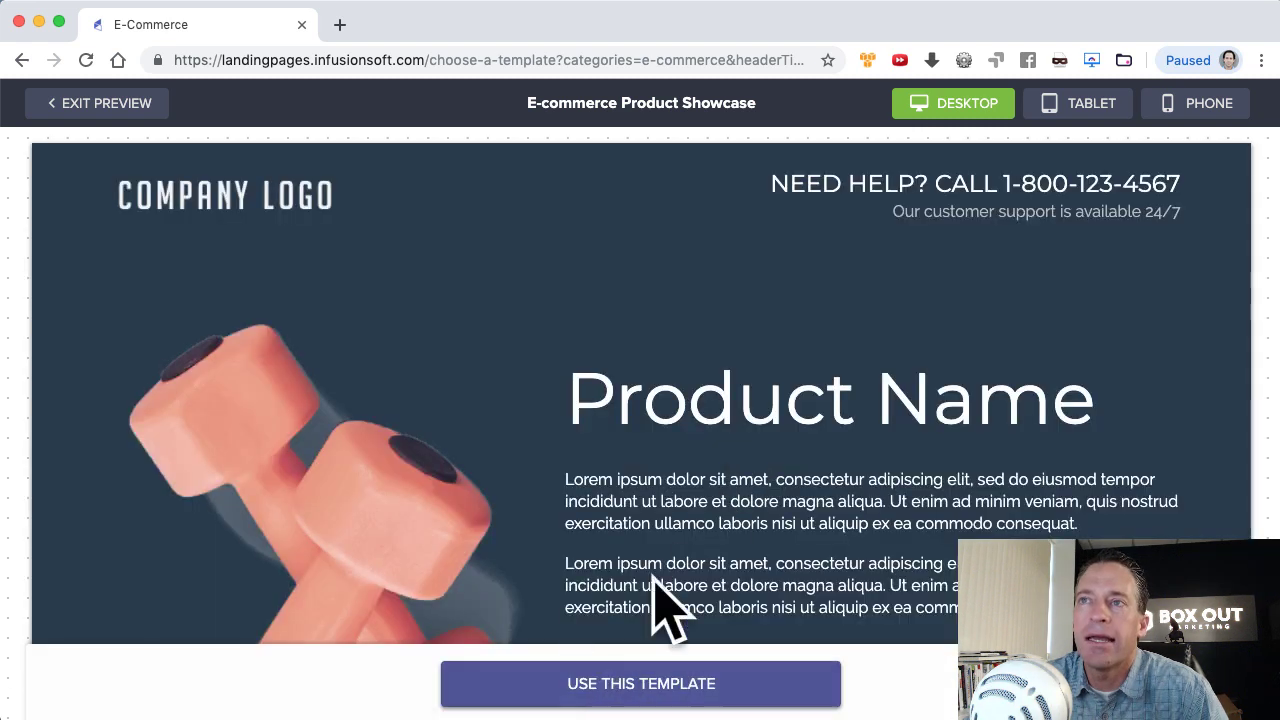
pyautogui.scroll(-10, 677, 429)
pyautogui.scroll(-10, 677, 429)
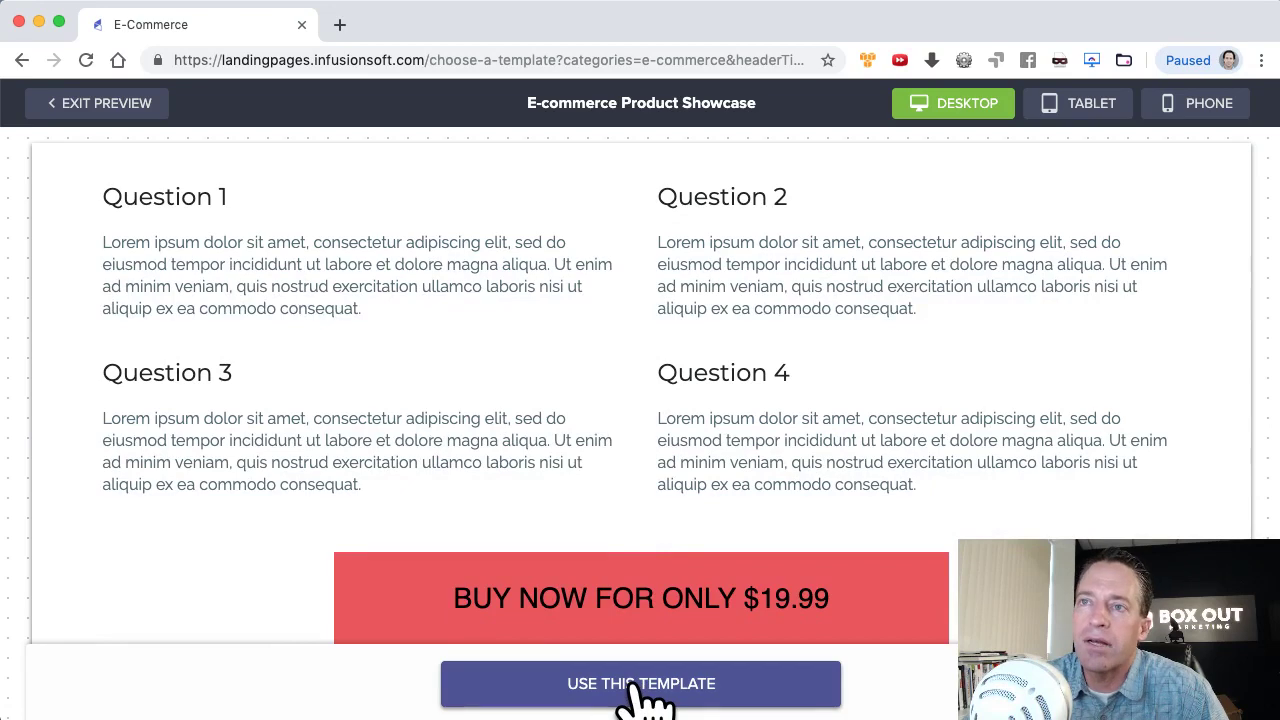
pyautogui.click(640, 690)
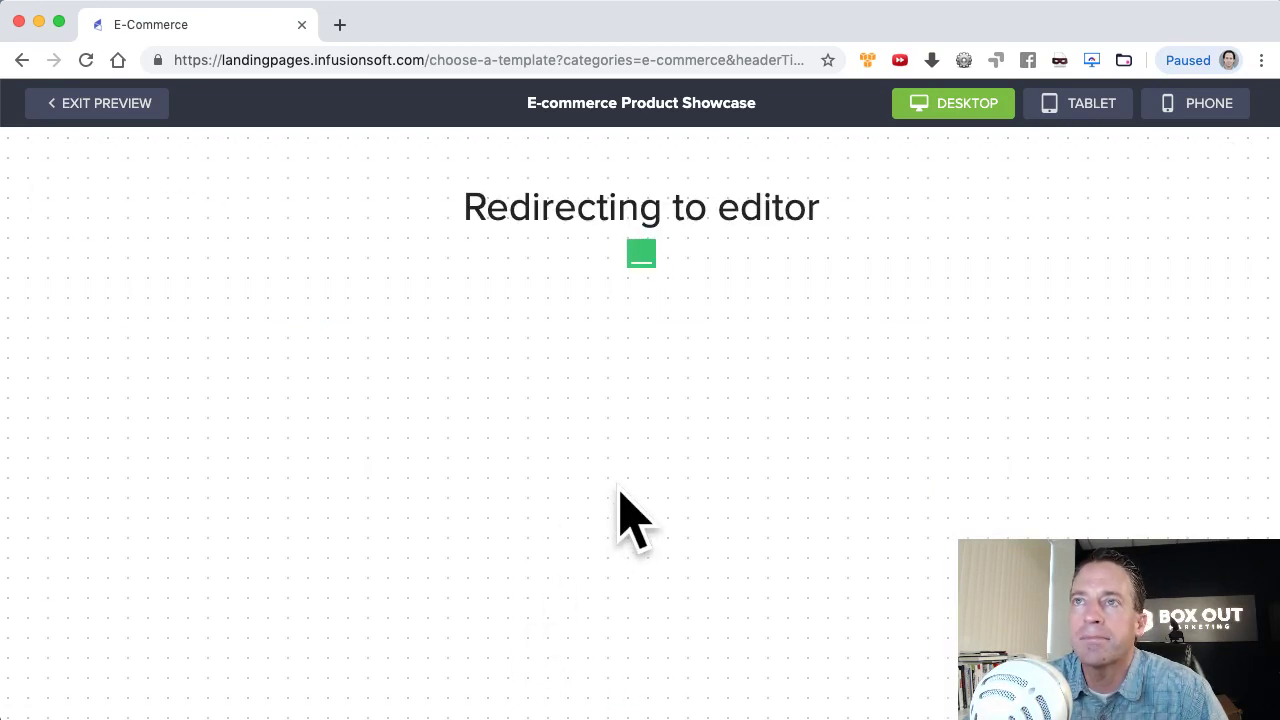
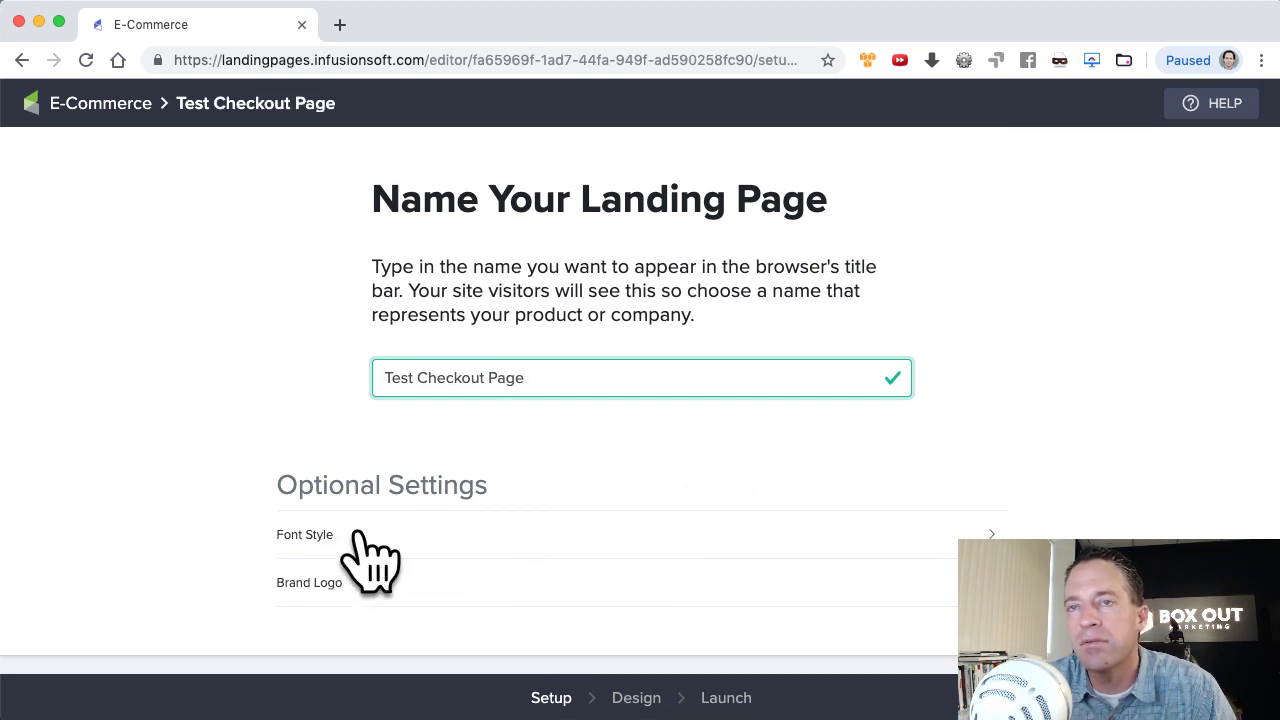
# Review the optional font style and brand logo settings, and continue to the page design.
pyautogui.click(370, 560)
pyautogui.scroll(-3, 851, 549)
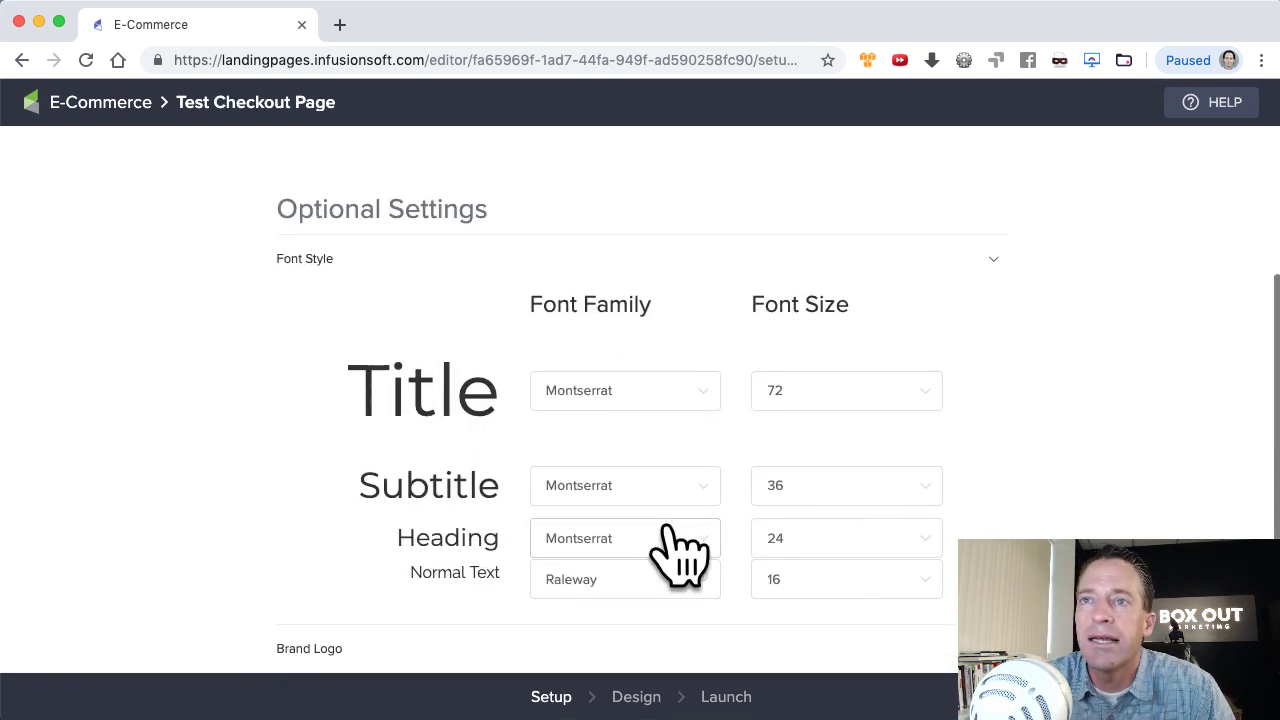
pyautogui.click(448, 645)
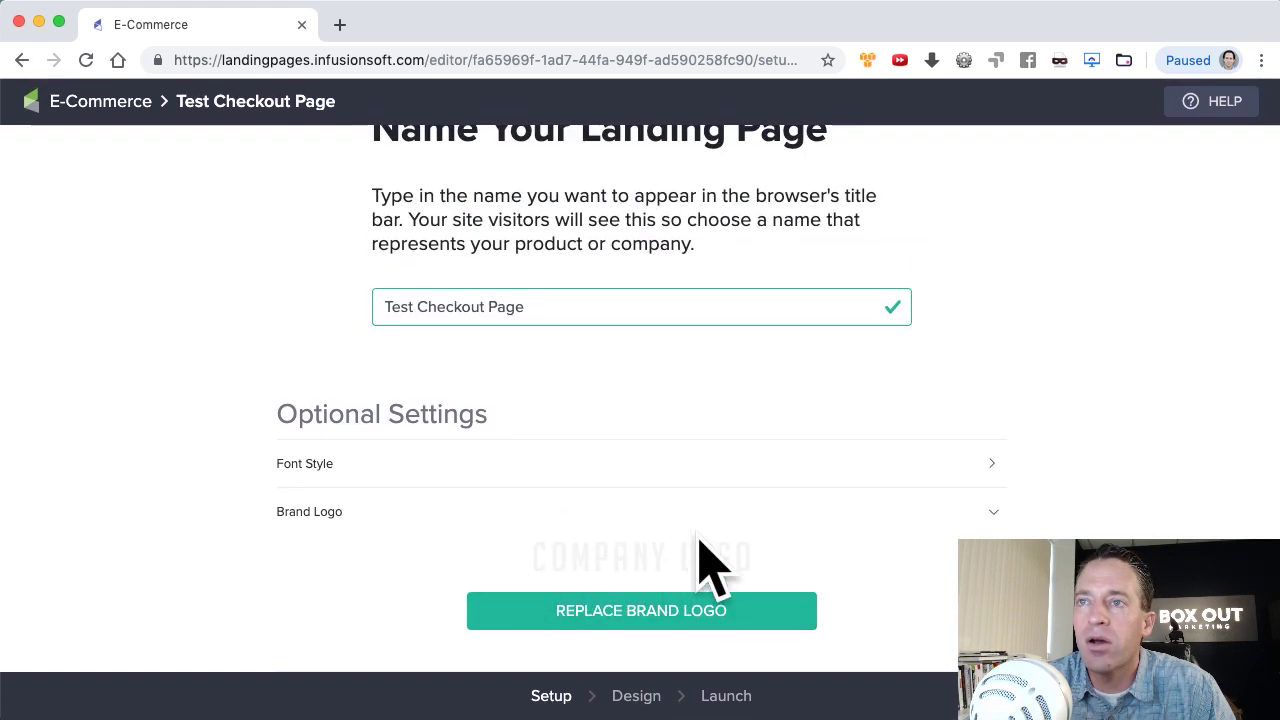
pyautogui.click(1215, 697)
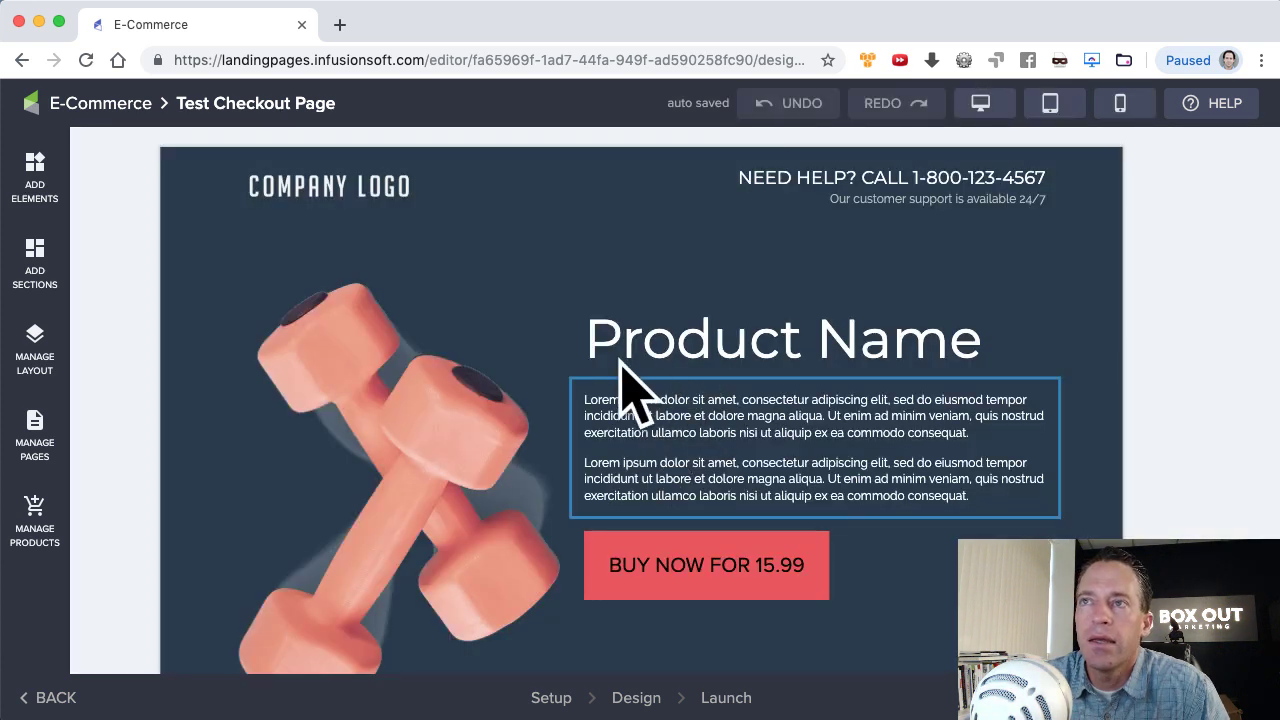
# Examine the brand logo's image settings and the page's content sections down to the footer.
pyautogui.click(340, 210)
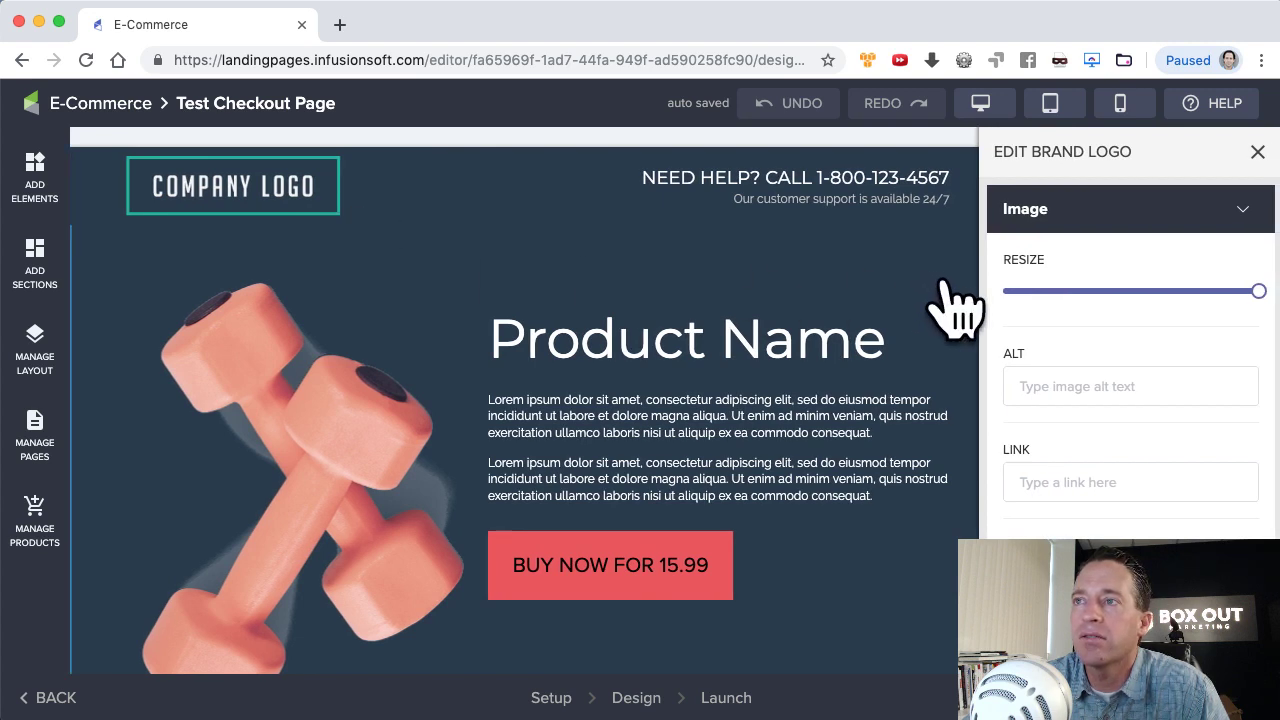
pyautogui.scroll(-3, 1083, 471)
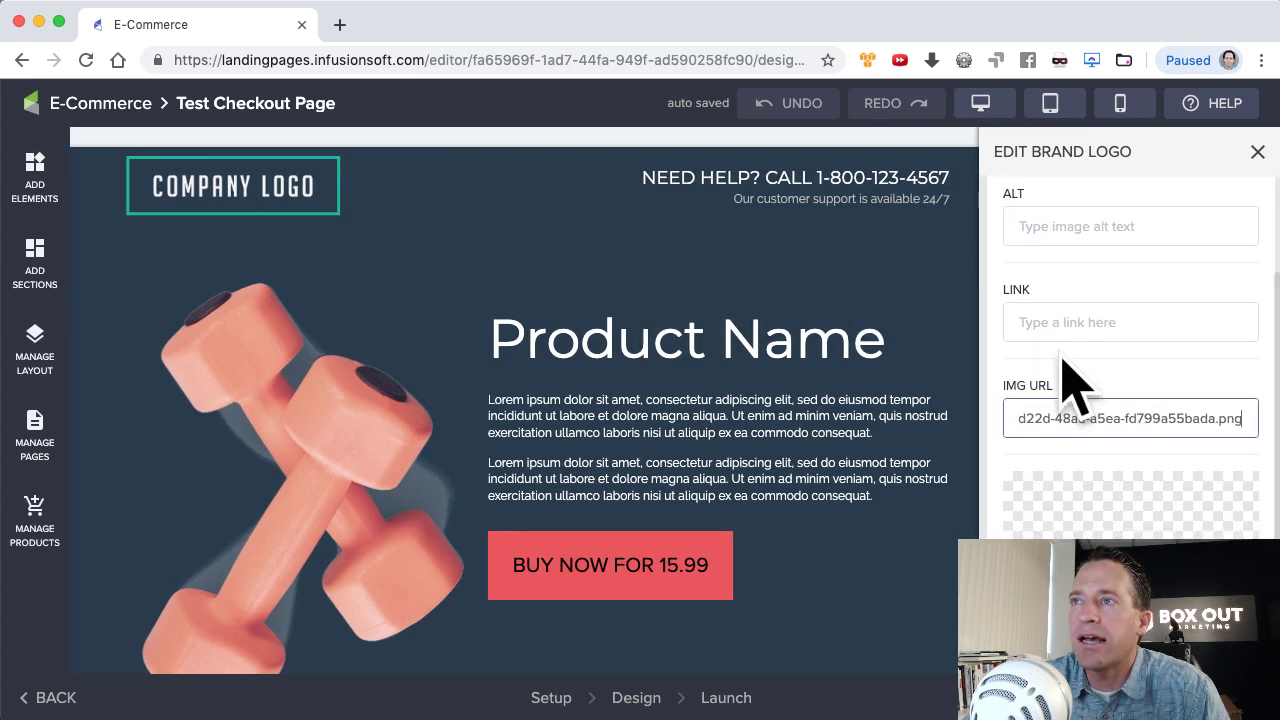
pyautogui.scroll(1, 1068, 330)
pyautogui.scroll(2, 1063, 360)
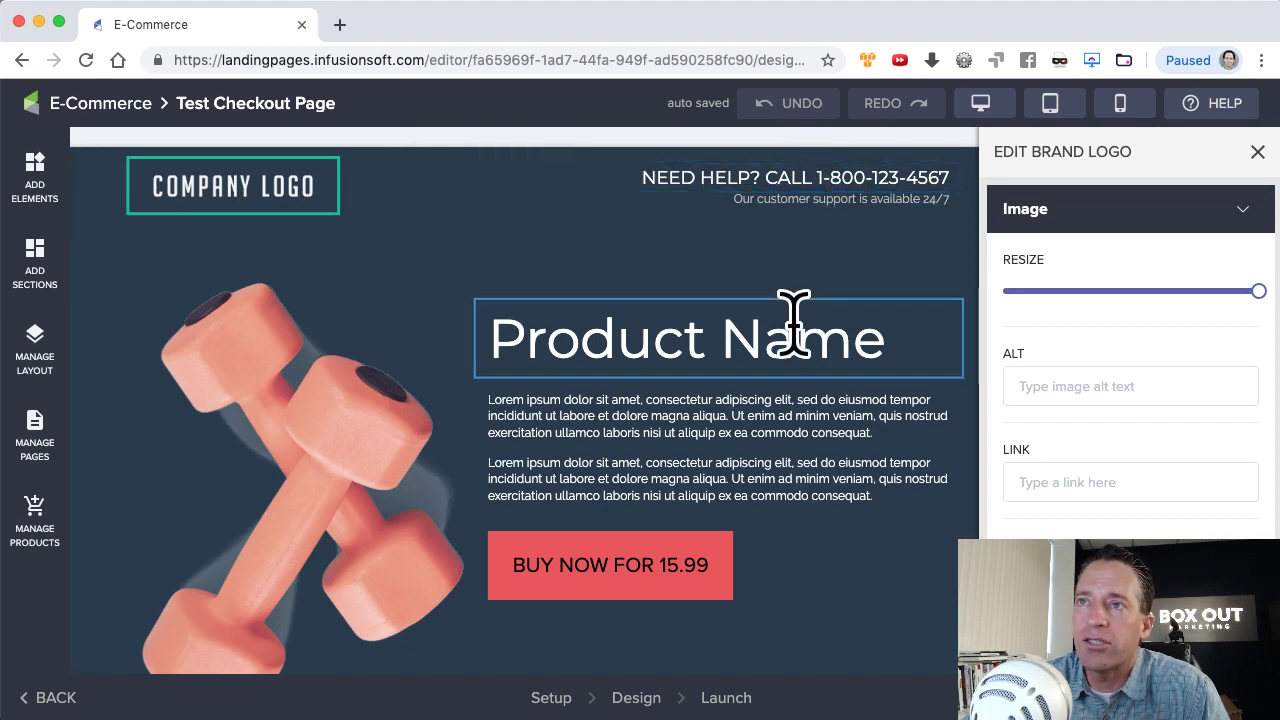
pyautogui.scroll(-3, 557, 620)
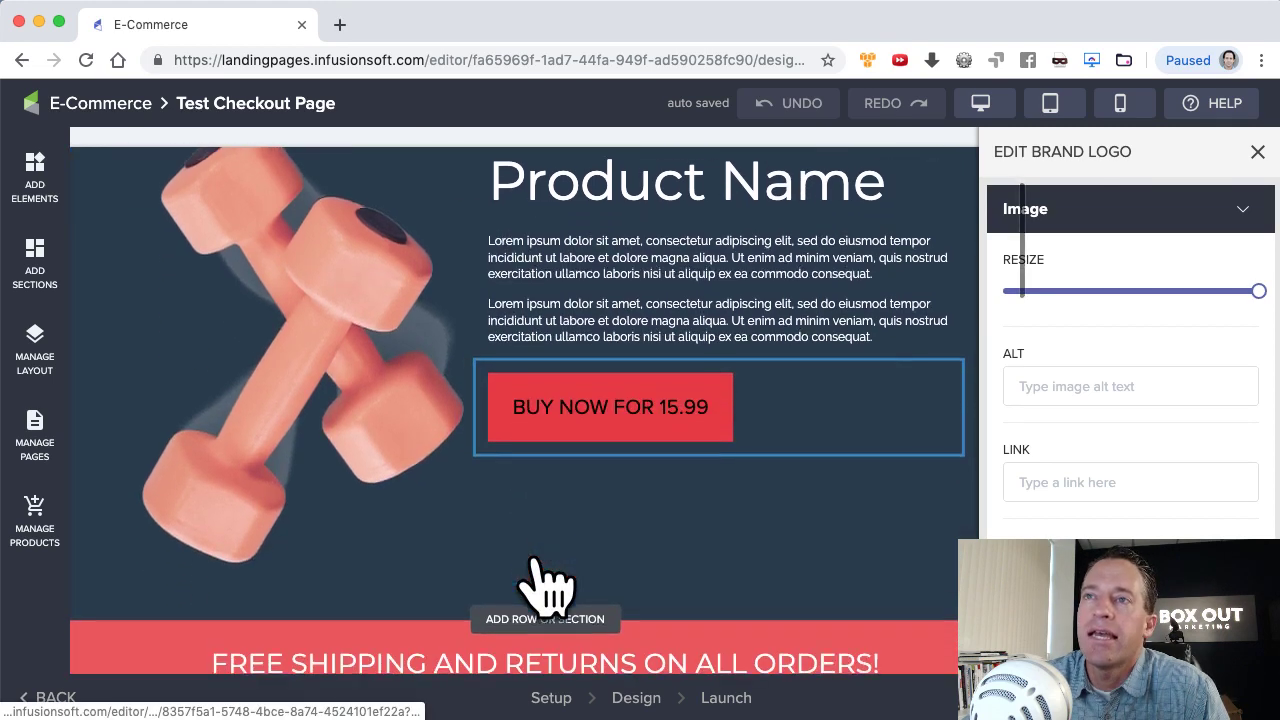
pyautogui.scroll(-3, 609, 560)
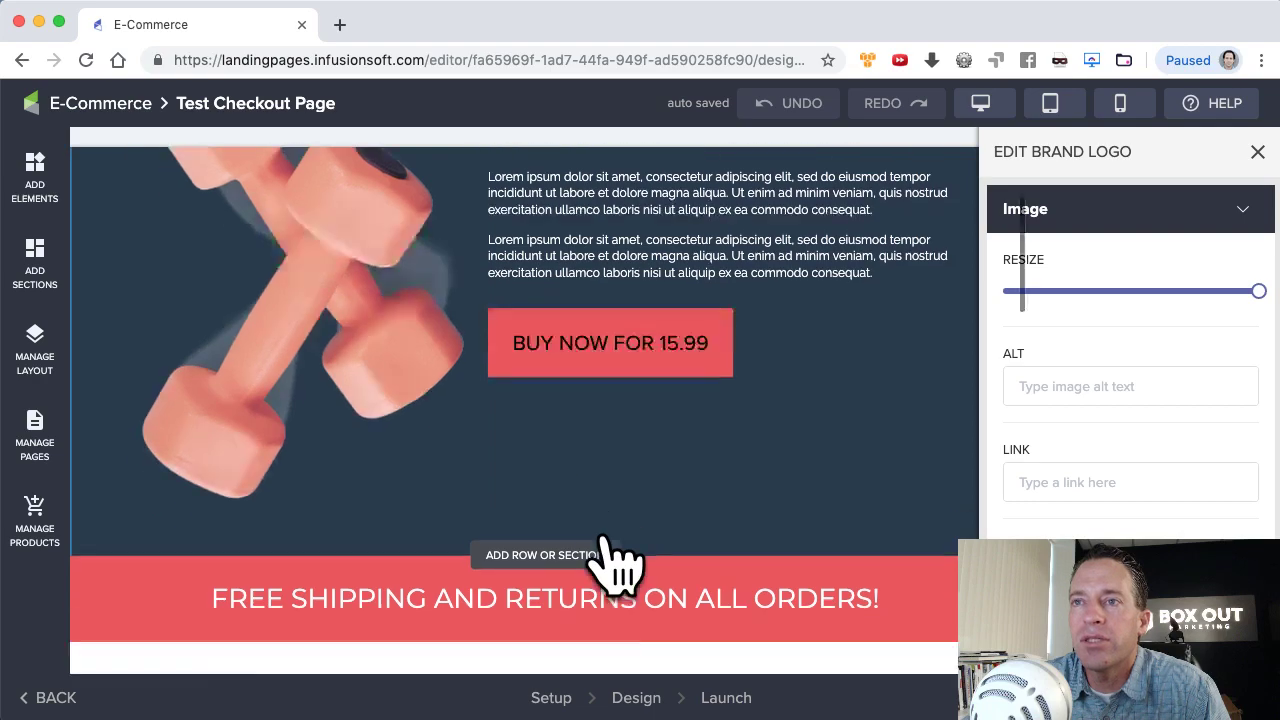
pyautogui.scroll(-20, 603, 540)
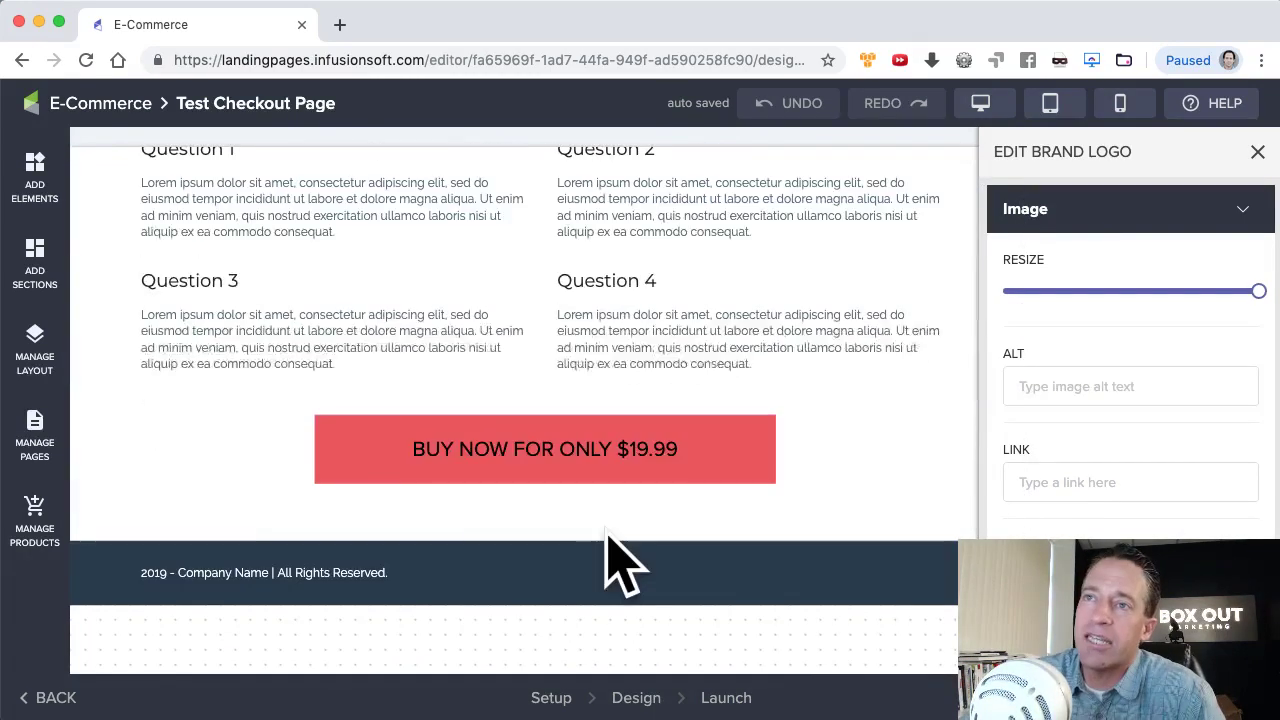
pyautogui.scroll(20, 627, 455)
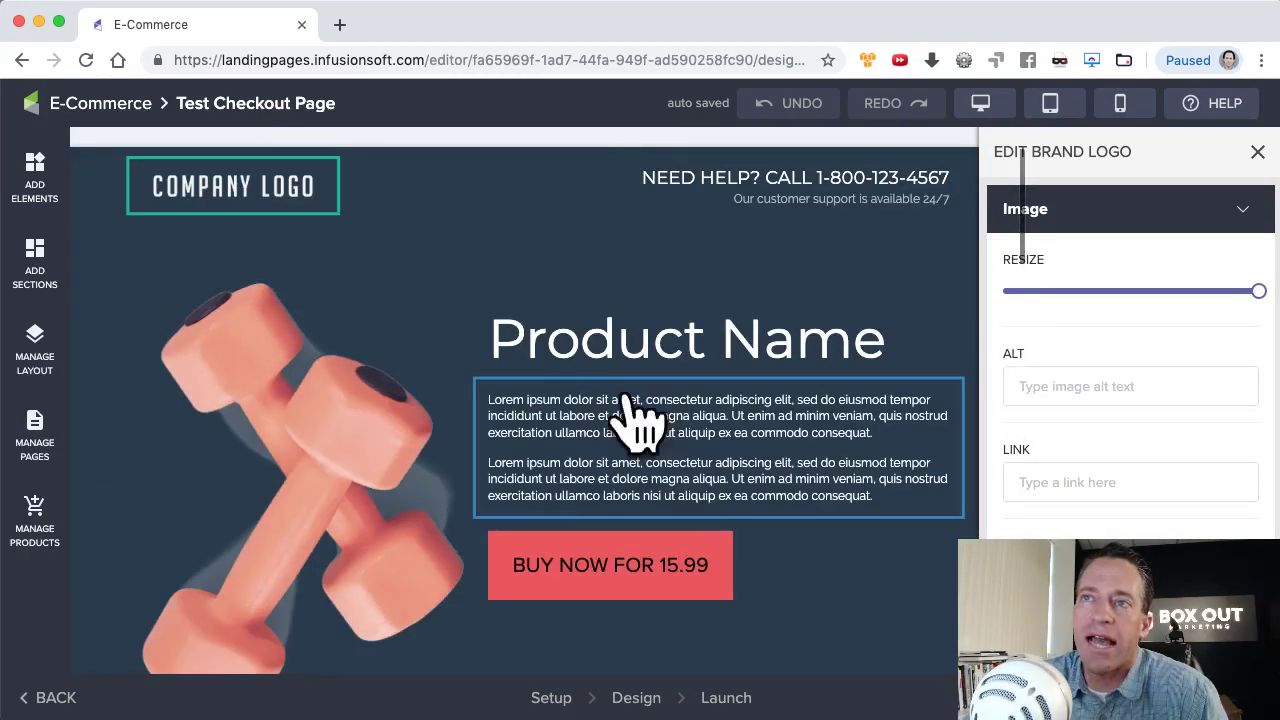
# Set the action of the "BUY NOW FOR 15.99" button to Link to checkout.
pyautogui.click(575, 562)
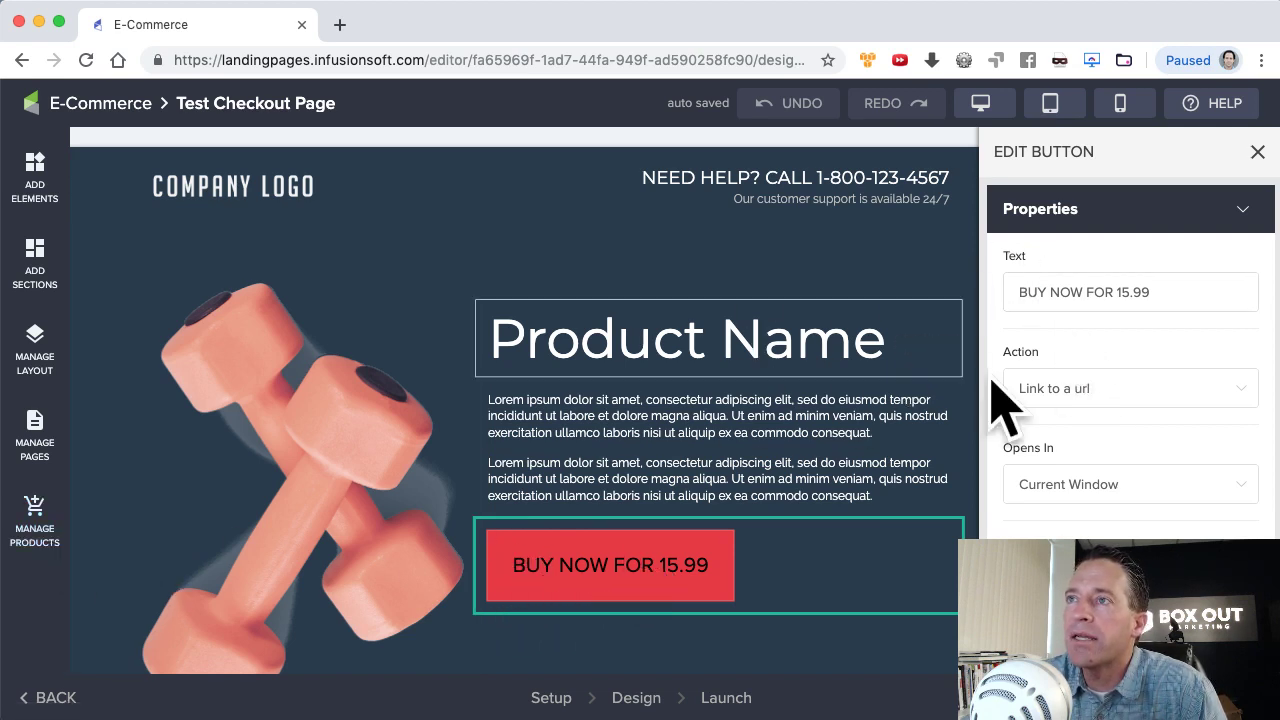
pyautogui.click(1052, 396)
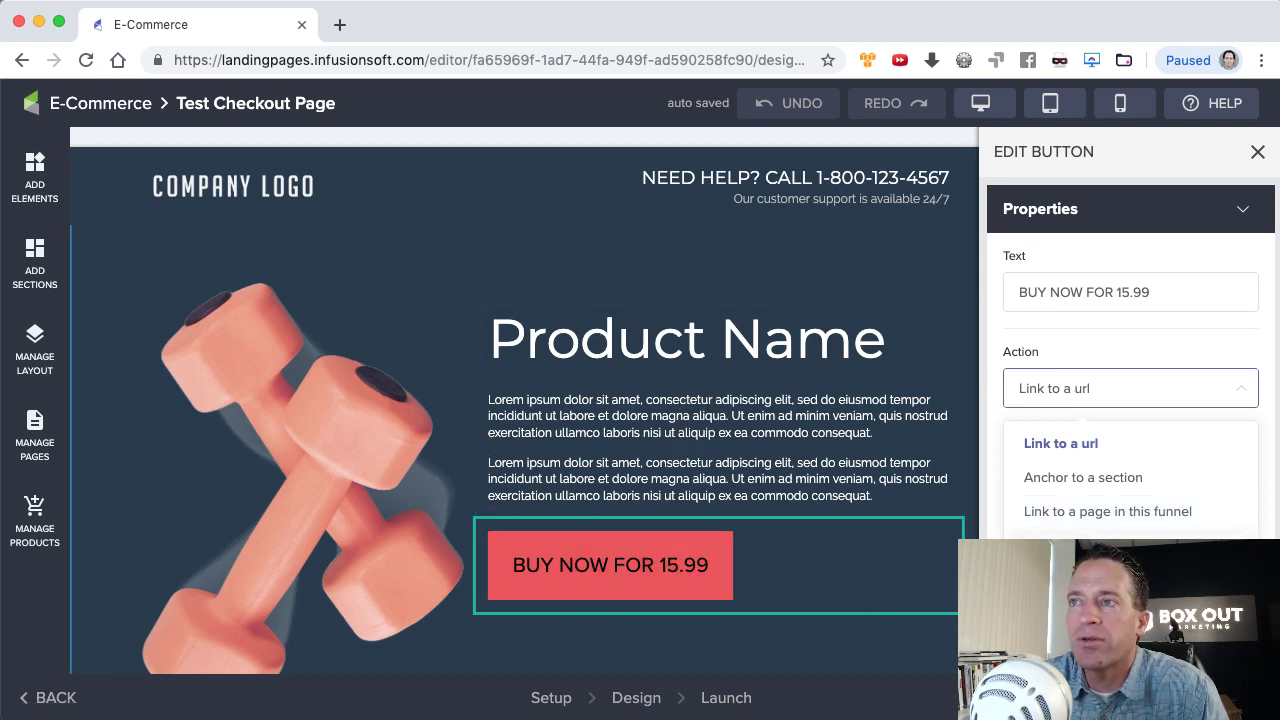
pyautogui.click(1100, 545)
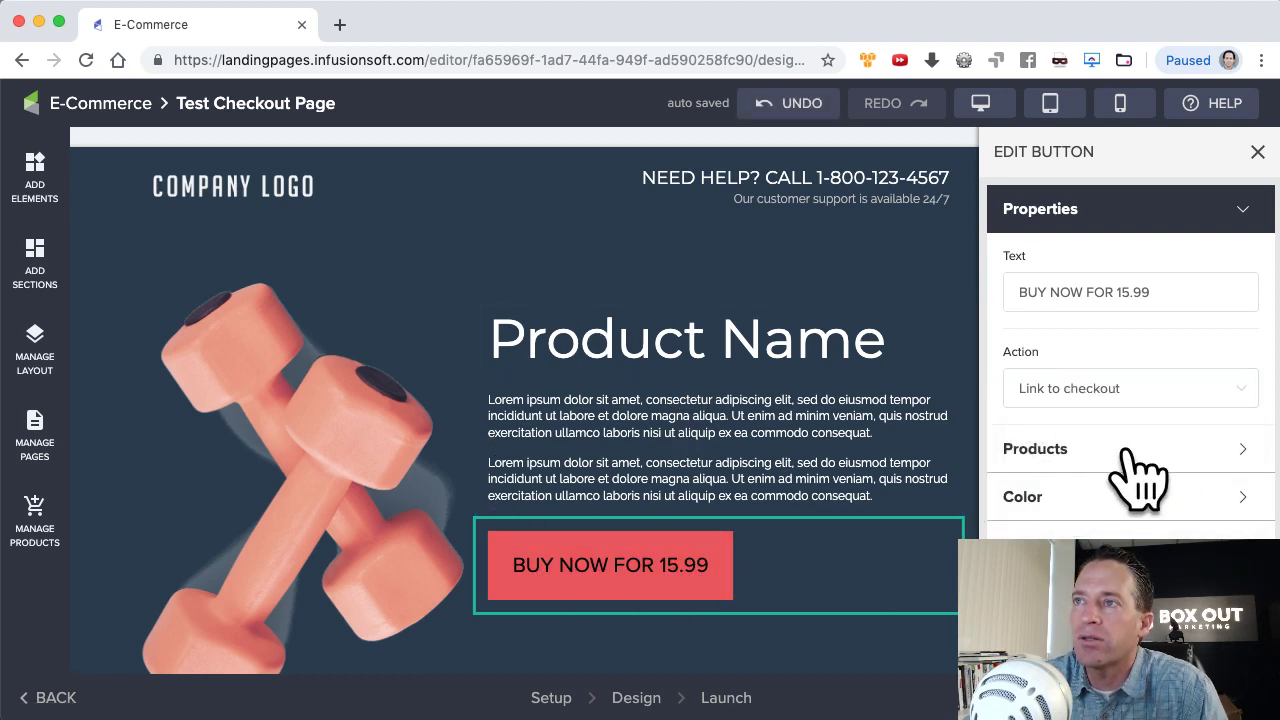
# View the list of existing products, and attach Awesome Widget to the buy button's checkout cart.
pyautogui.click(1060, 468)
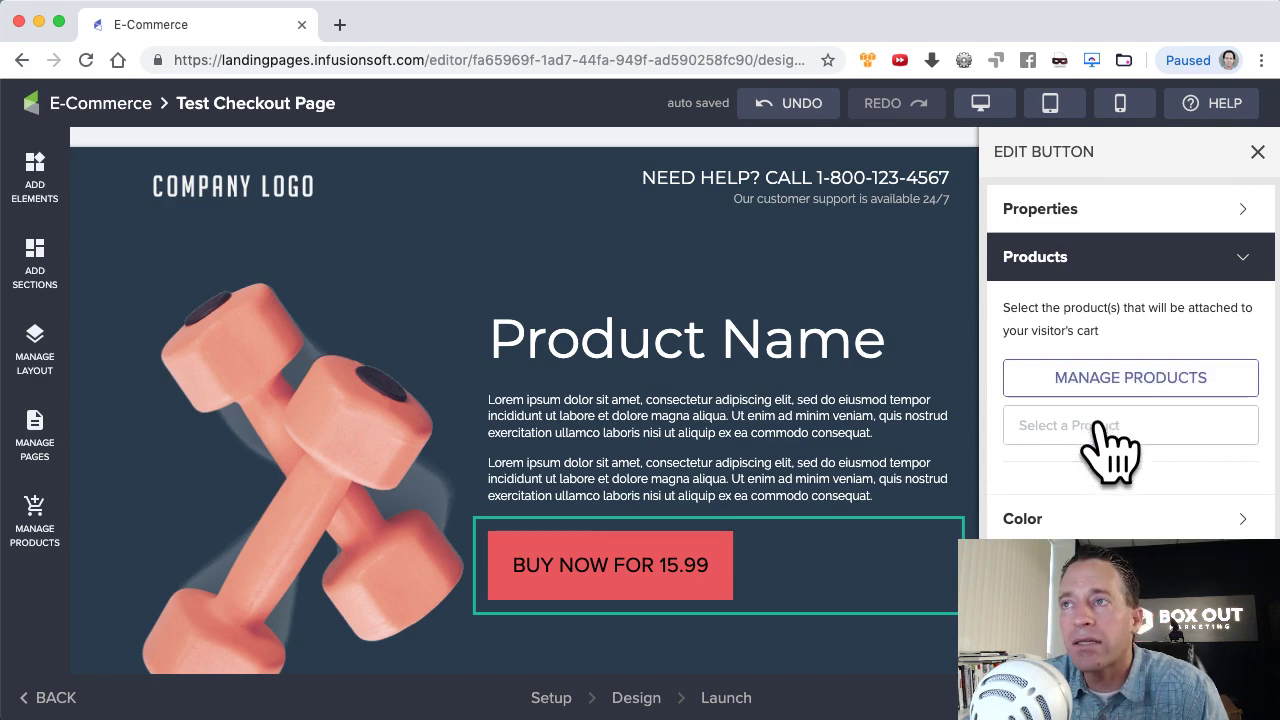
pyautogui.click(1100, 395)
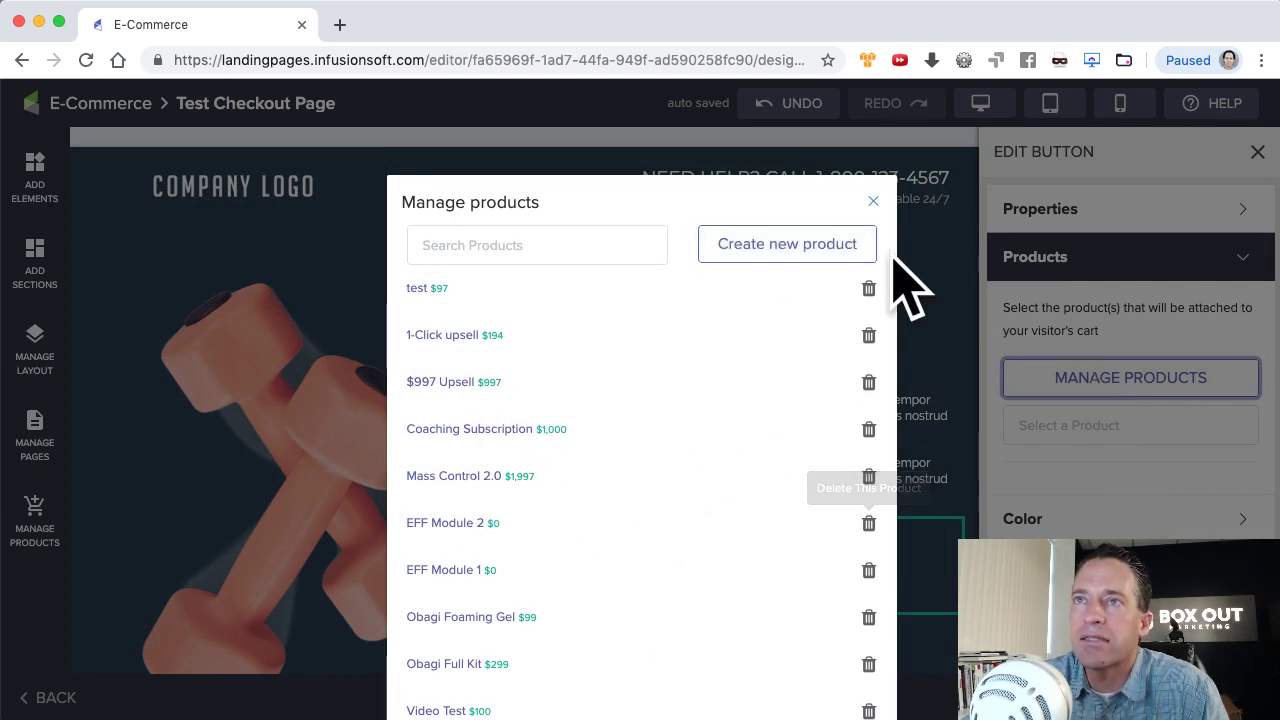
pyautogui.click(870, 204)
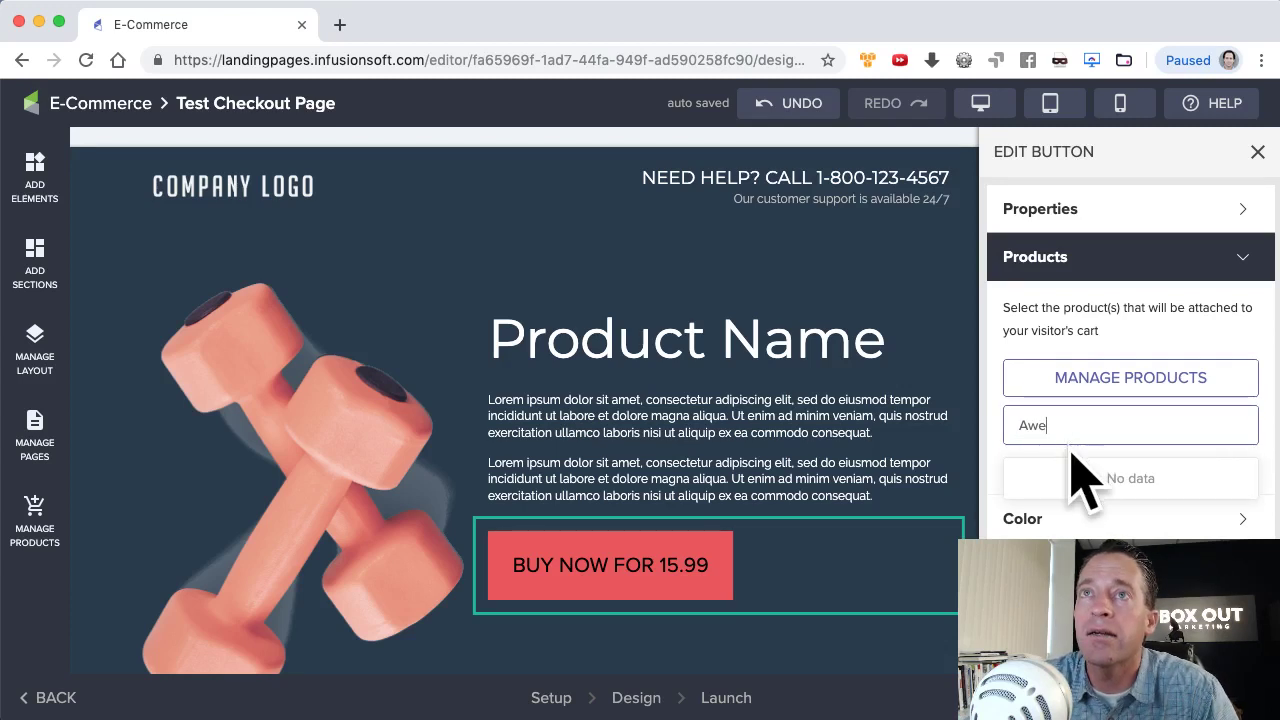
pyautogui.click(1100, 485)
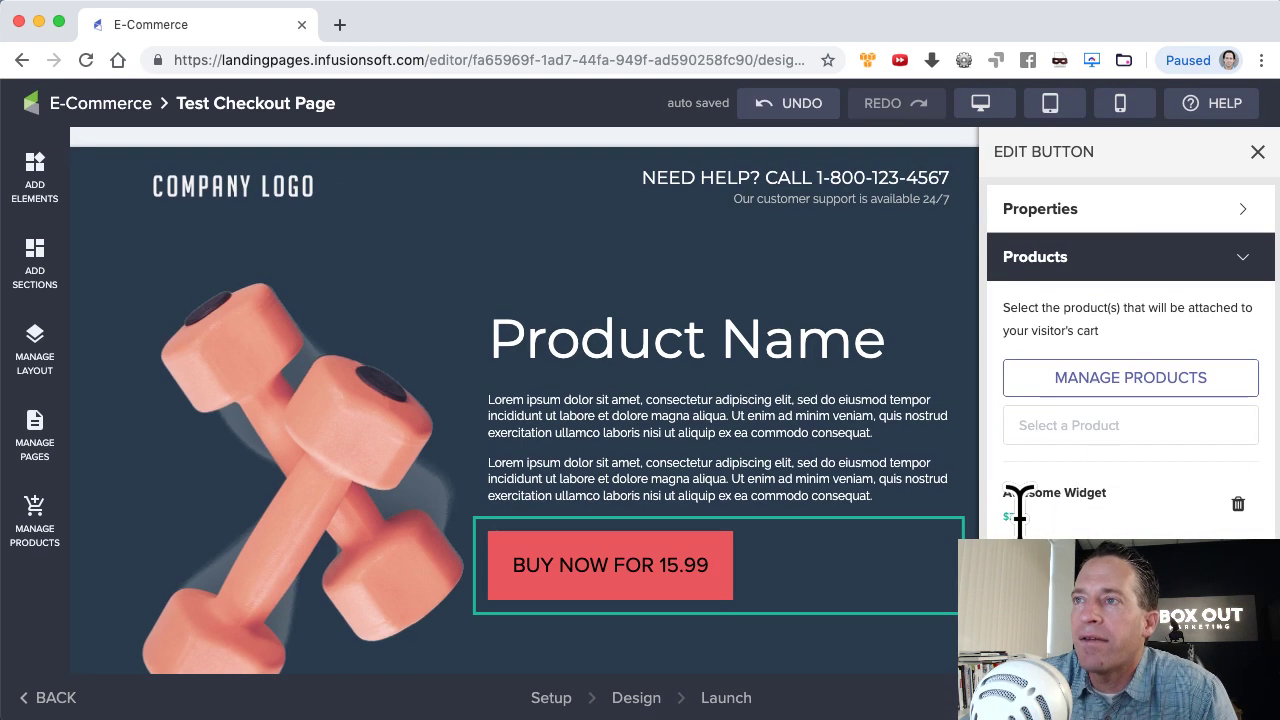
# Add Coaching Subscription as a second product attached to the buy button.
pyautogui.scroll(-4, 1078, 558)
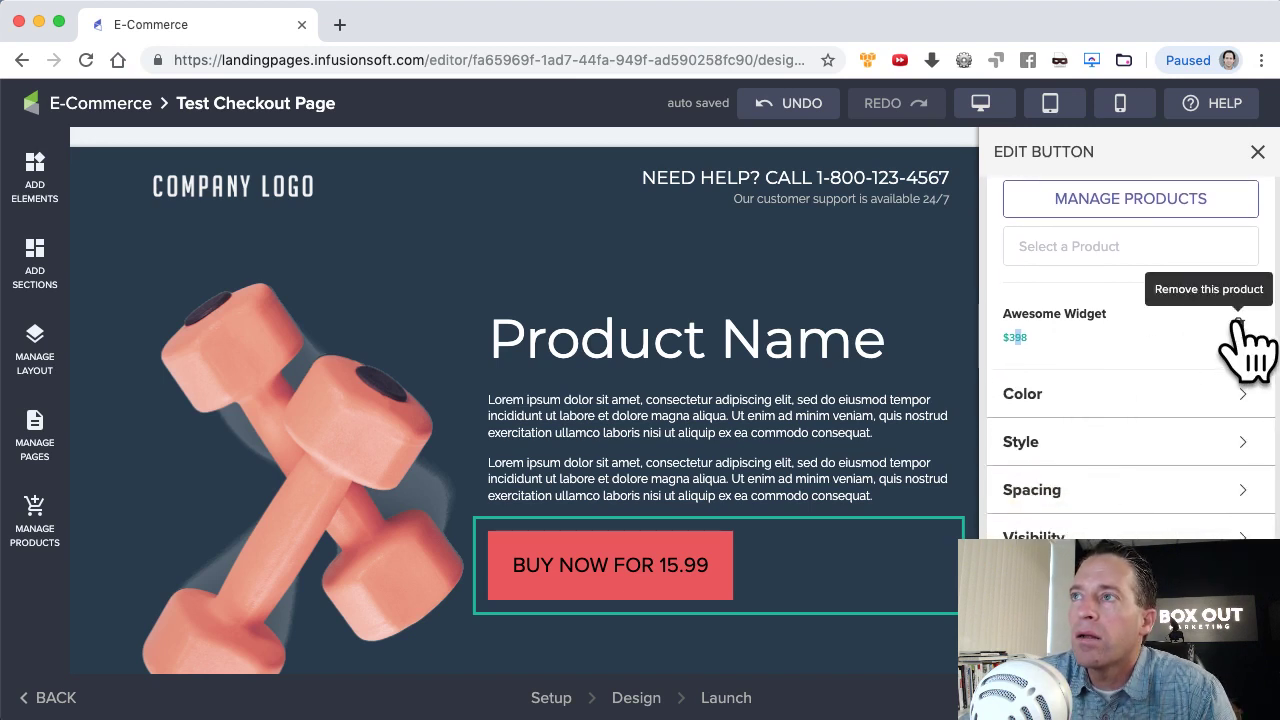
pyautogui.click(1040, 250)
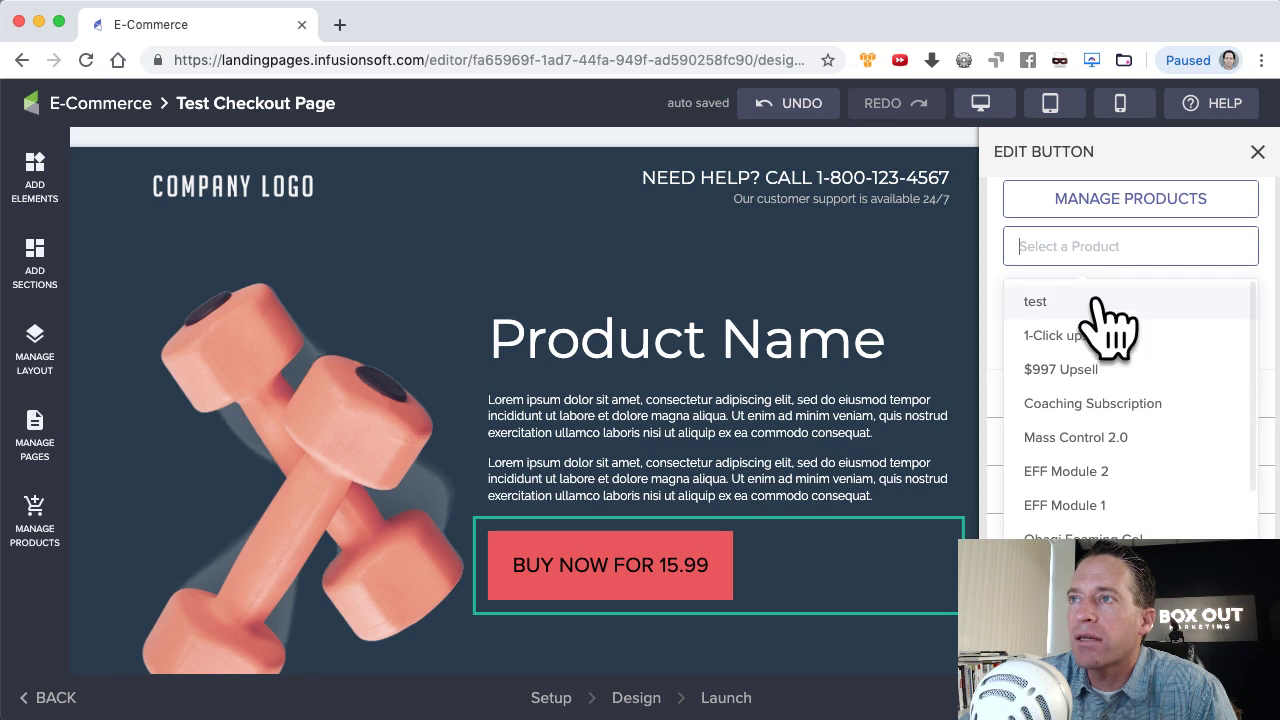
pyautogui.click(1100, 405)
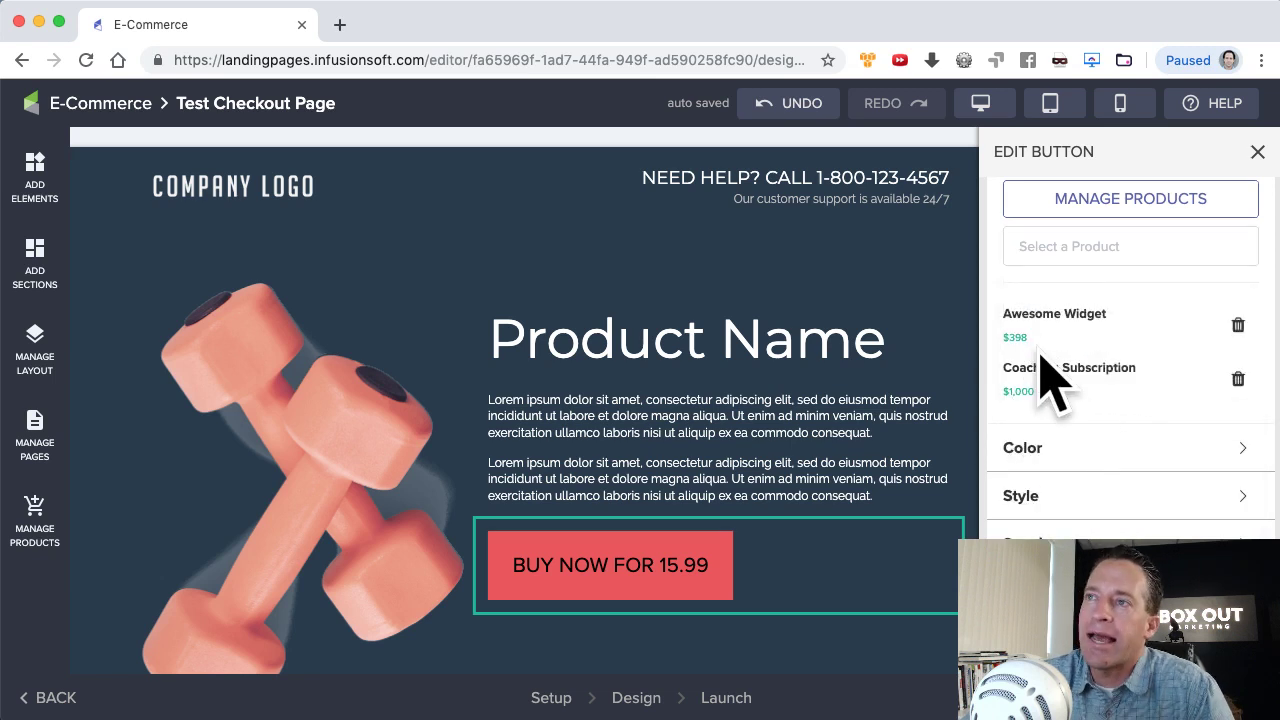
pyautogui.scroll(-1, 1085, 460)
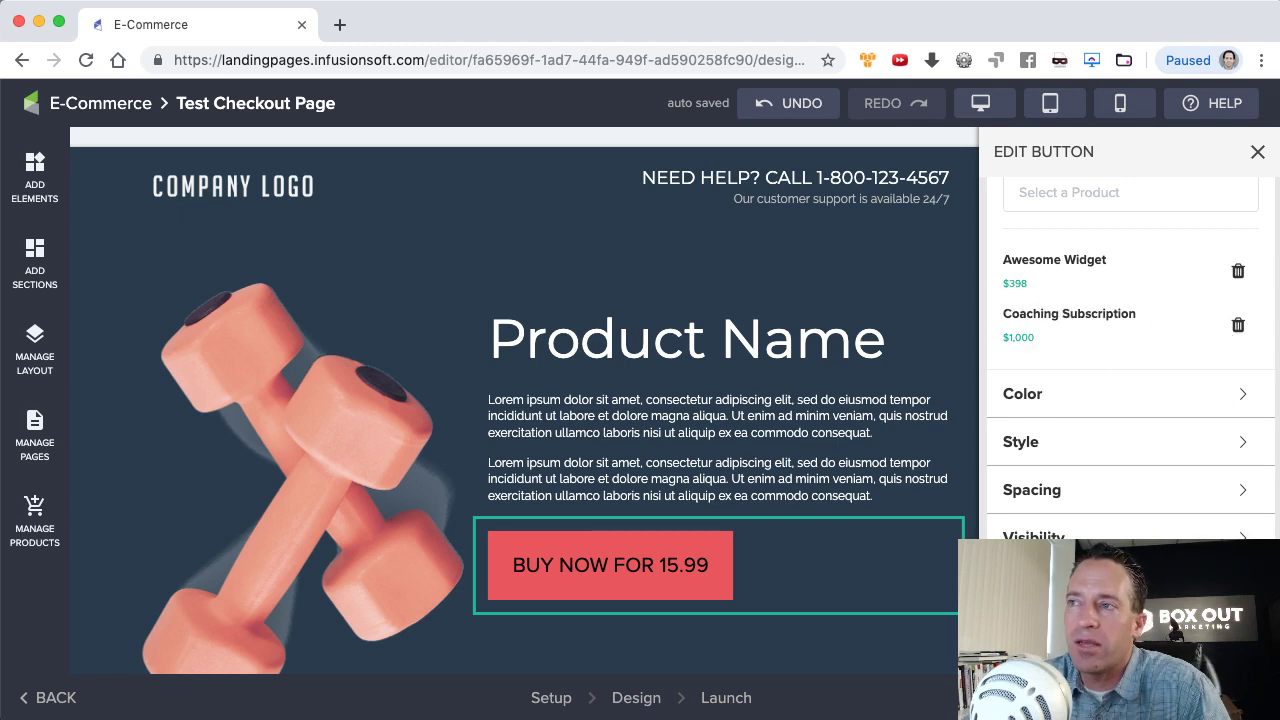
# Set the action of the "BUY NOW FOR ONLY $19.99" button below the Frequently Asked Questions to Link to checkout.
pyautogui.scroll(-4, 837, 543)
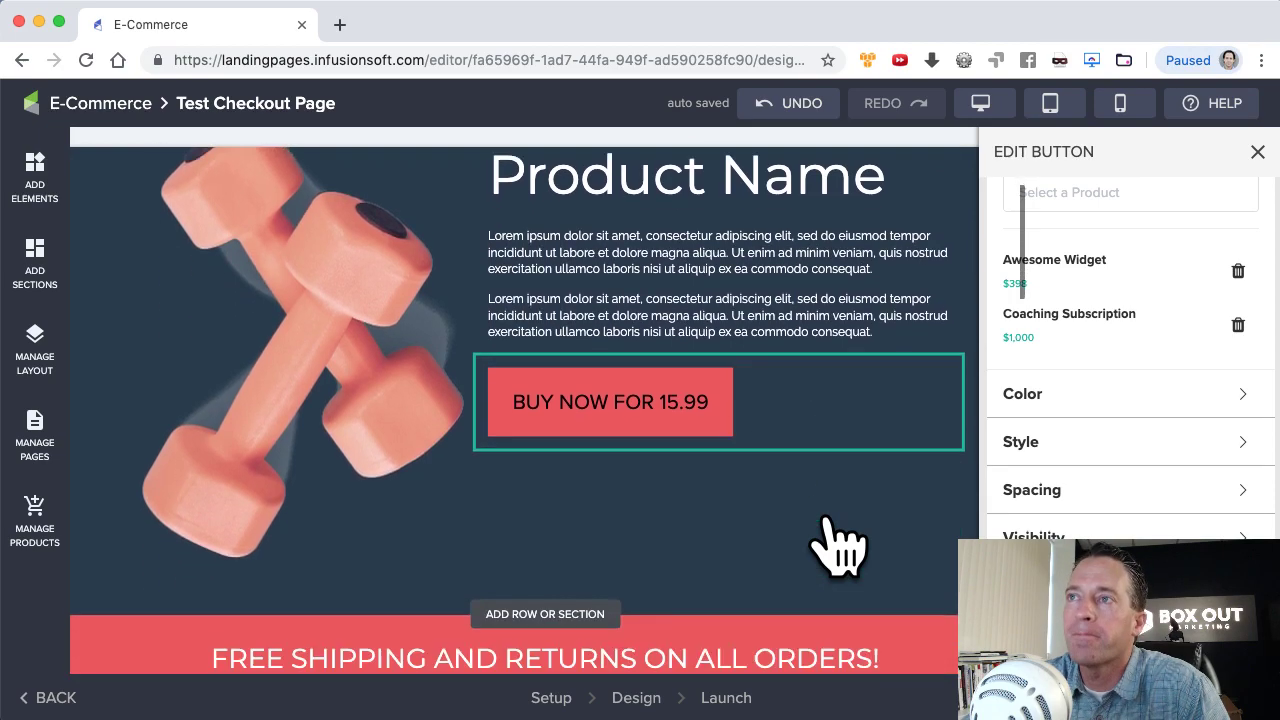
pyautogui.scroll(-7, 622, 471)
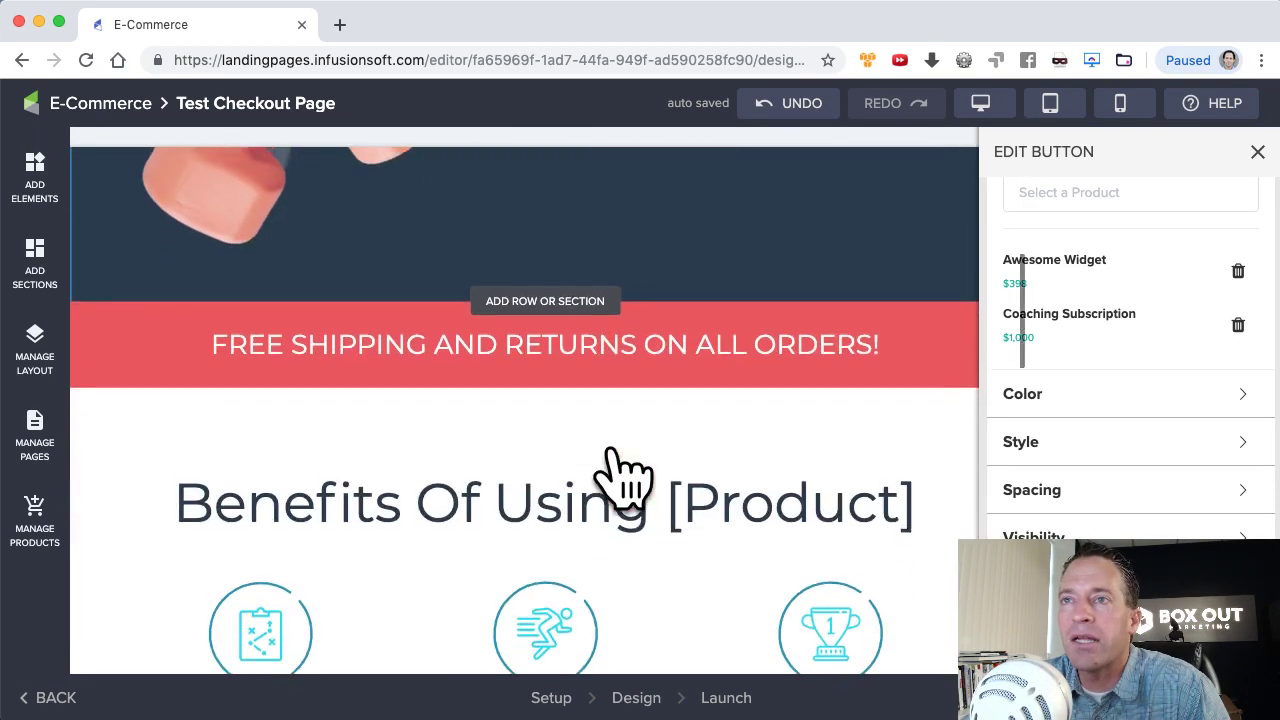
pyautogui.scroll(-20, 622, 471)
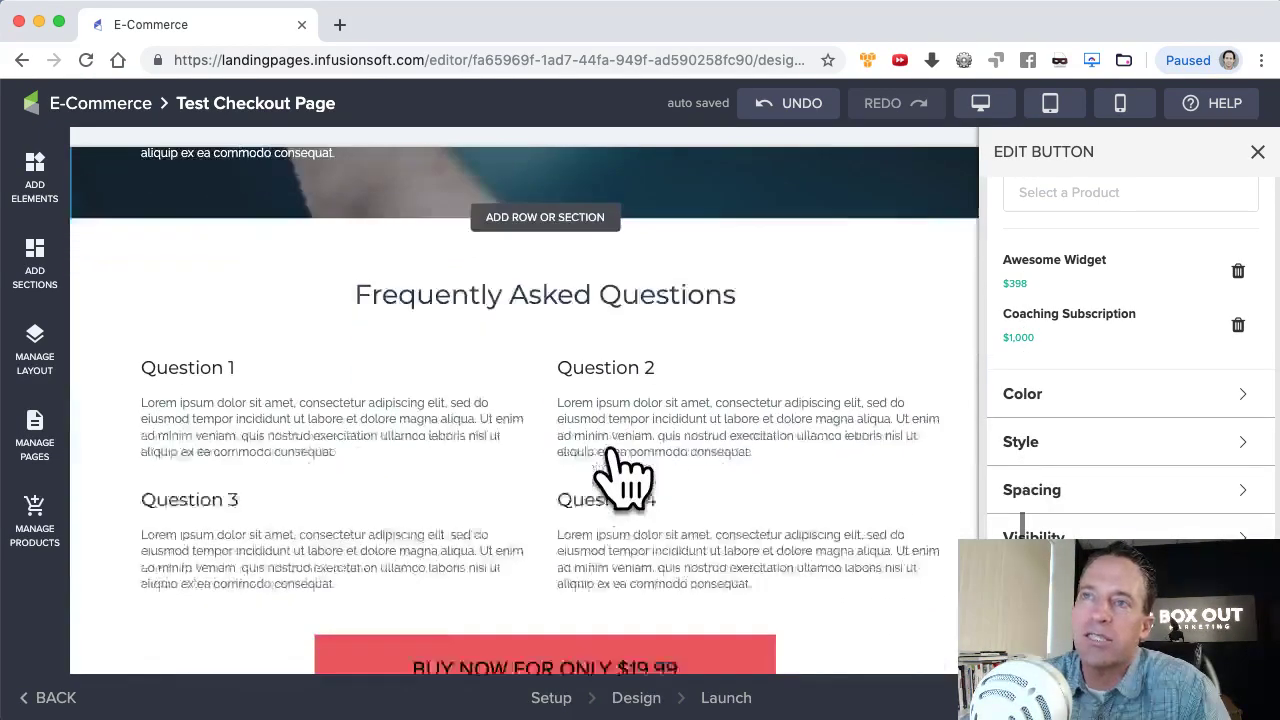
pyautogui.scroll(-5, 622, 471)
pyautogui.click(549, 471)
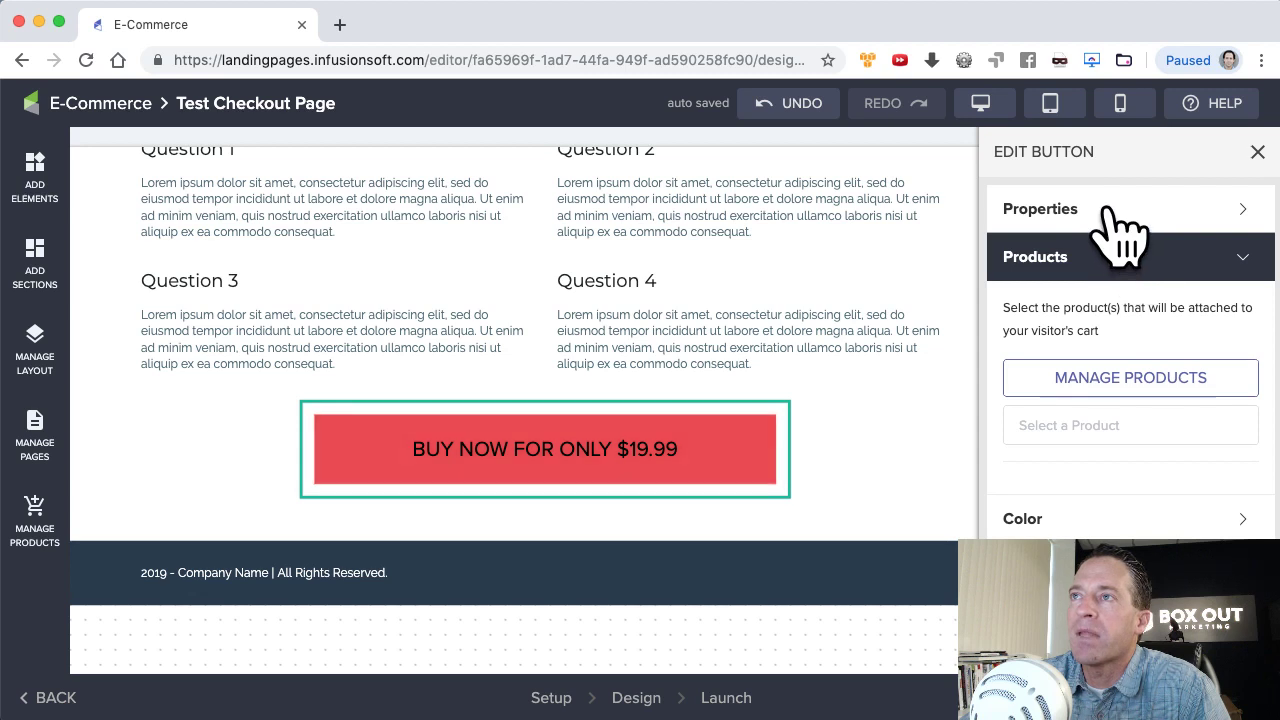
pyautogui.click(1108, 210)
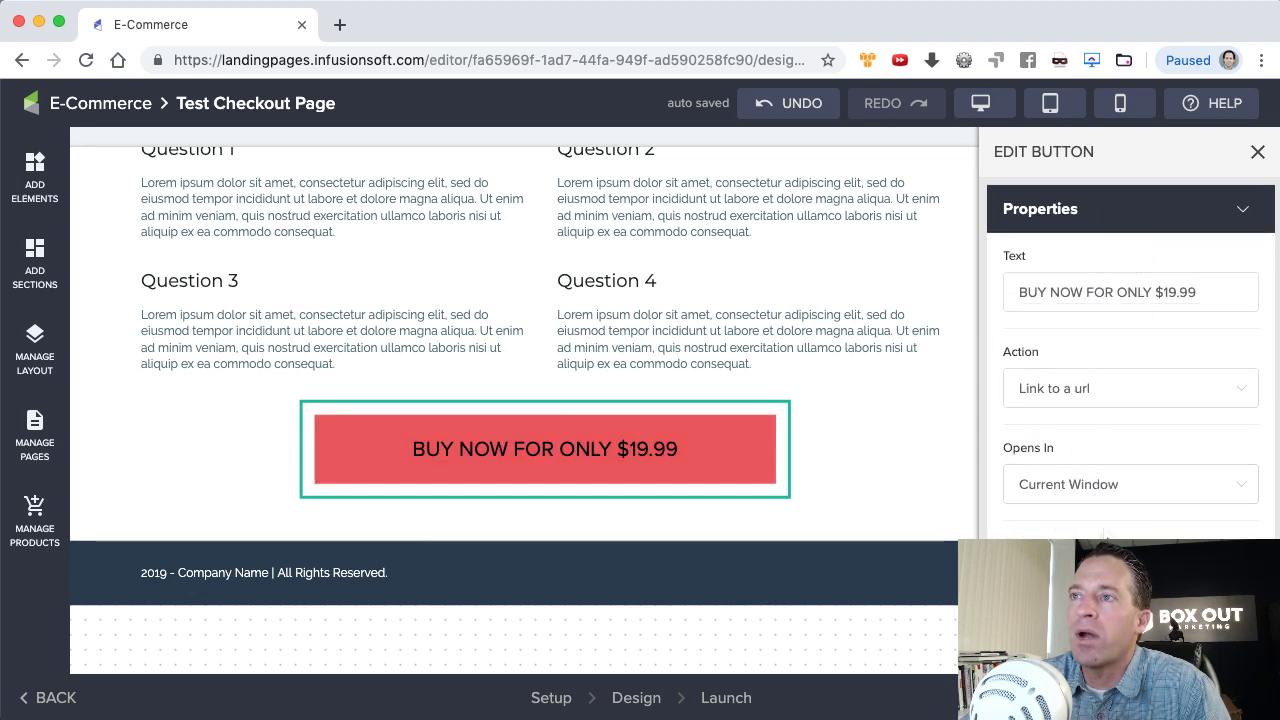
pyautogui.scroll(-3, 1108, 300)
pyautogui.click(1068, 262)
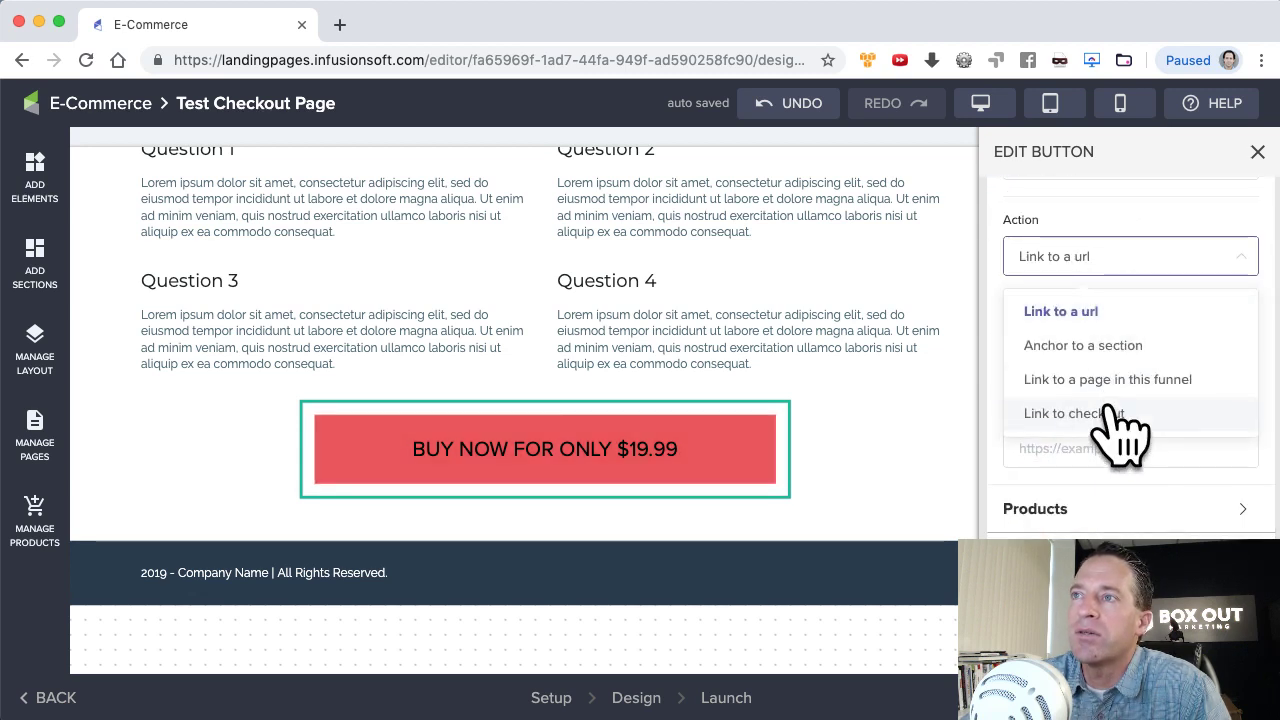
pyautogui.click(1108, 413)
# Attach Awesome Widget and Coaching Subscription to the checkout cart of the "BUY NOW FOR ONLY $19.99" button.
pyautogui.click(1085, 335)
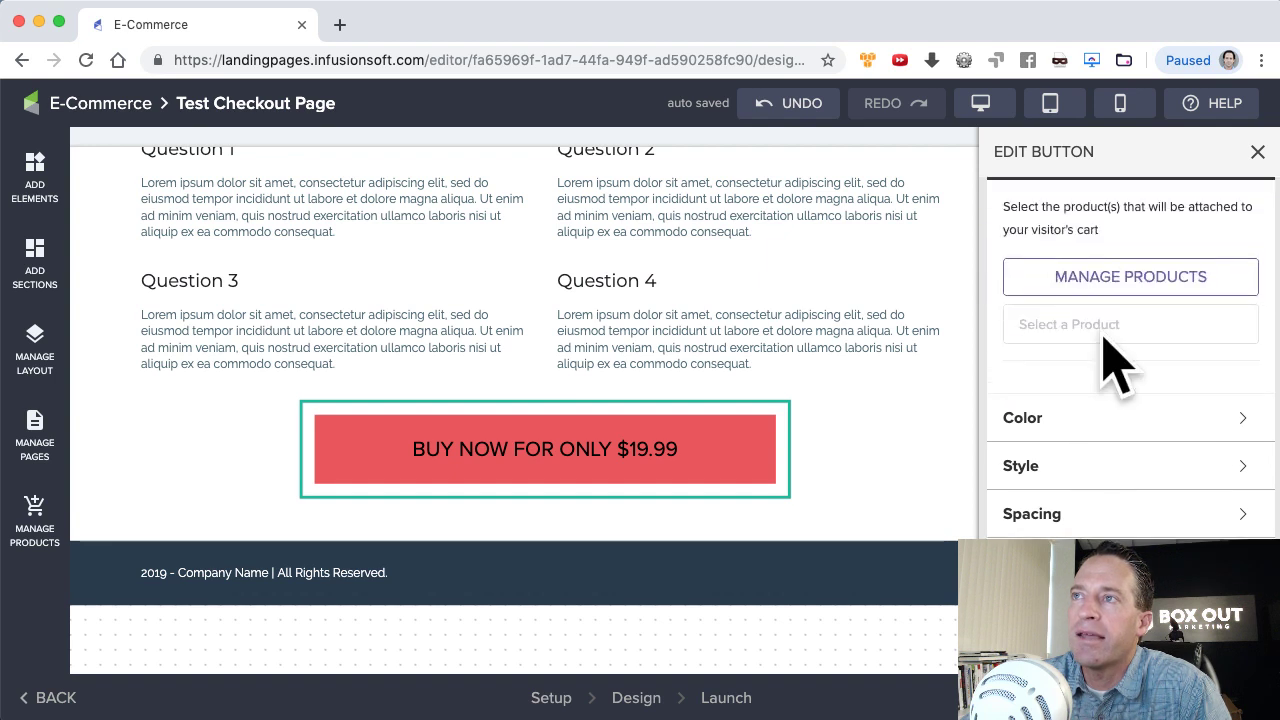
pyautogui.click(1088, 326)
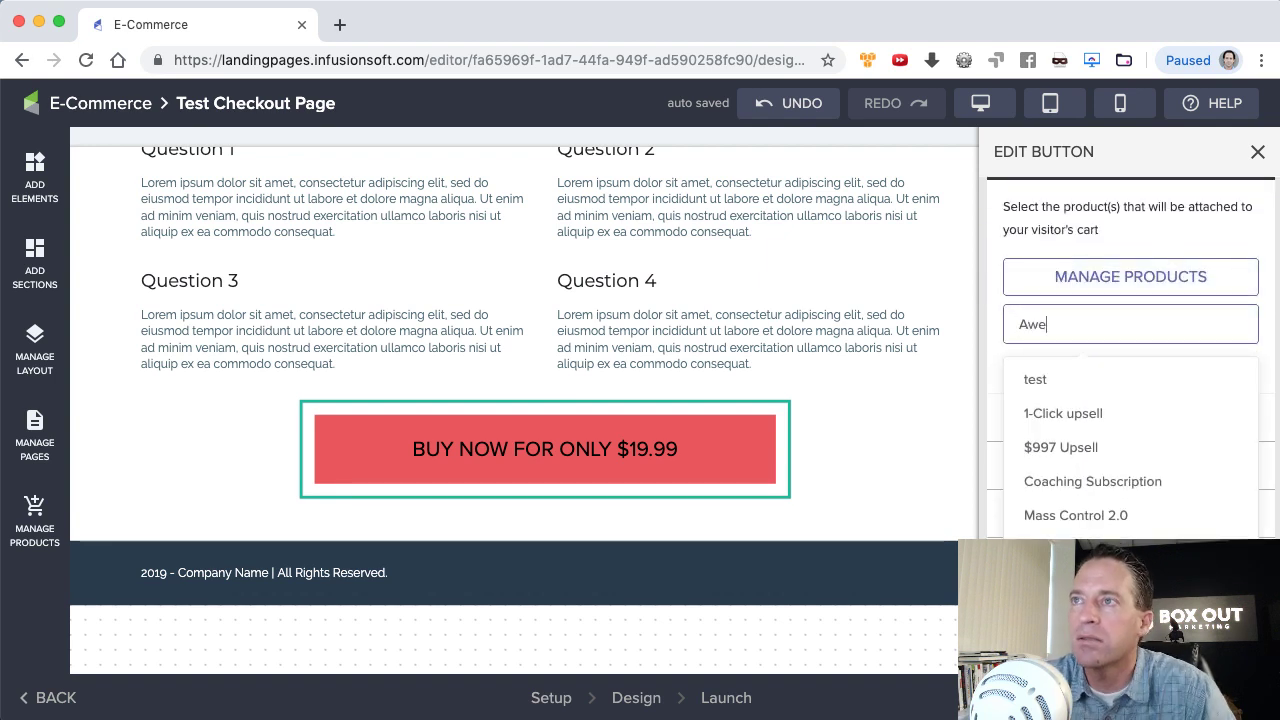
pyautogui.click(1108, 380)
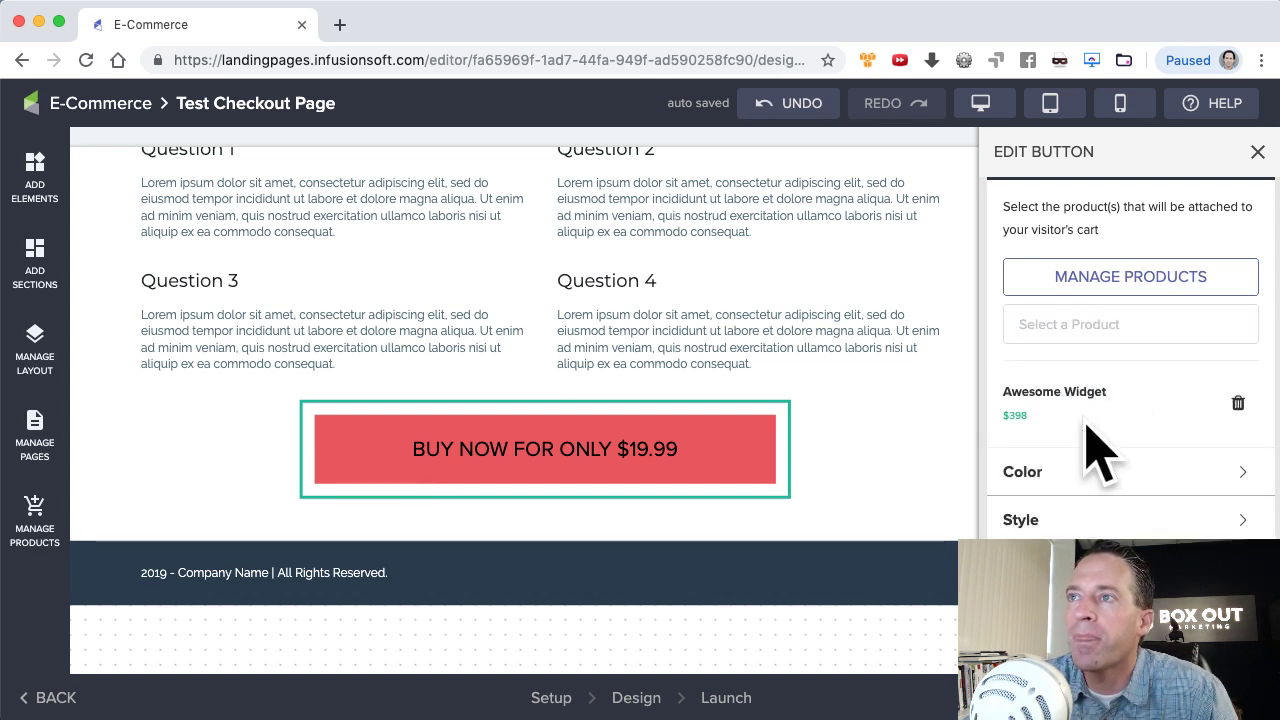
pyautogui.click(1138, 326)
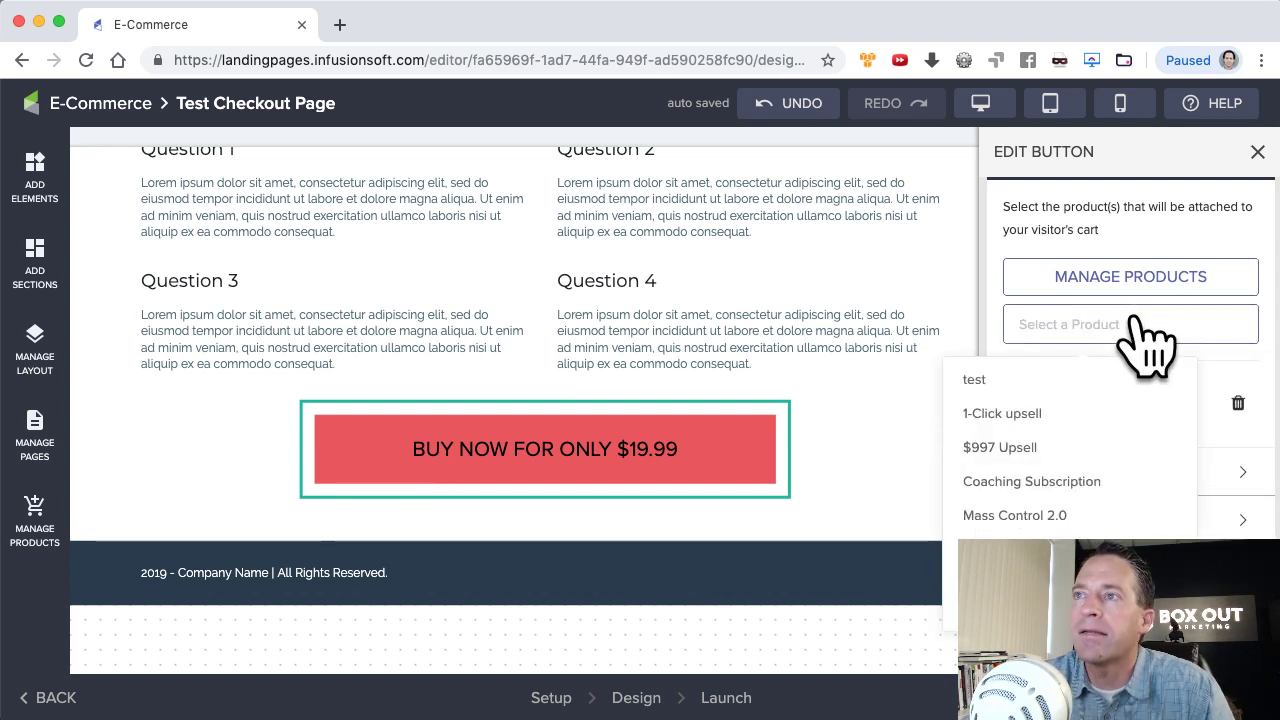
pyautogui.click(1092, 484)
pyautogui.scroll(-3, 1140, 514)
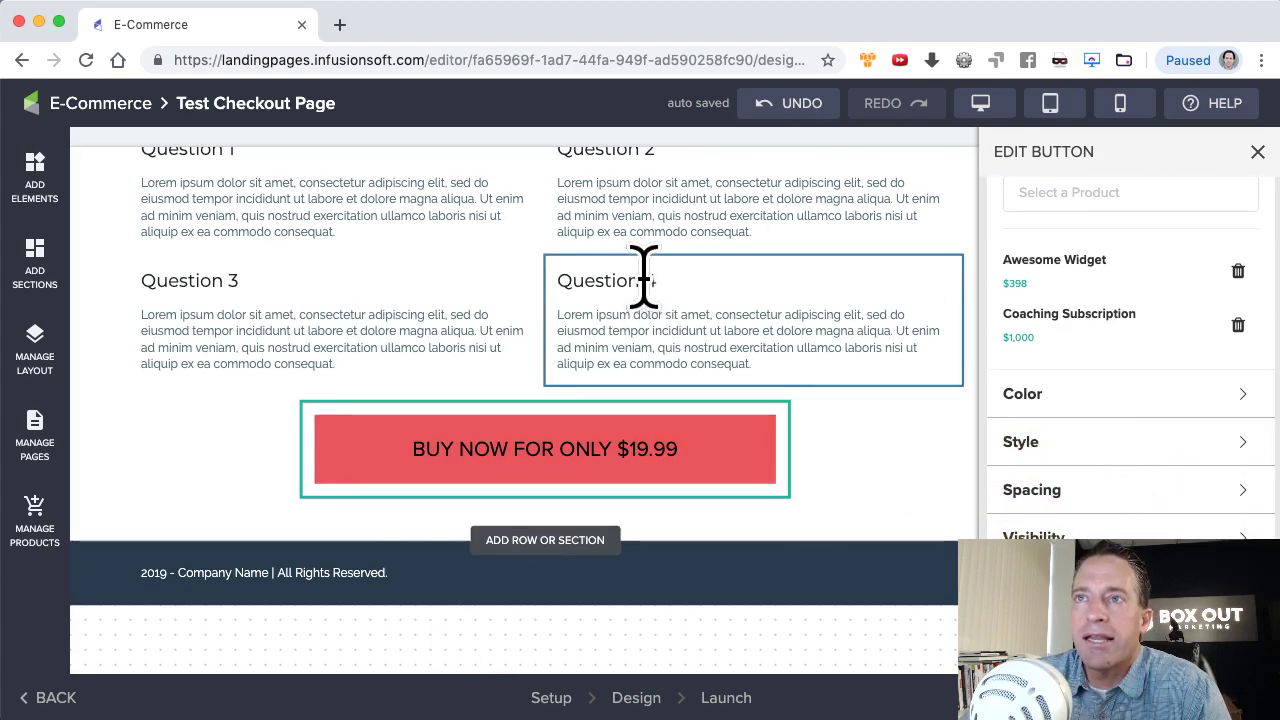
# Proceed to the launch stage of the Test Checkout Page and publish the landing page live.
pyautogui.scroll(15, 643, 277)
pyautogui.scroll(2, 527, 290)
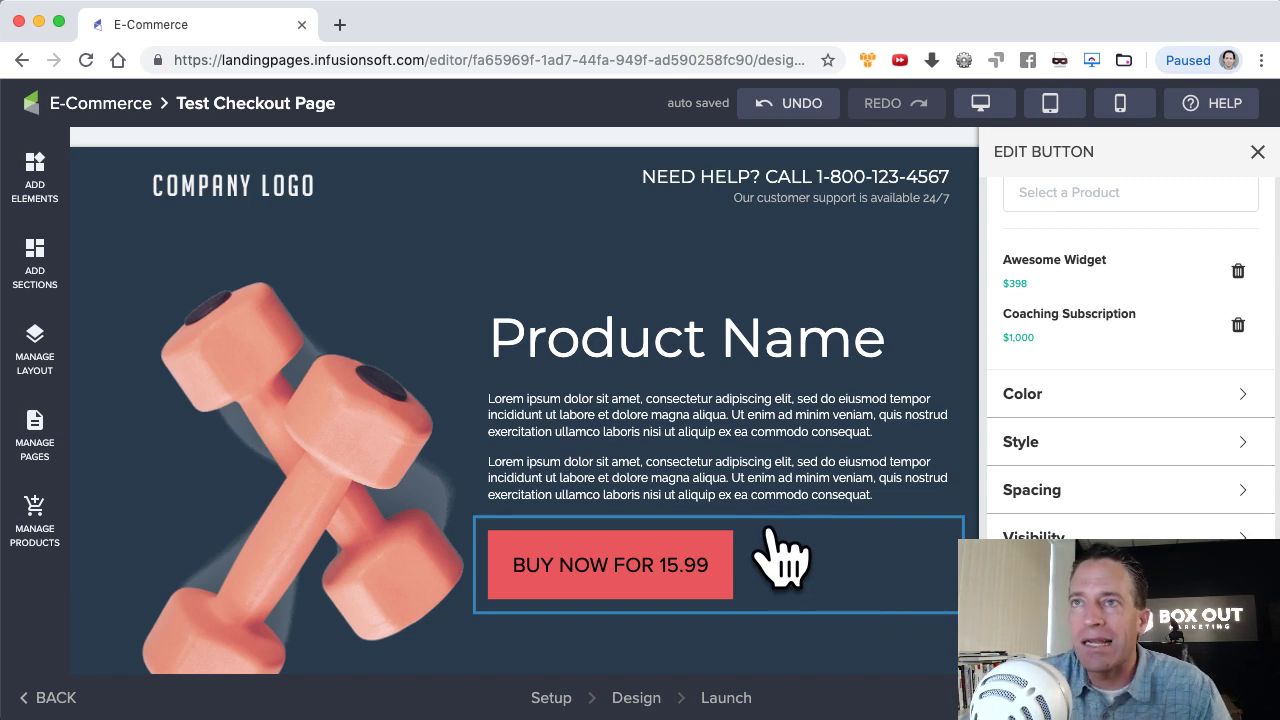
pyautogui.click(726, 697)
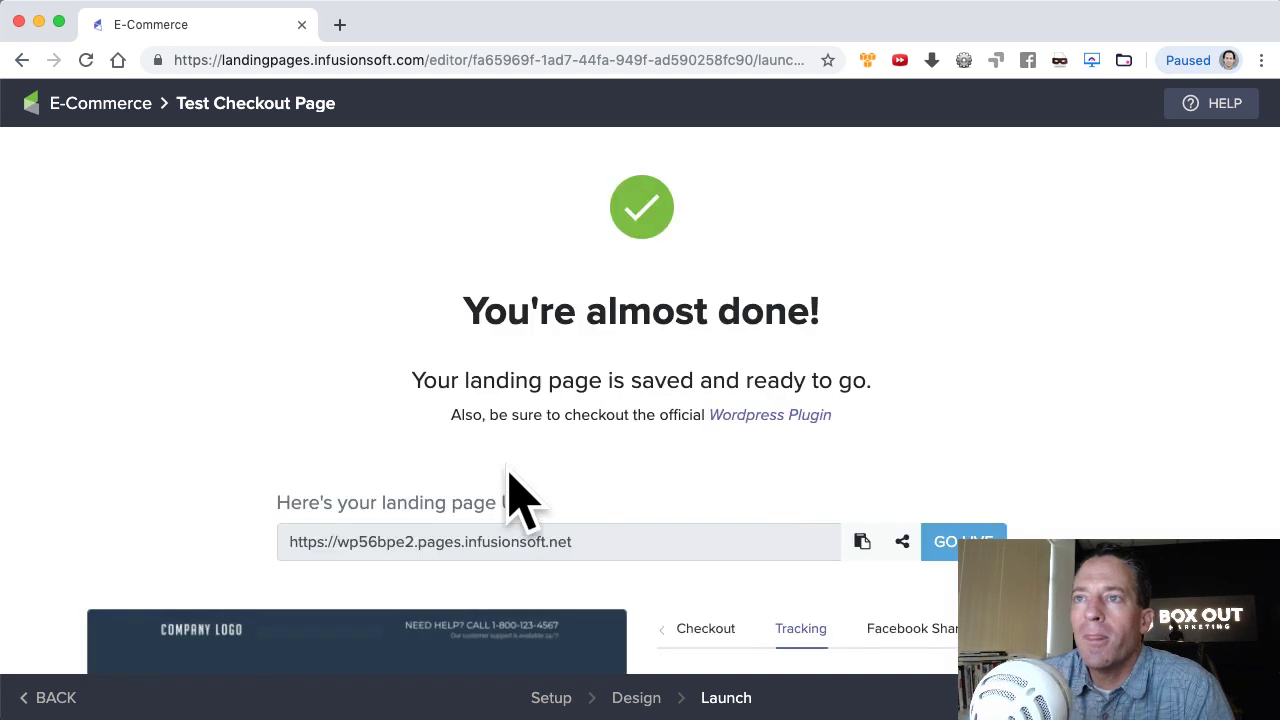
pyautogui.scroll(-3, 449, 443)
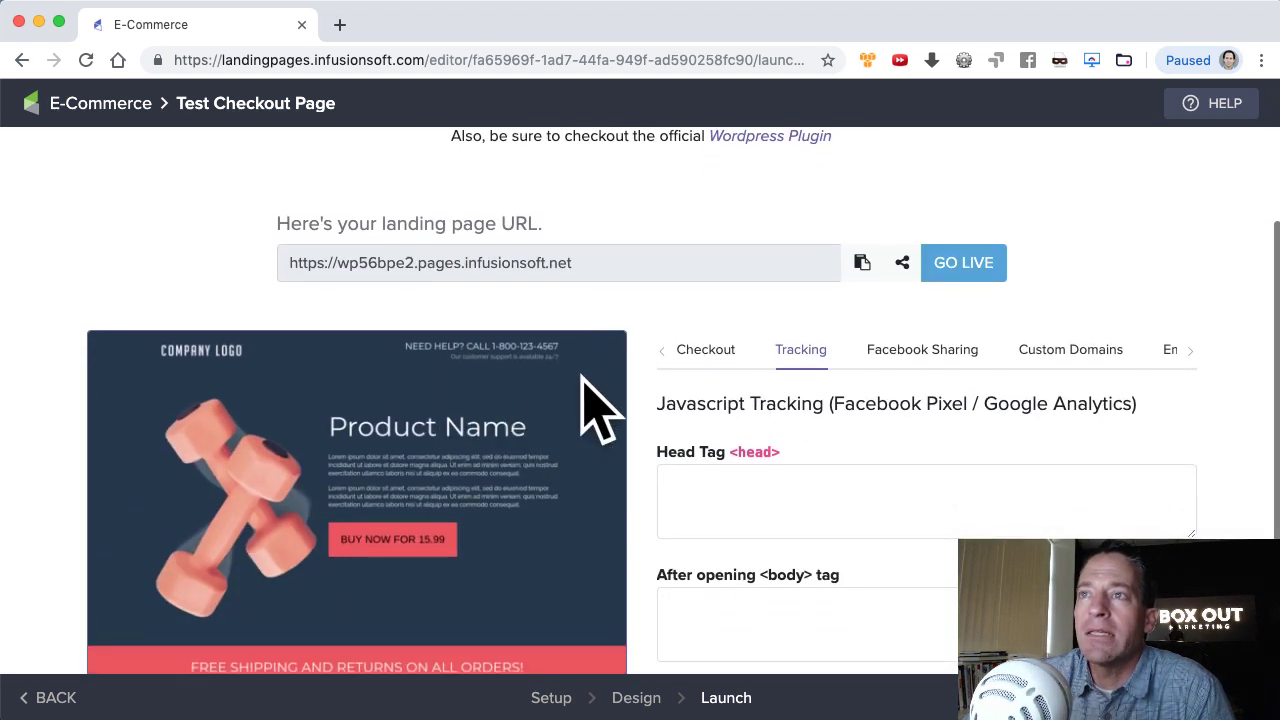
pyautogui.scroll(-2, 740, 485)
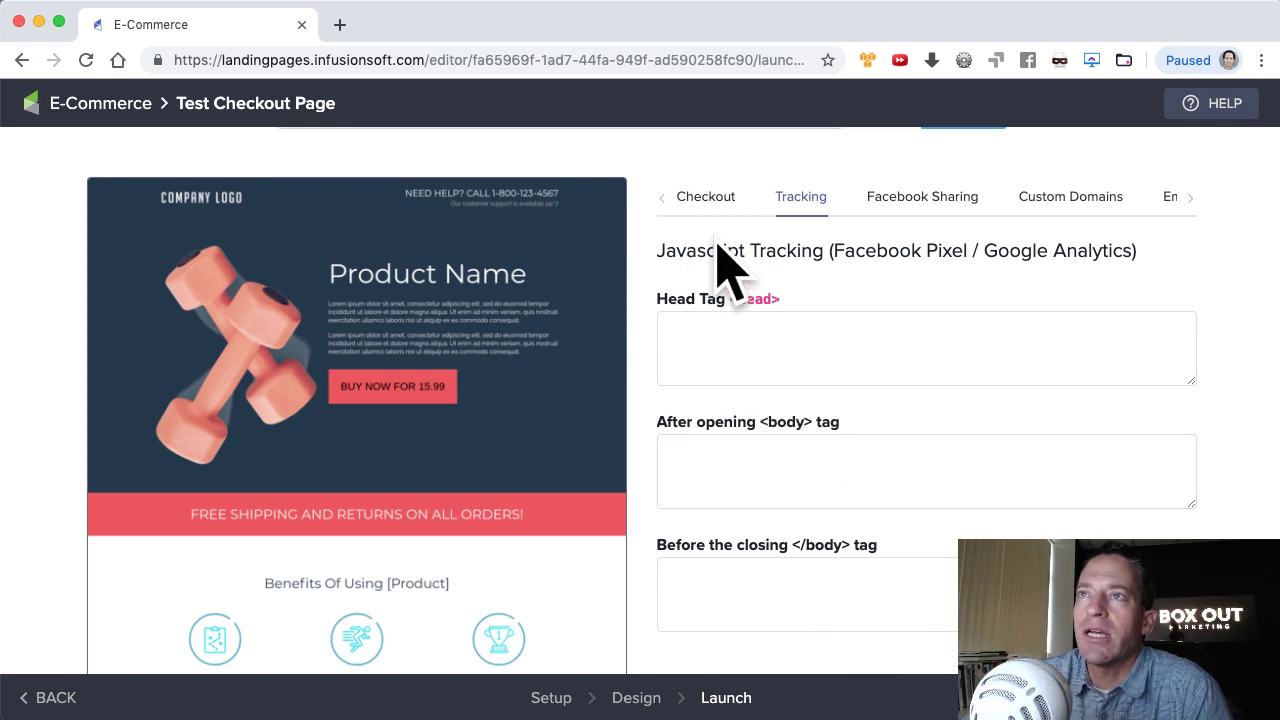
pyautogui.scroll(-1, 722, 255)
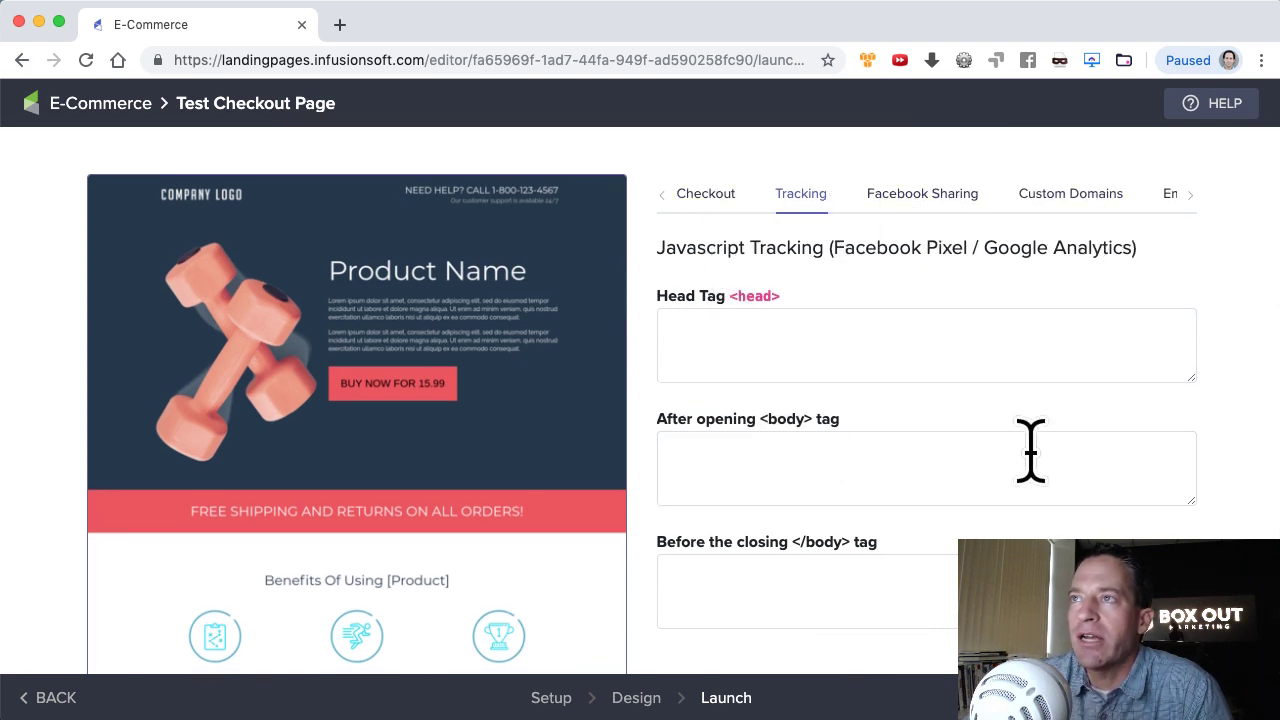
pyautogui.scroll(3, 468, 368)
pyautogui.scroll(1, 470, 370)
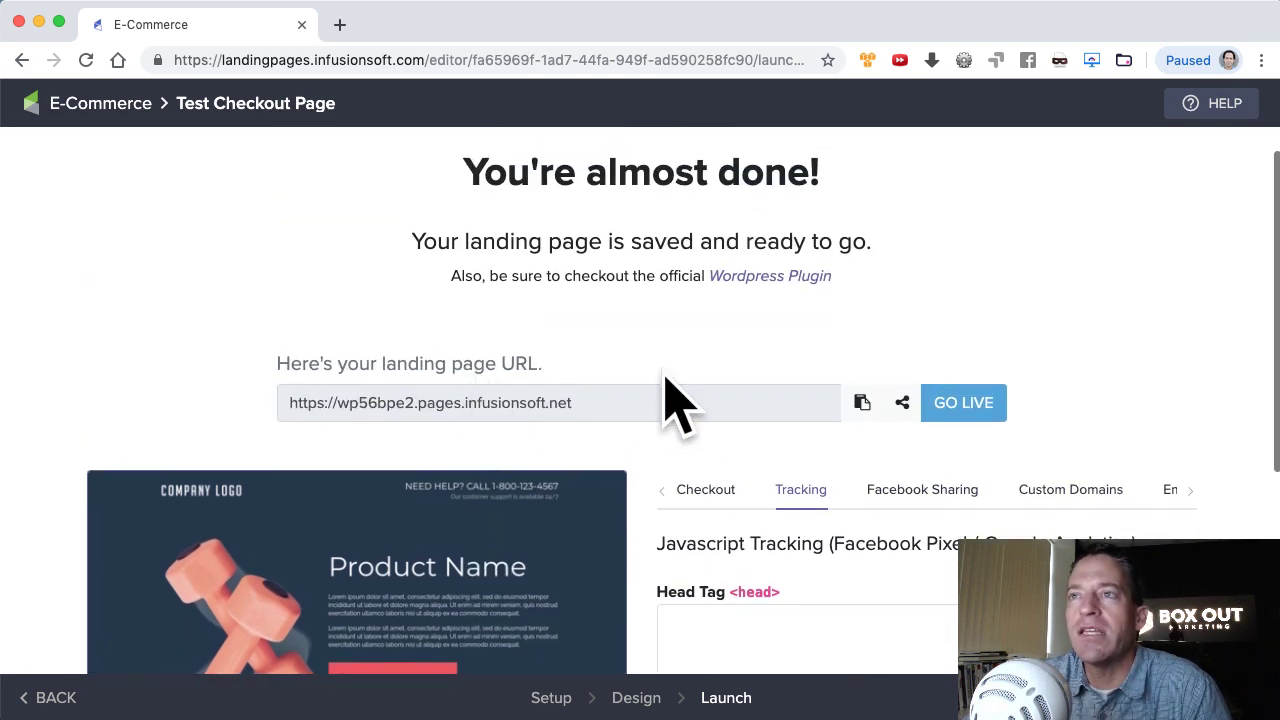
pyautogui.click(985, 410)
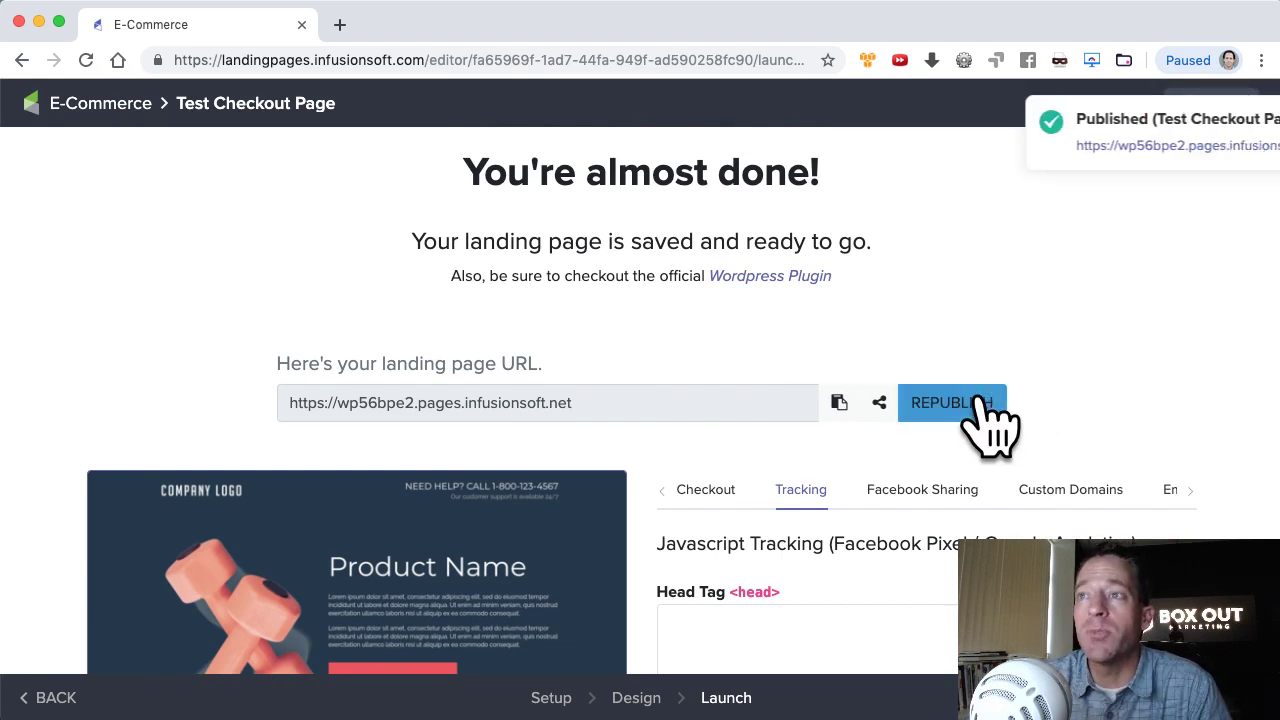
# Copy the published landing page URL and open it in a new browser tab.
pyautogui.doubleClick(616, 402)
pyautogui.click(616, 402)
pyautogui.press('super+c')
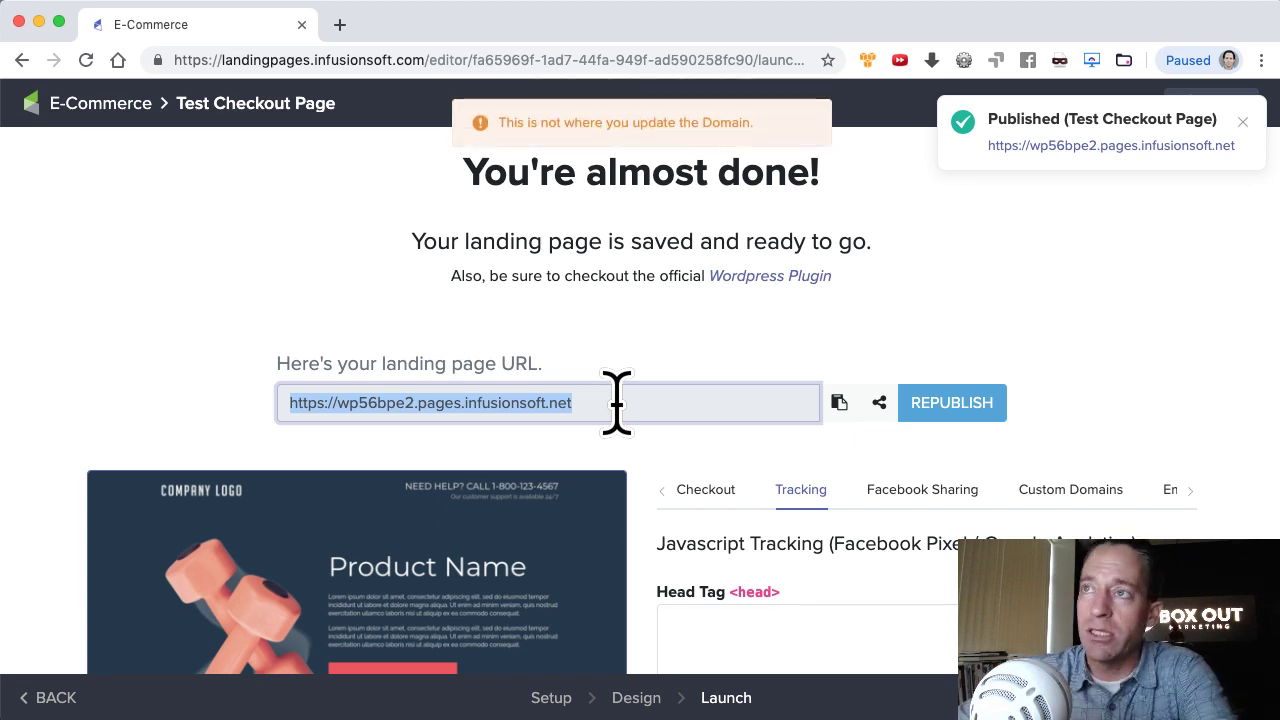
pyautogui.press('super+t')
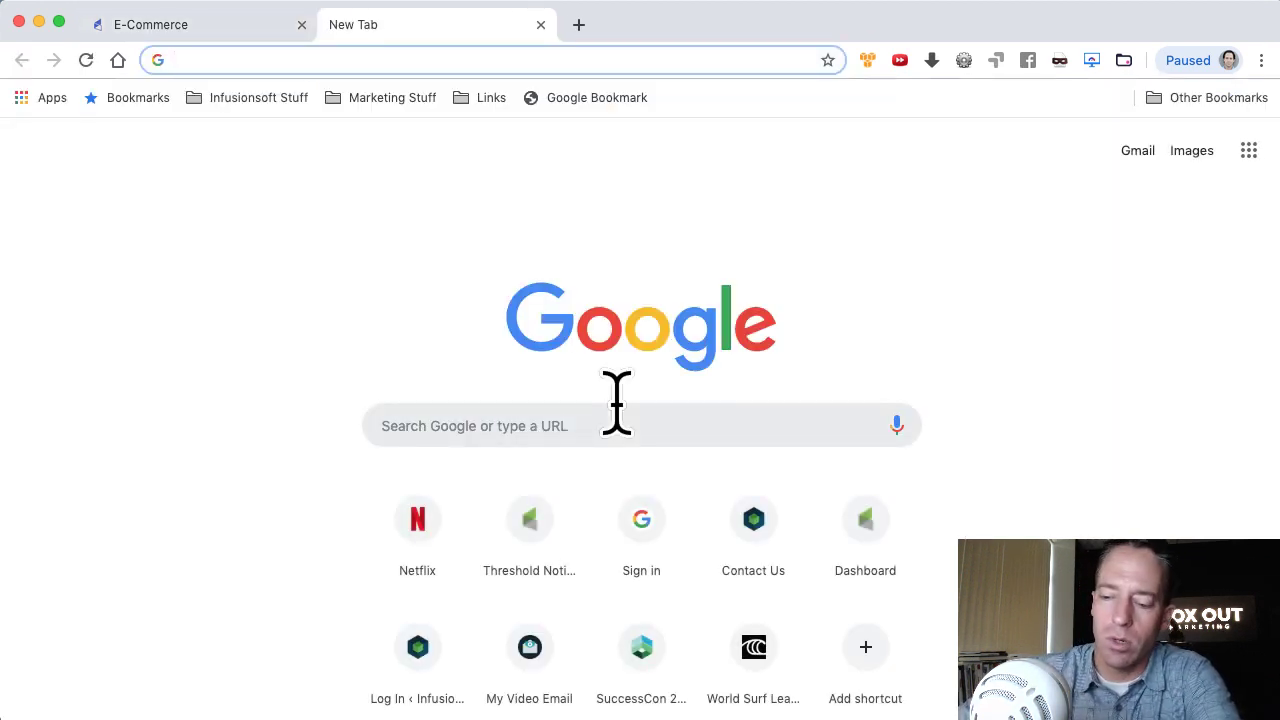
pyautogui.press('super+v')
pyautogui.press('Return')
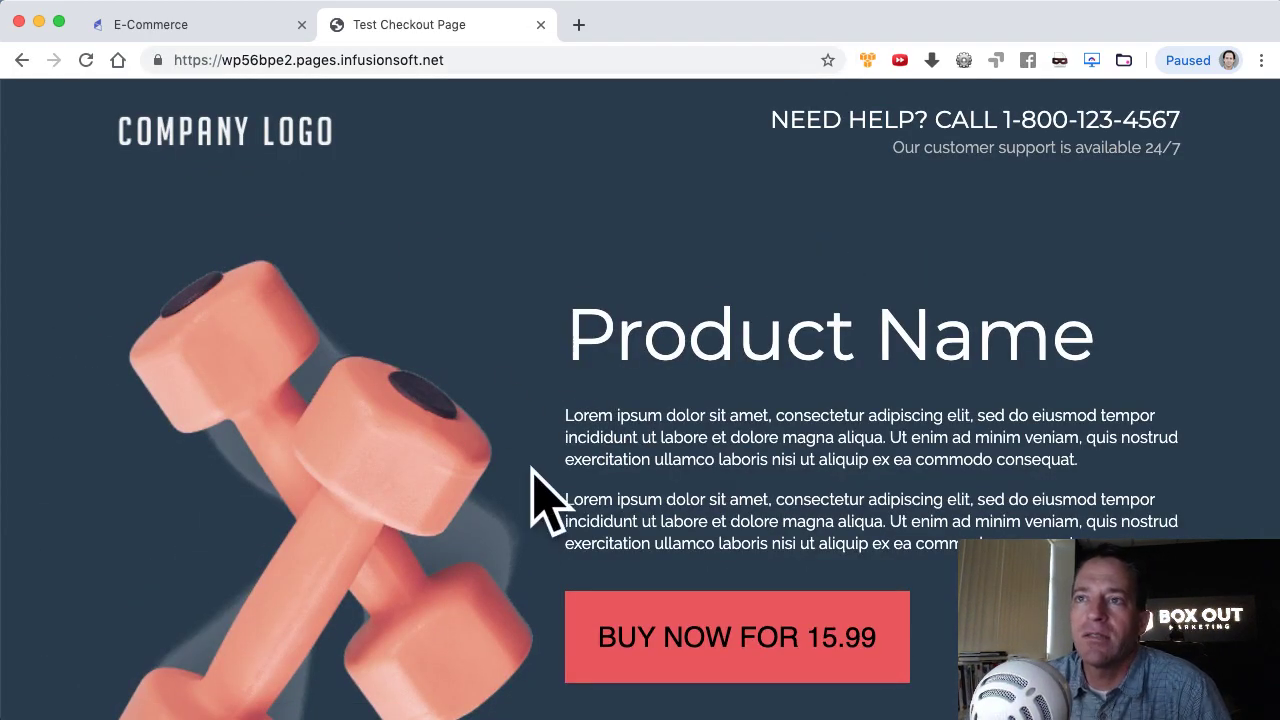
# Open the checkout from the published page's buy button and examine its contact and payment form and order summary.
pyautogui.scroll(-15, 531, 467)
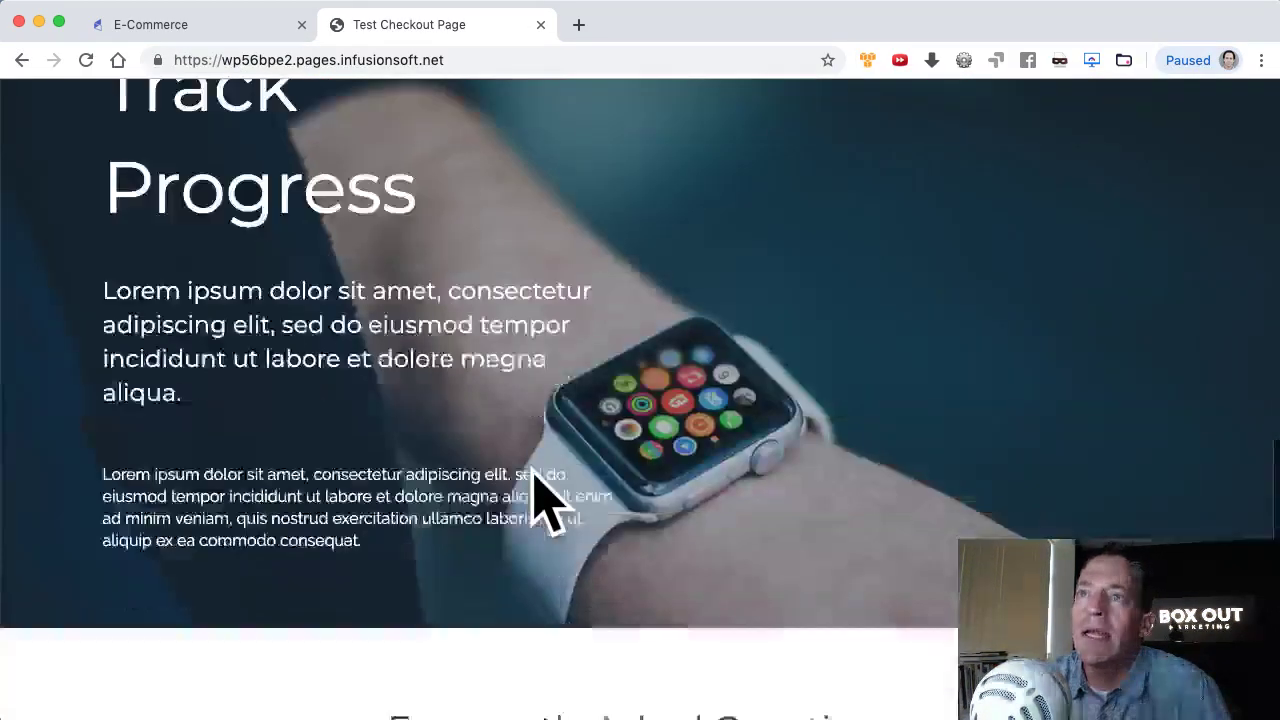
pyautogui.scroll(-10, 533, 478)
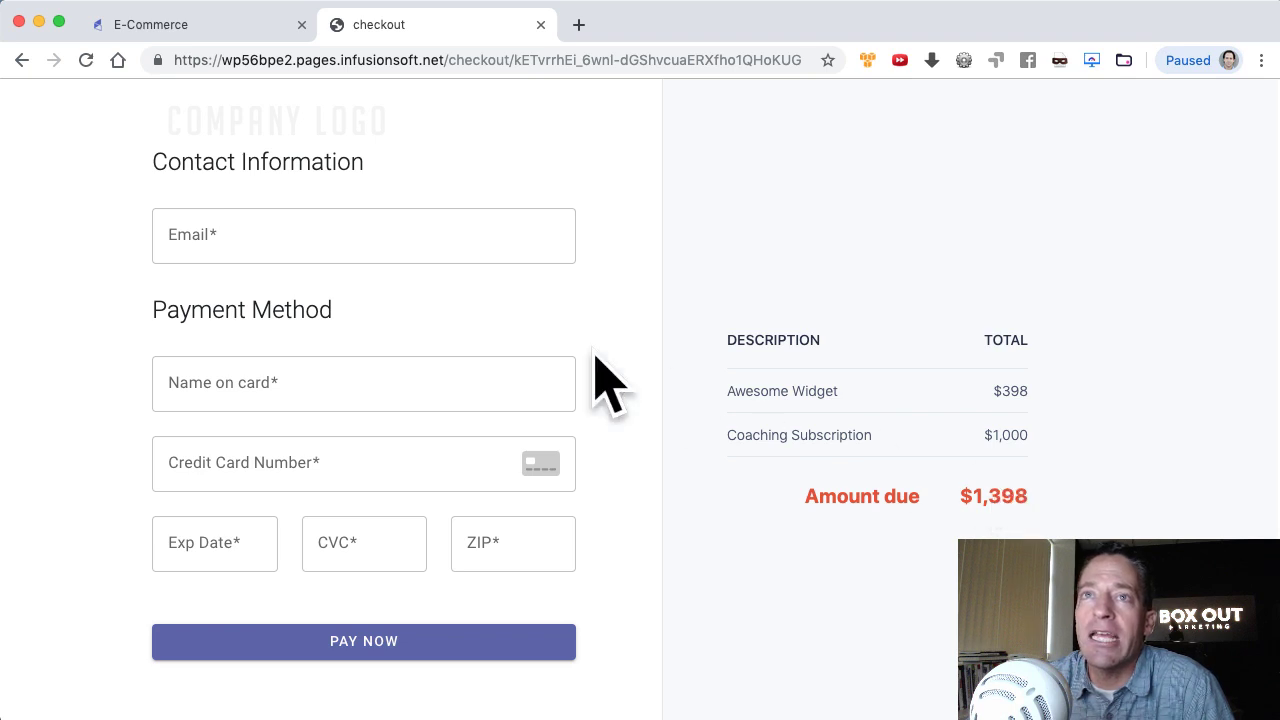
pyautogui.scroll(1, 300, 240)
pyautogui.scroll(-1, 338, 236)
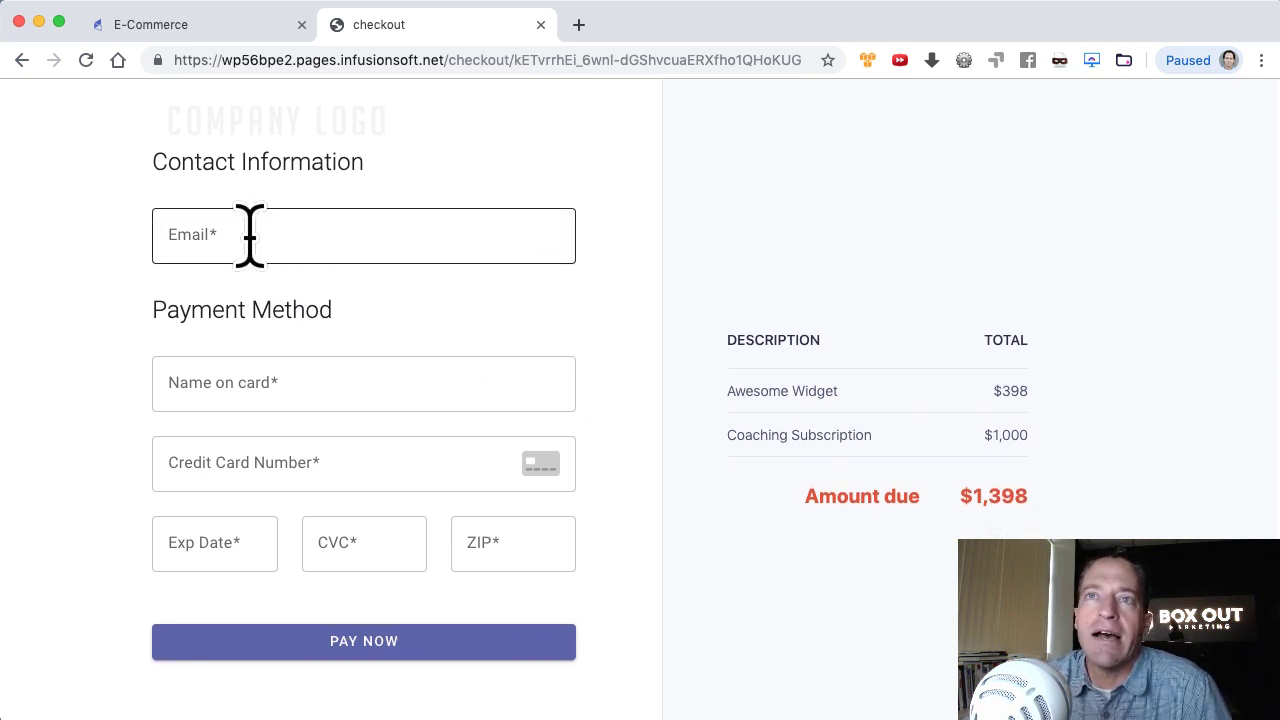
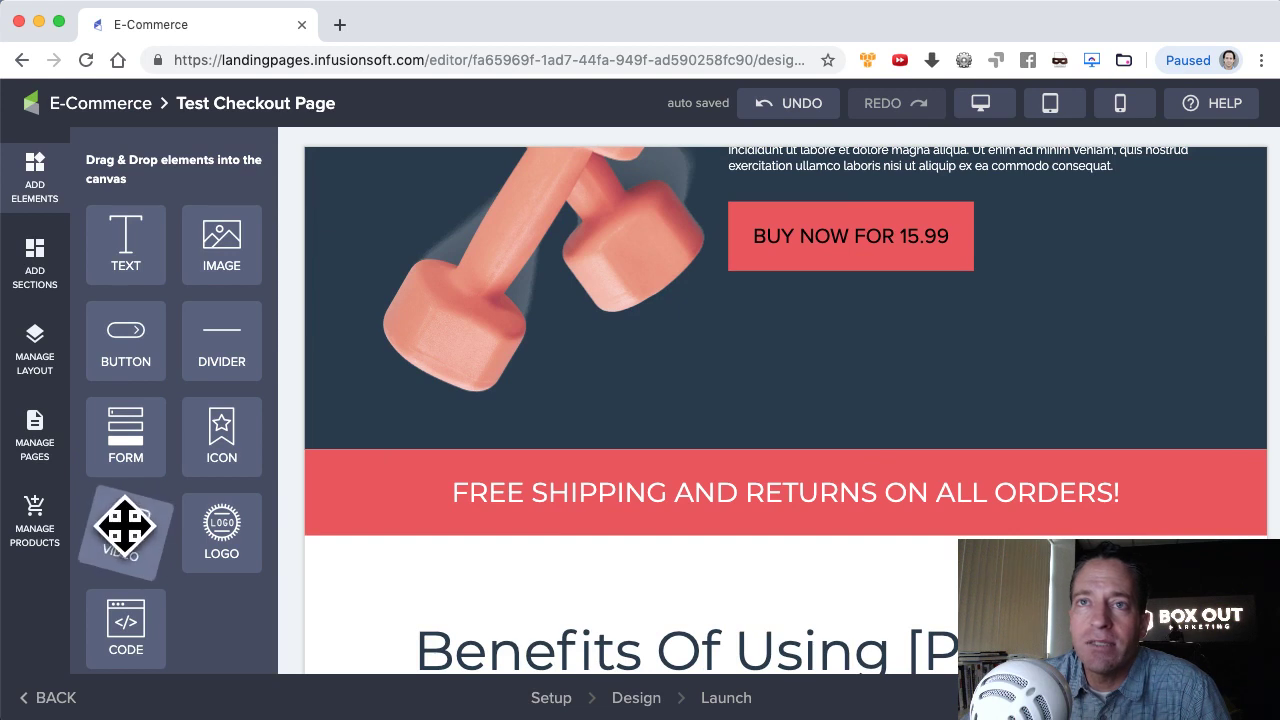
# Add a video element directly below the "BUY NOW FOR 15.99" button in the hero section.
pyautogui.moveTo(126, 529); pyautogui.dragTo(863, 409)
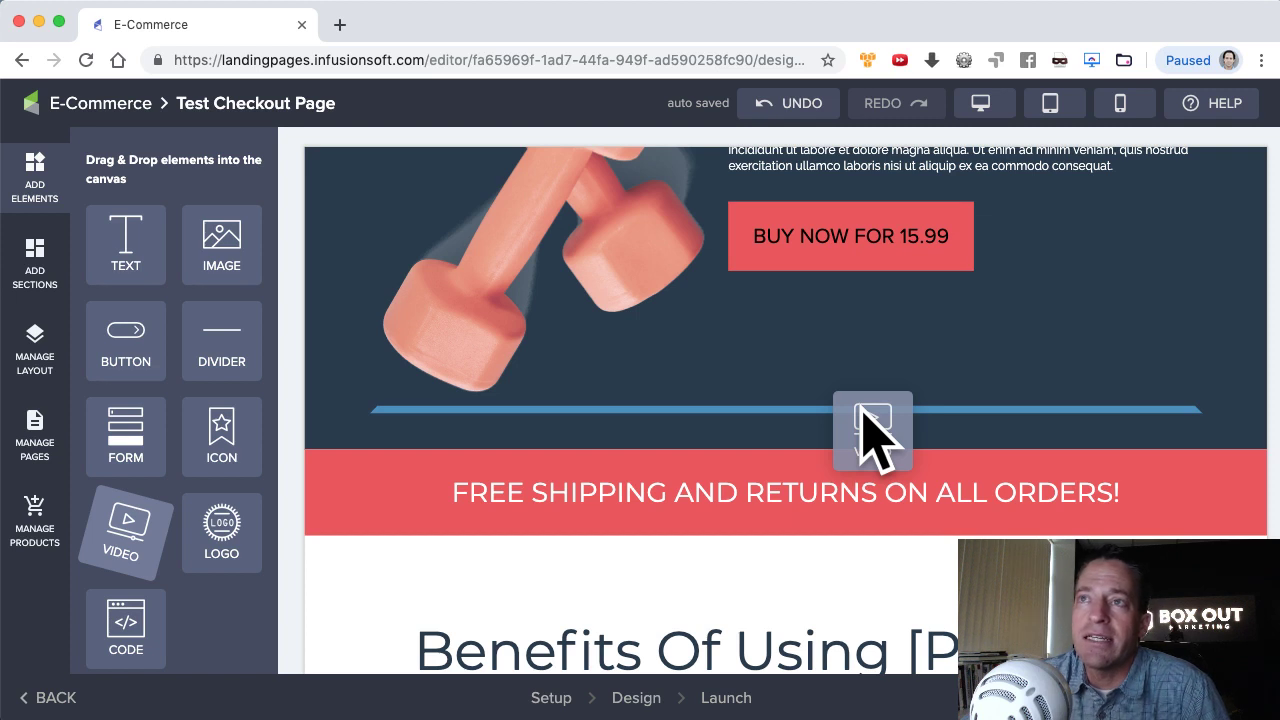
pyautogui.moveTo(863, 412); pyautogui.dragTo(923, 280)
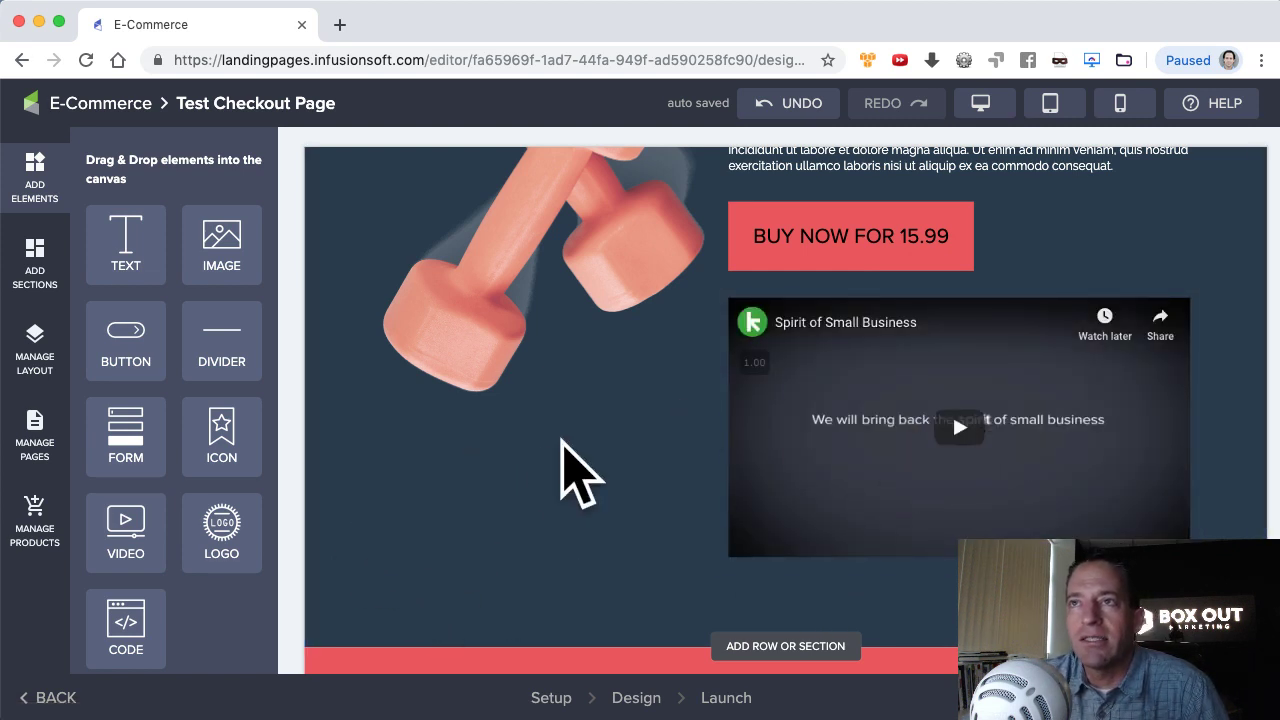
pyautogui.scroll(1, 508, 386)
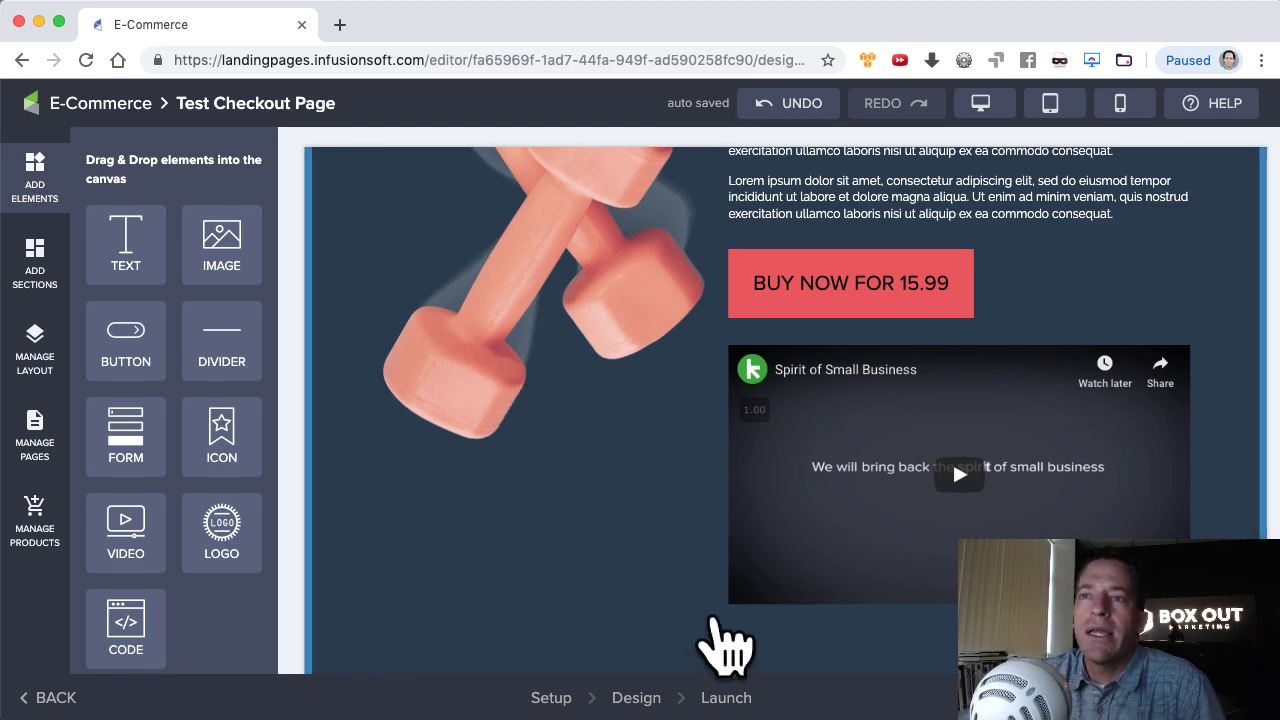
pyautogui.scroll(3, 663, 480)
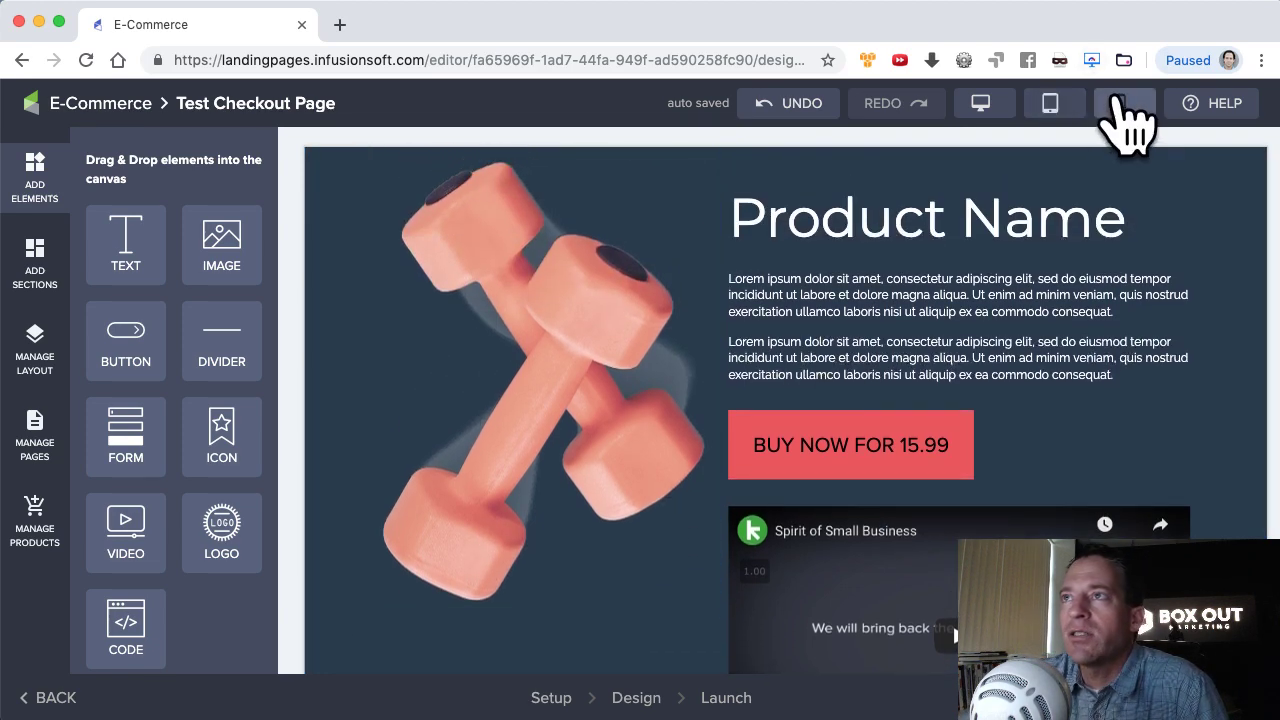
# Preview the landing page in the phone layout and examine its stacked sections down to the footer.
pyautogui.click(1120, 108)
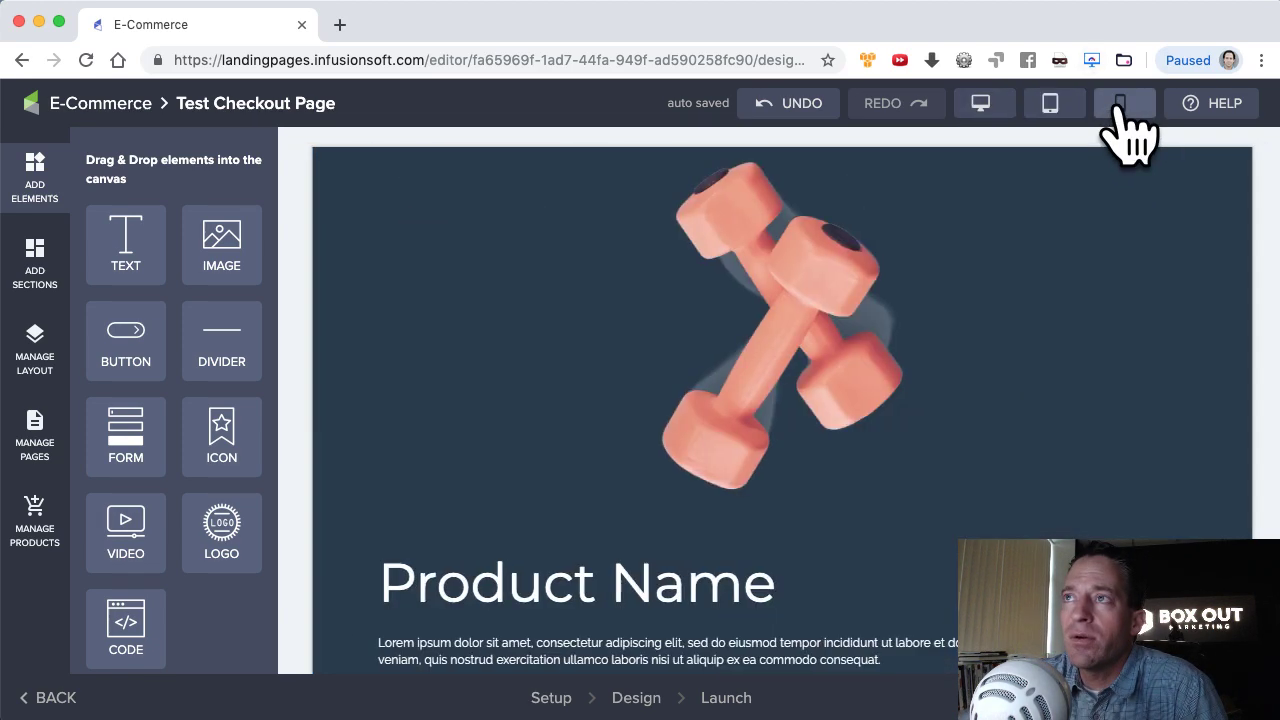
pyautogui.scroll(-10, 700, 440)
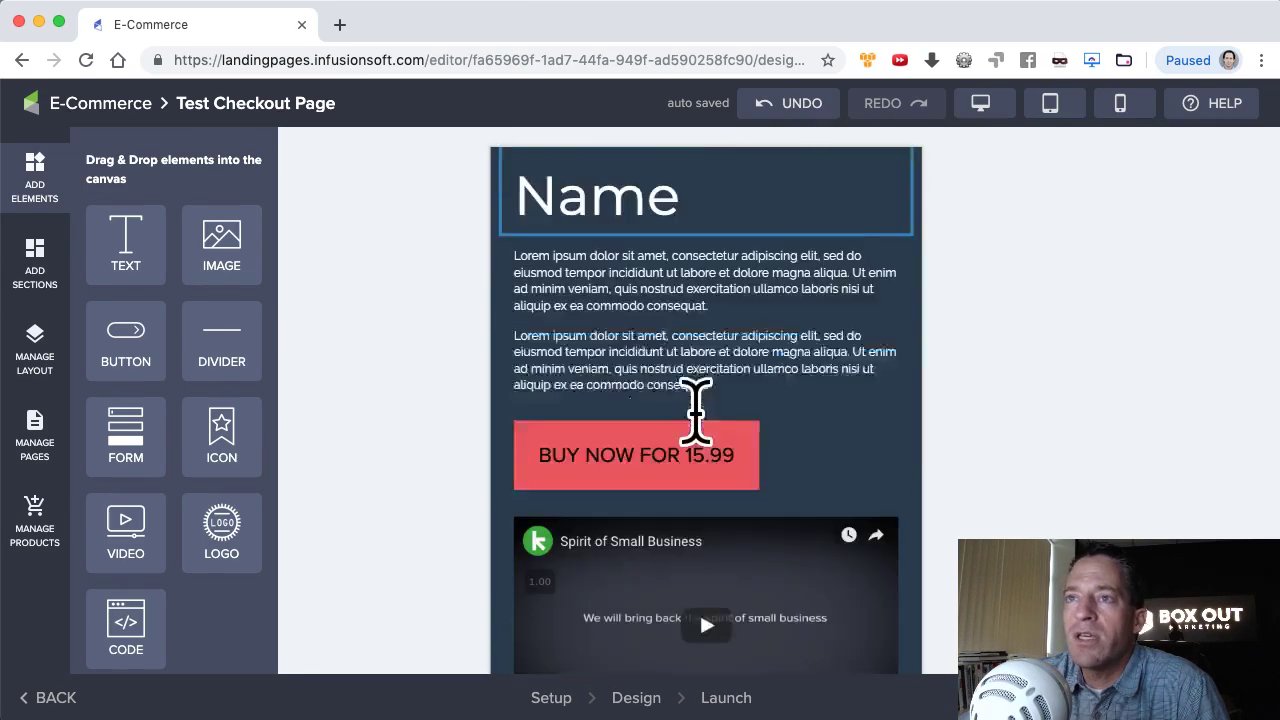
pyautogui.scroll(-10, 705, 445)
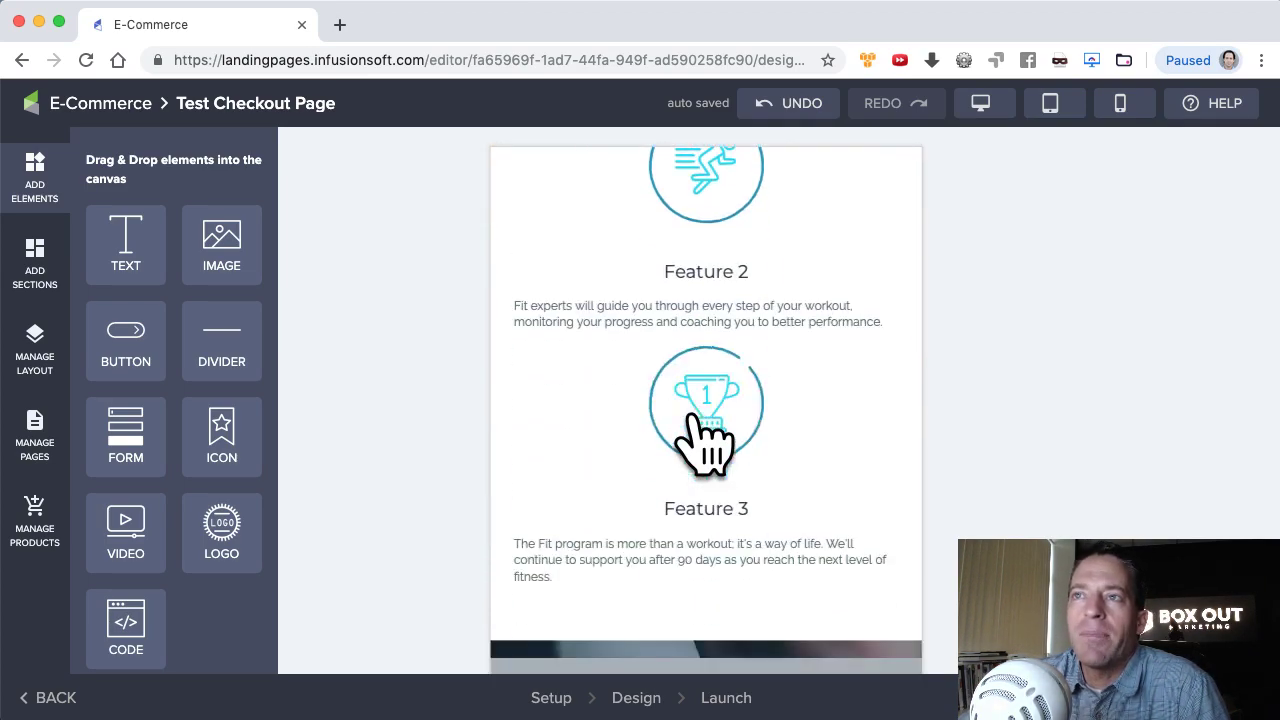
pyautogui.scroll(-6, 705, 445)
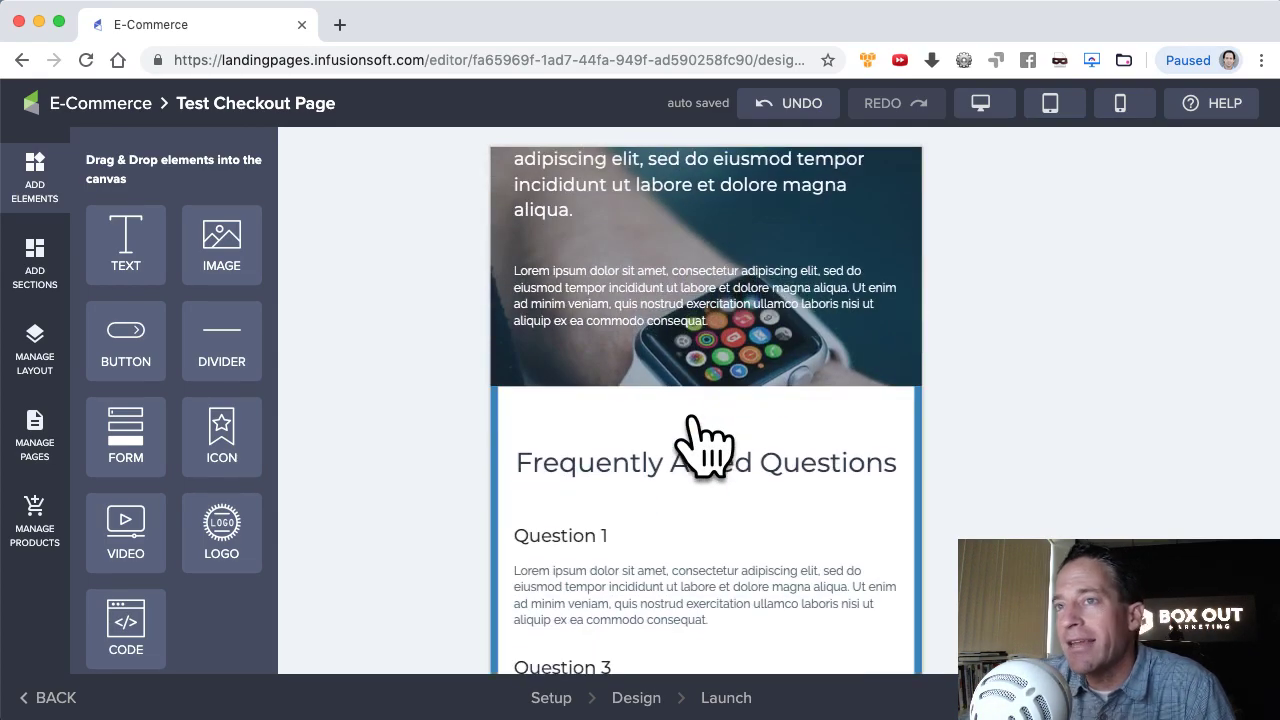
pyautogui.scroll(-4, 705, 445)
pyautogui.scroll(10, 705, 445)
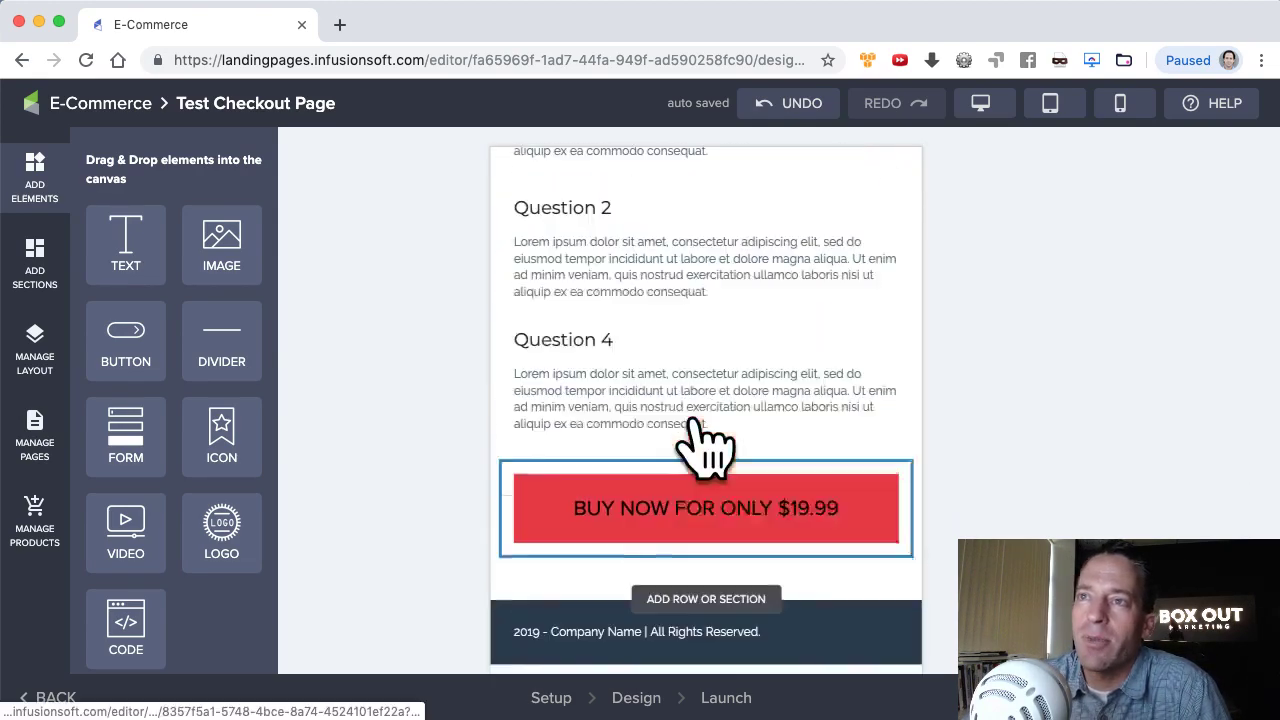
pyautogui.scroll(15, 705, 445)
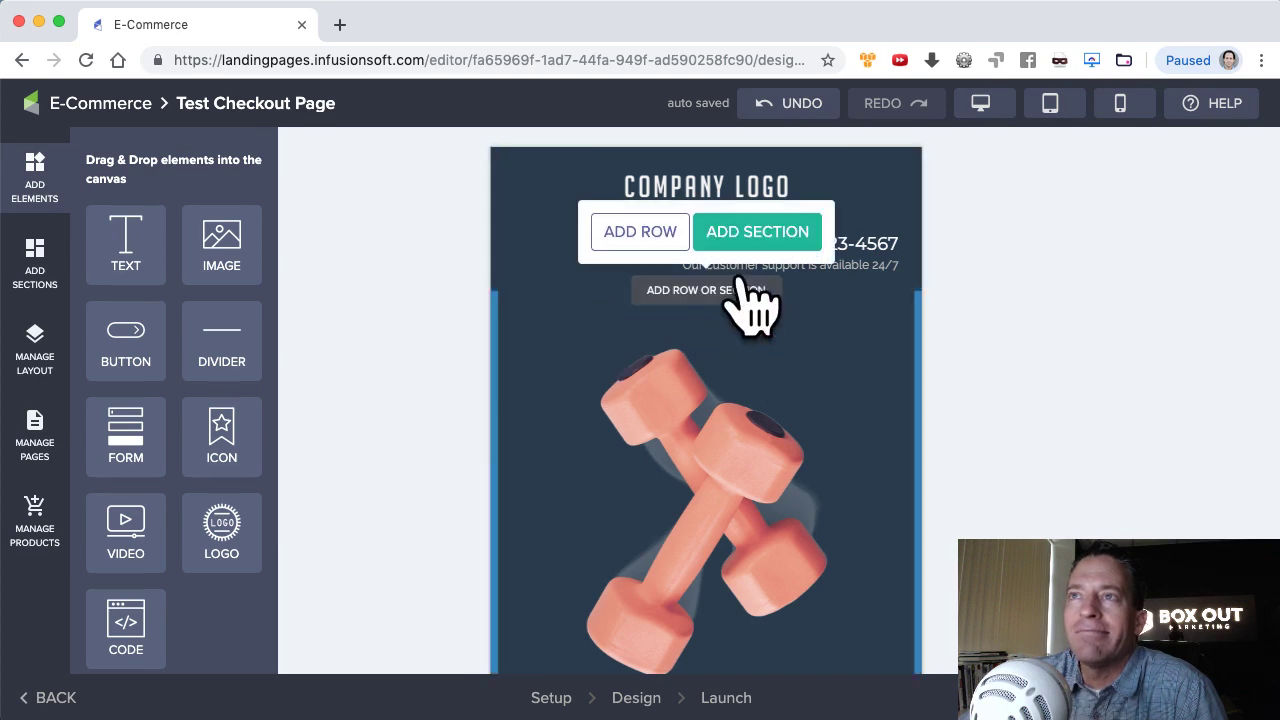
# Preview the landing page in the tablet layout, return to the desktop layout and view the hero section.
pyautogui.click(1050, 103)
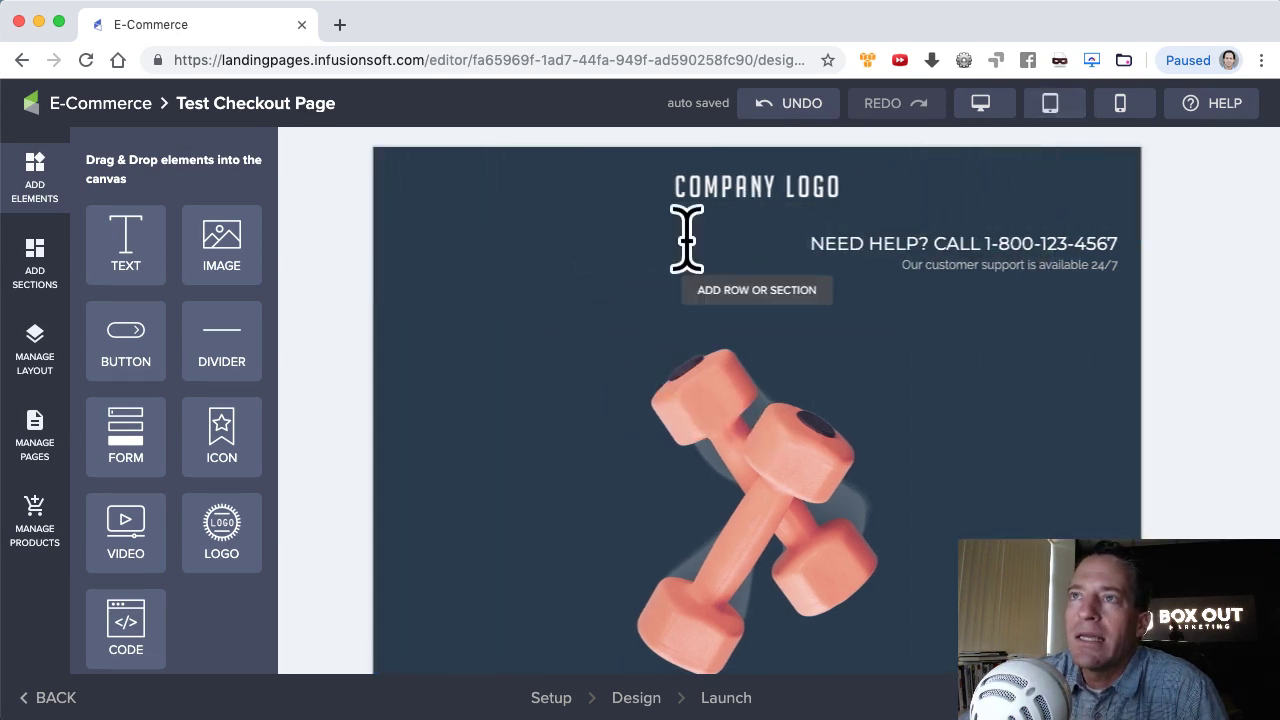
pyautogui.click(984, 103)
pyautogui.scroll(-3, 814, 410)
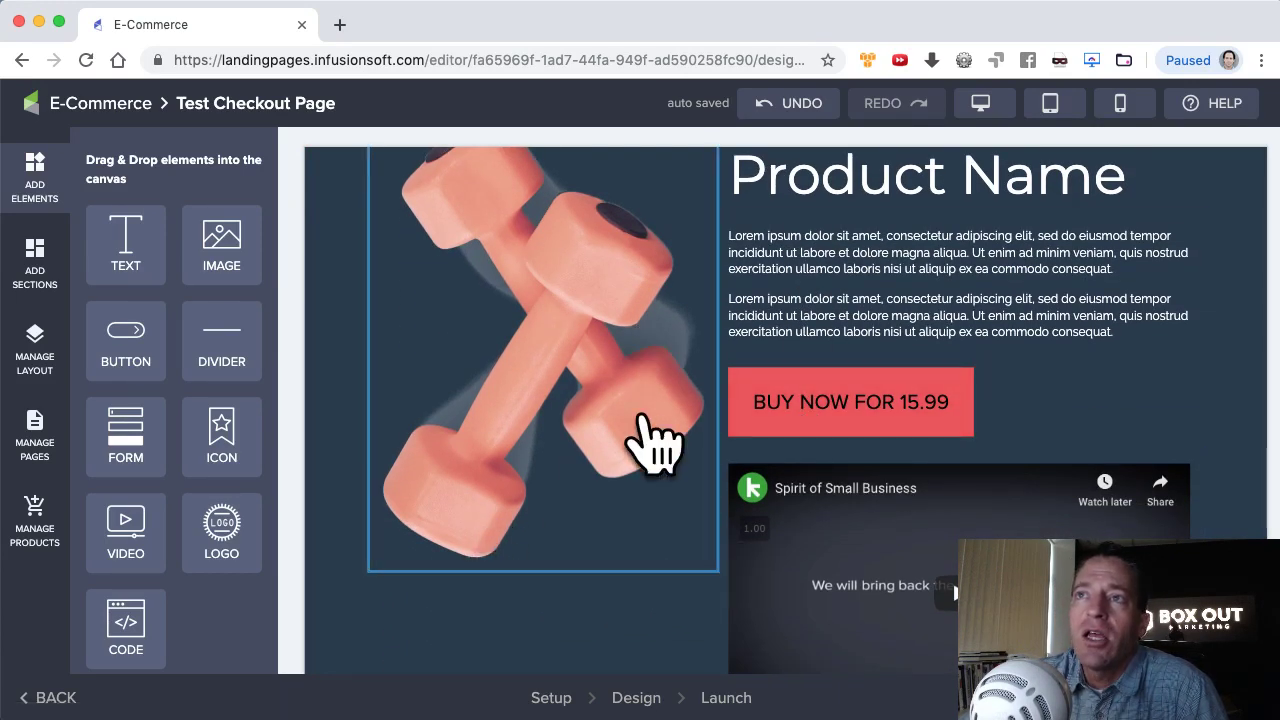
# Rename Section 1 of the page layout as "HEader" in its section properties.
pyautogui.click(38, 338)
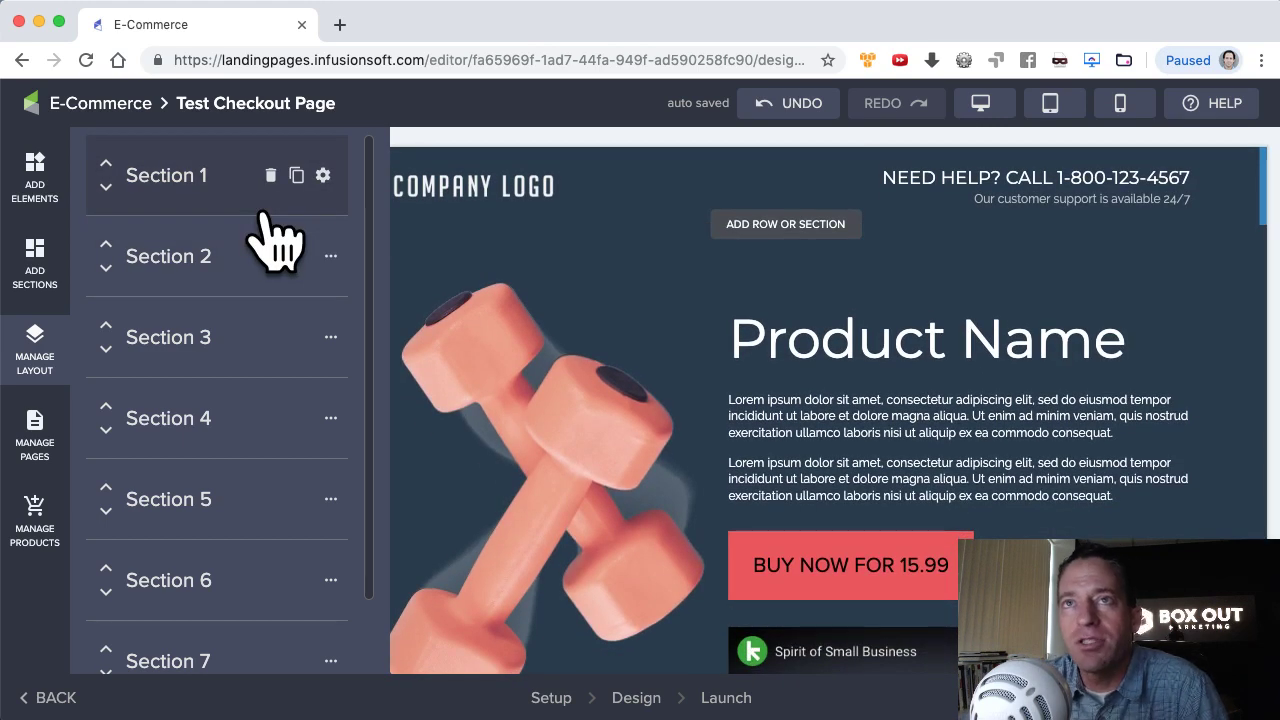
pyautogui.scroll(-2, 586, 343)
pyautogui.click(200, 195)
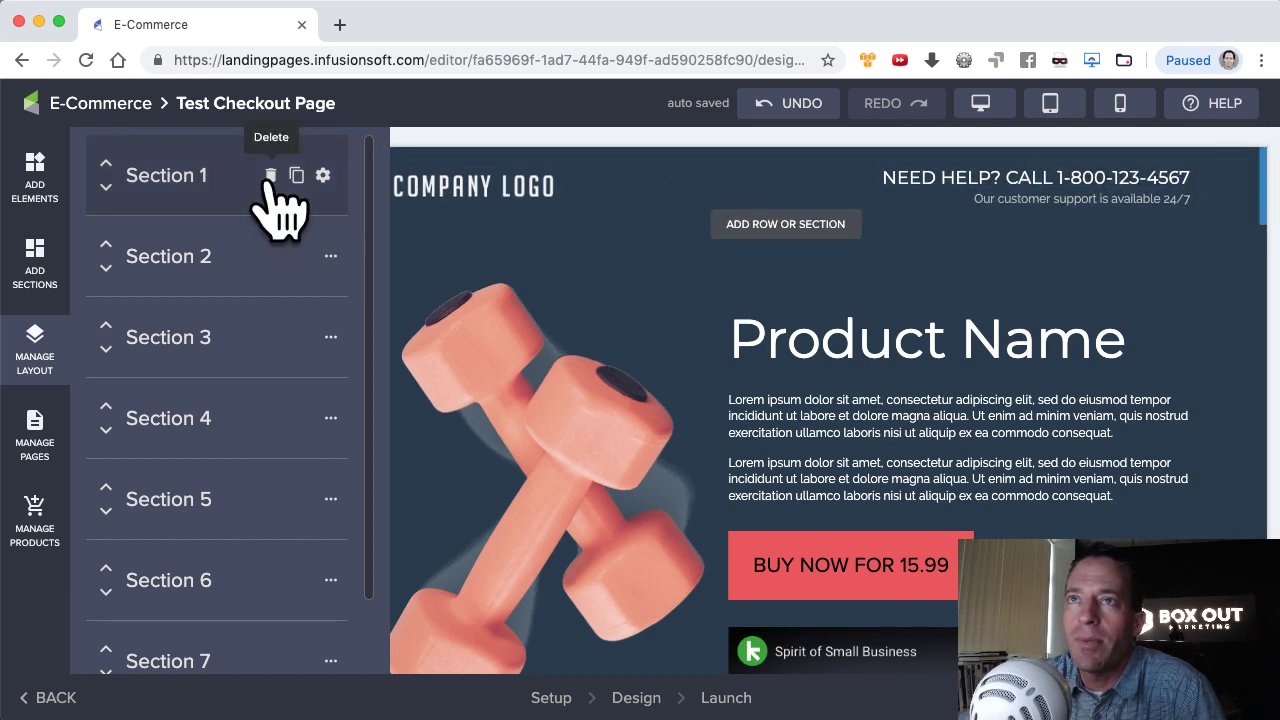
pyautogui.click(322, 174)
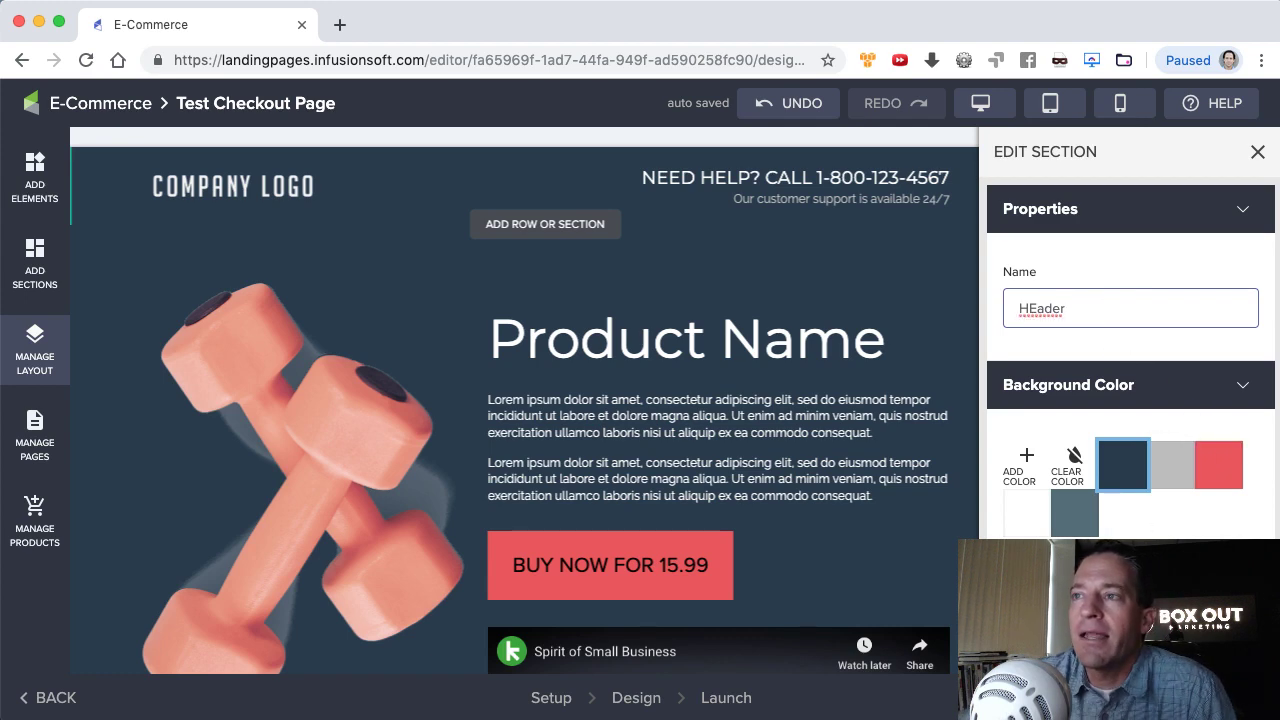
pyautogui.click(36, 352)
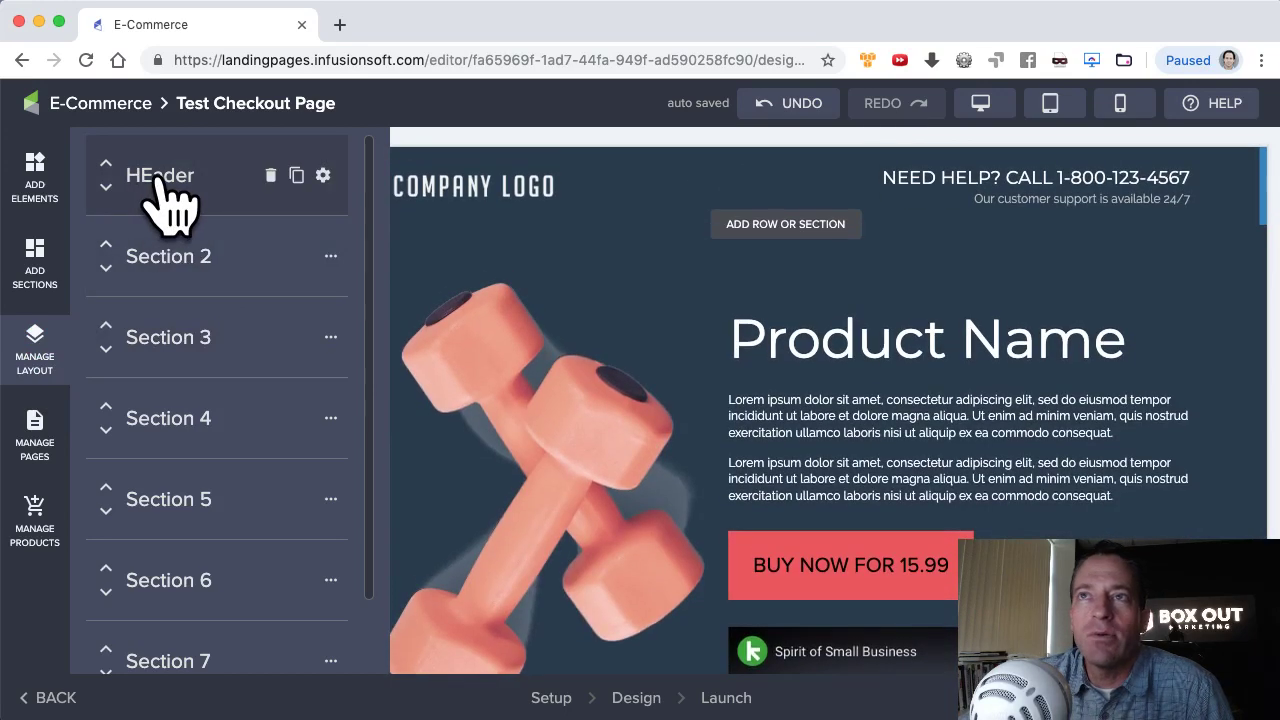
# Rename Section 2 as "Dumbells / Hero" and Section 3 as "Free Shipping" in their section properties.
pyautogui.moveTo(163, 263)
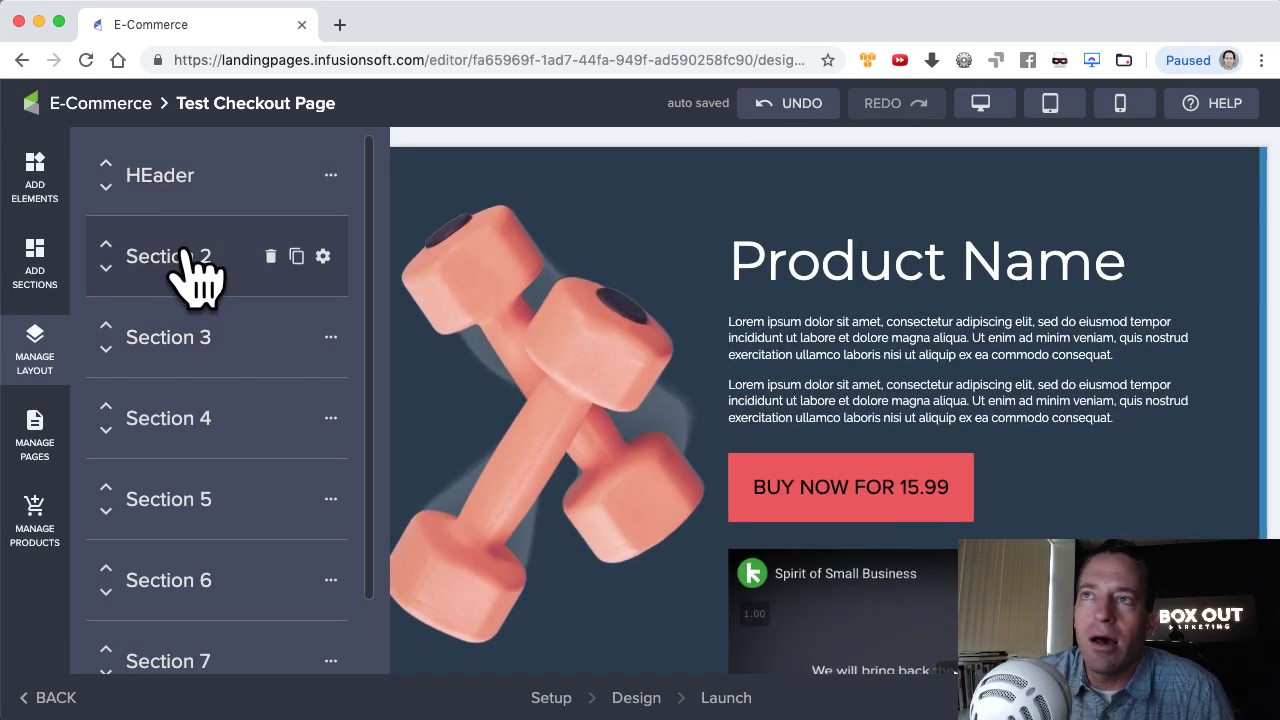
pyautogui.click(322, 256)
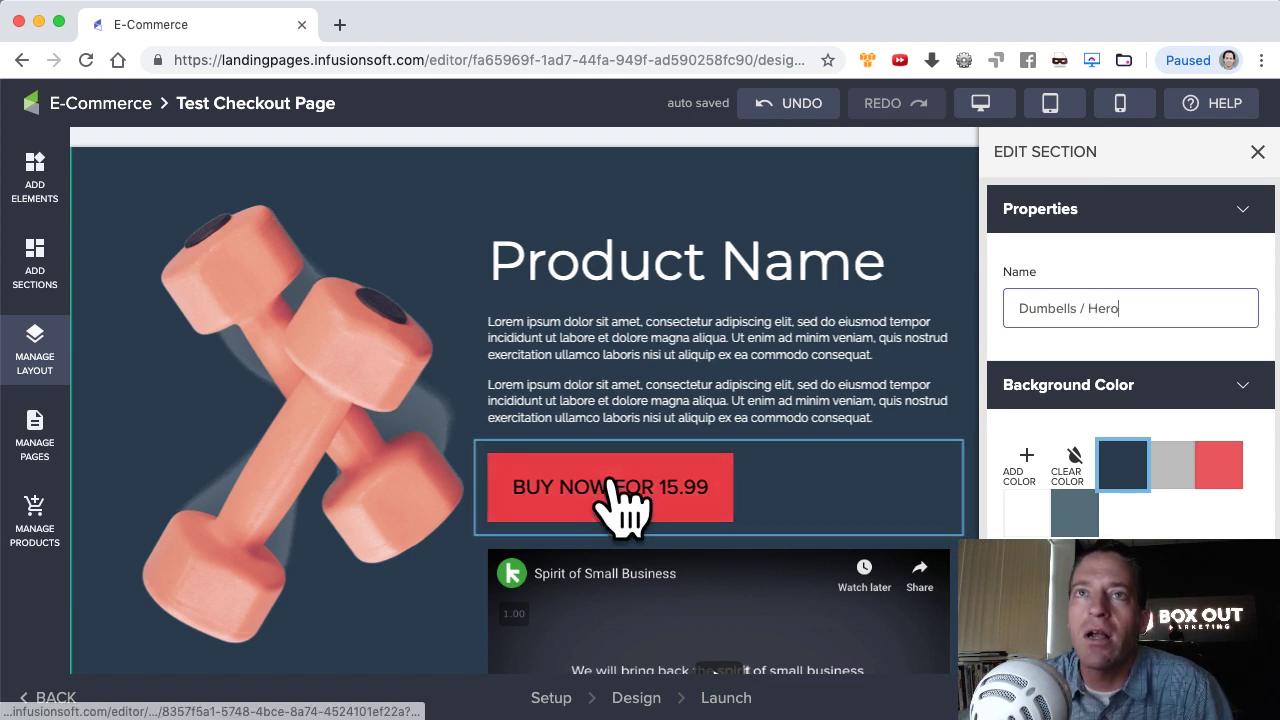
pyautogui.click(37, 345)
pyautogui.moveTo(277, 345)
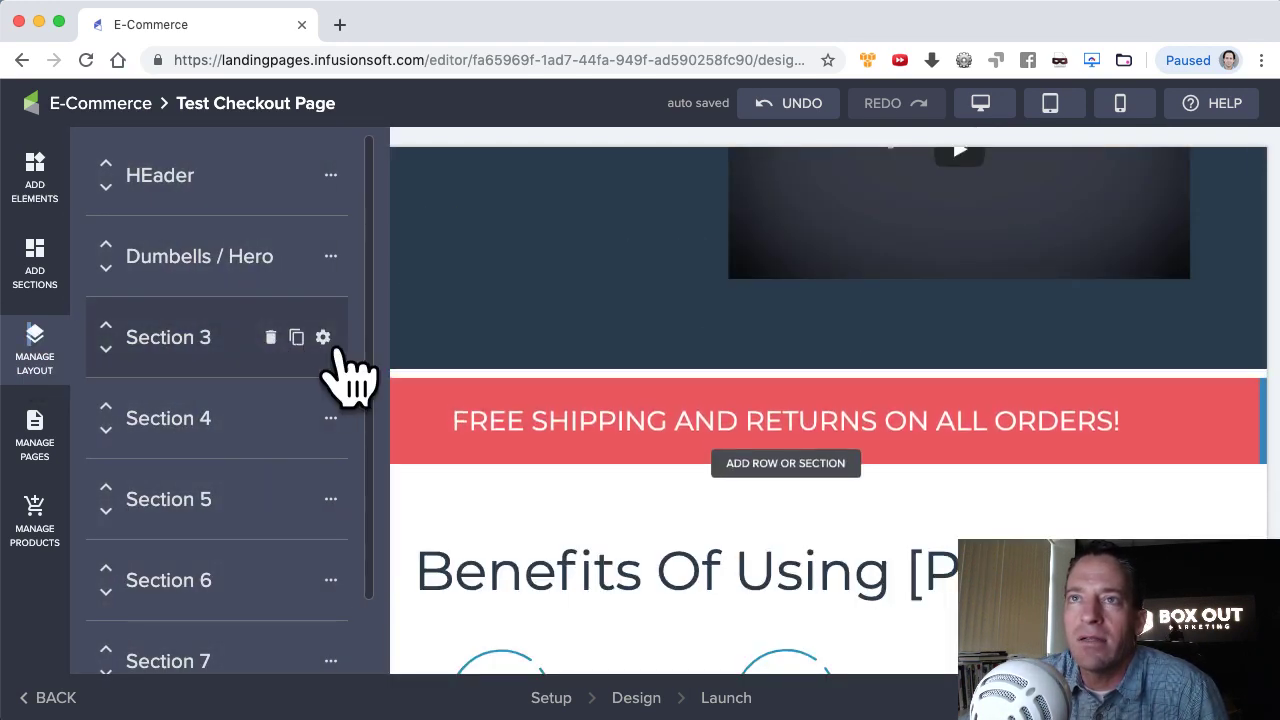
pyautogui.click(333, 343)
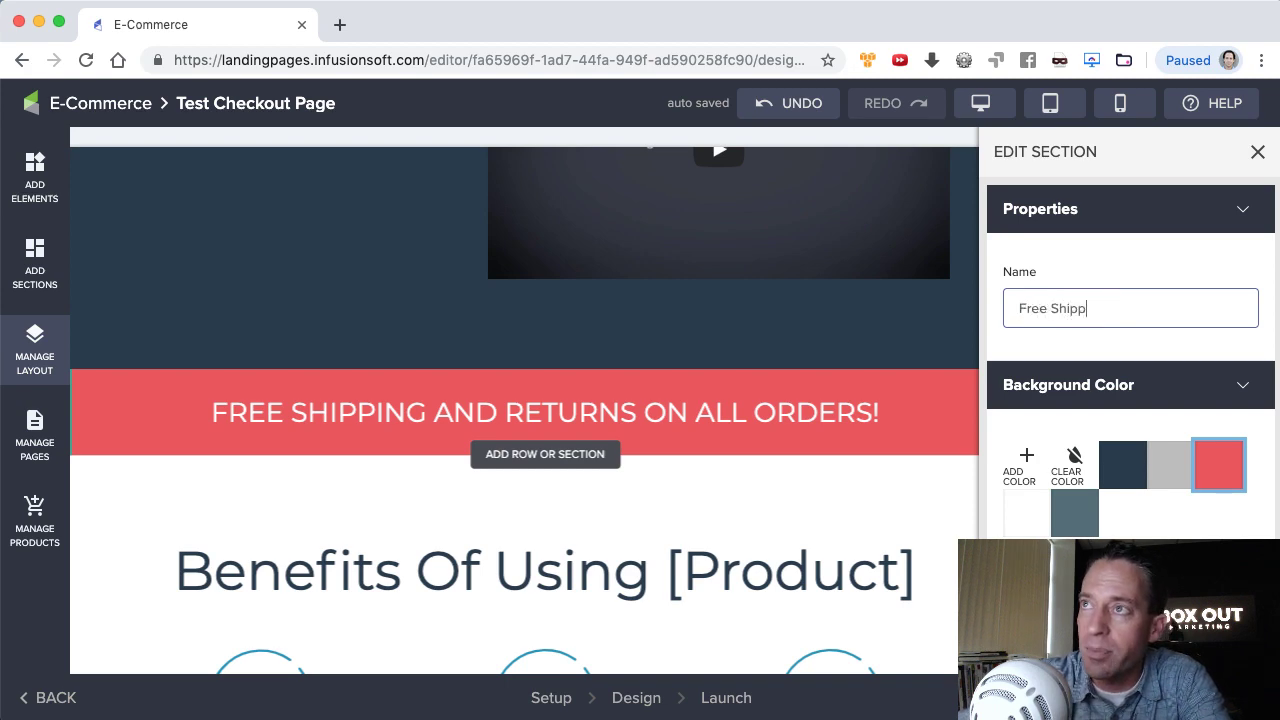
pyautogui.click(45, 352)
# Open the settings of the video element in the second column of the Dumbells / Hero section's row.
pyautogui.click(205, 262)
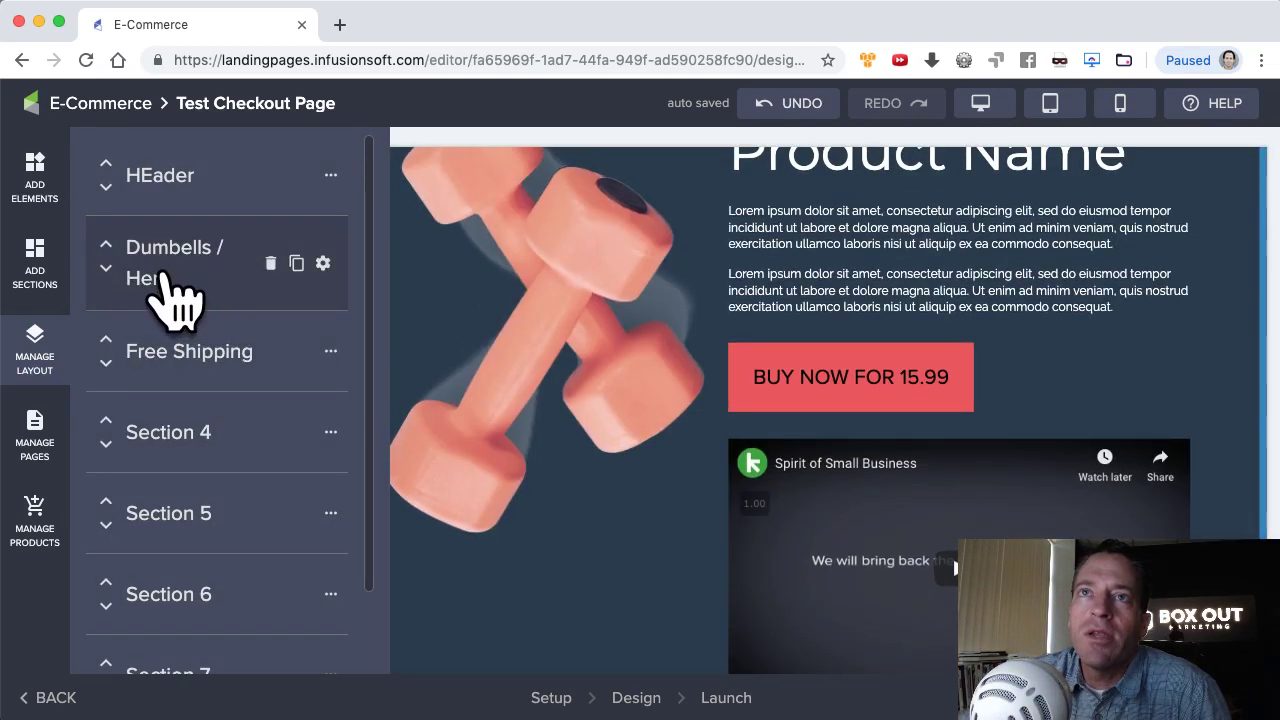
pyautogui.click(172, 285)
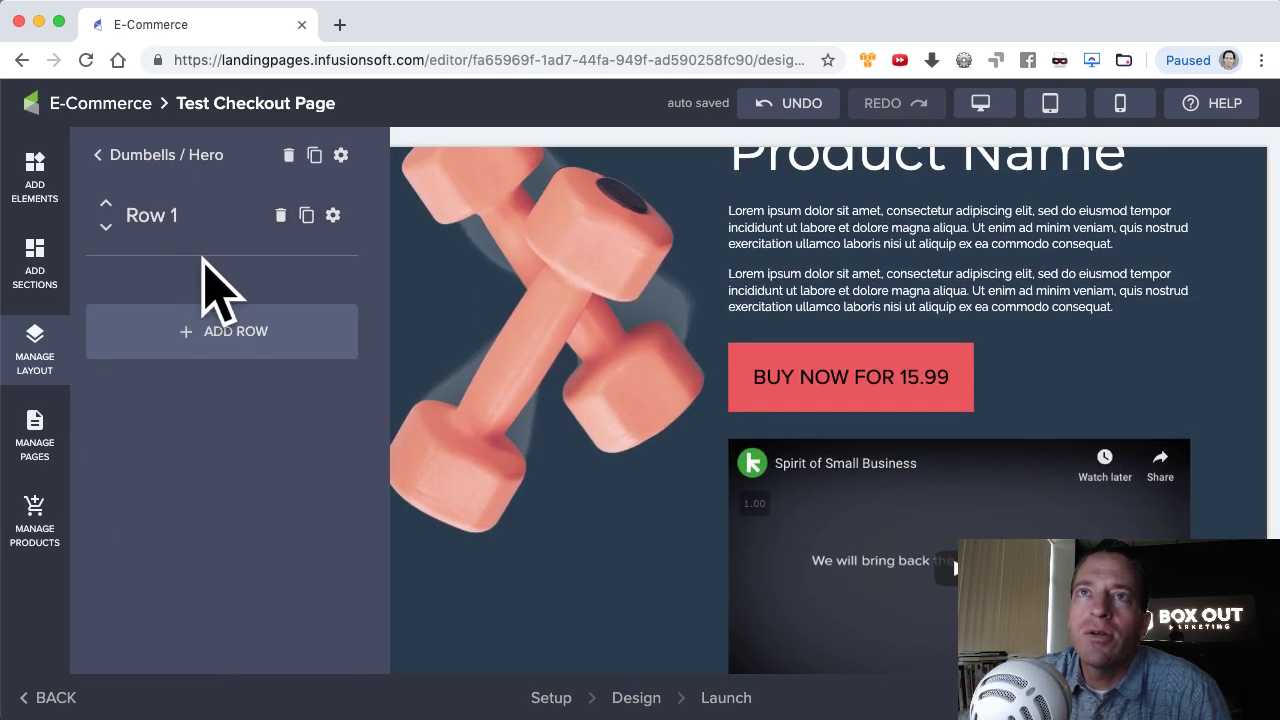
pyautogui.scroll(4, 686, 300)
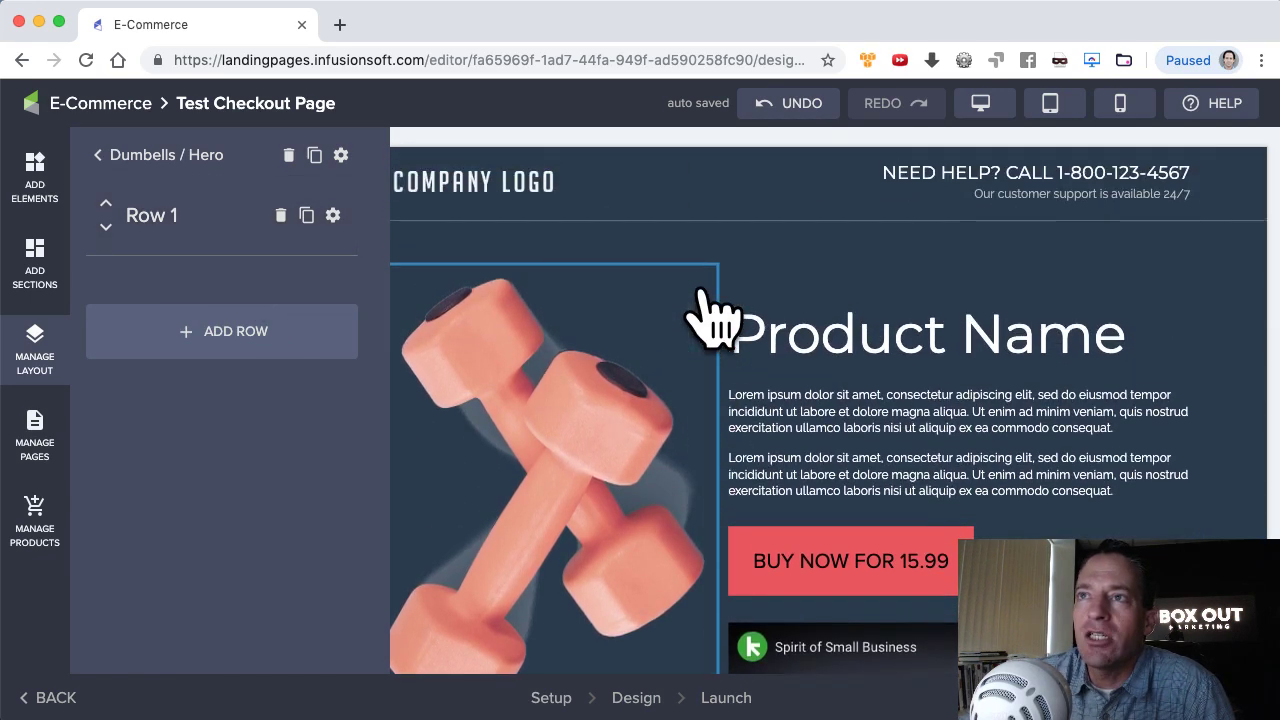
pyautogui.moveTo(129, 243)
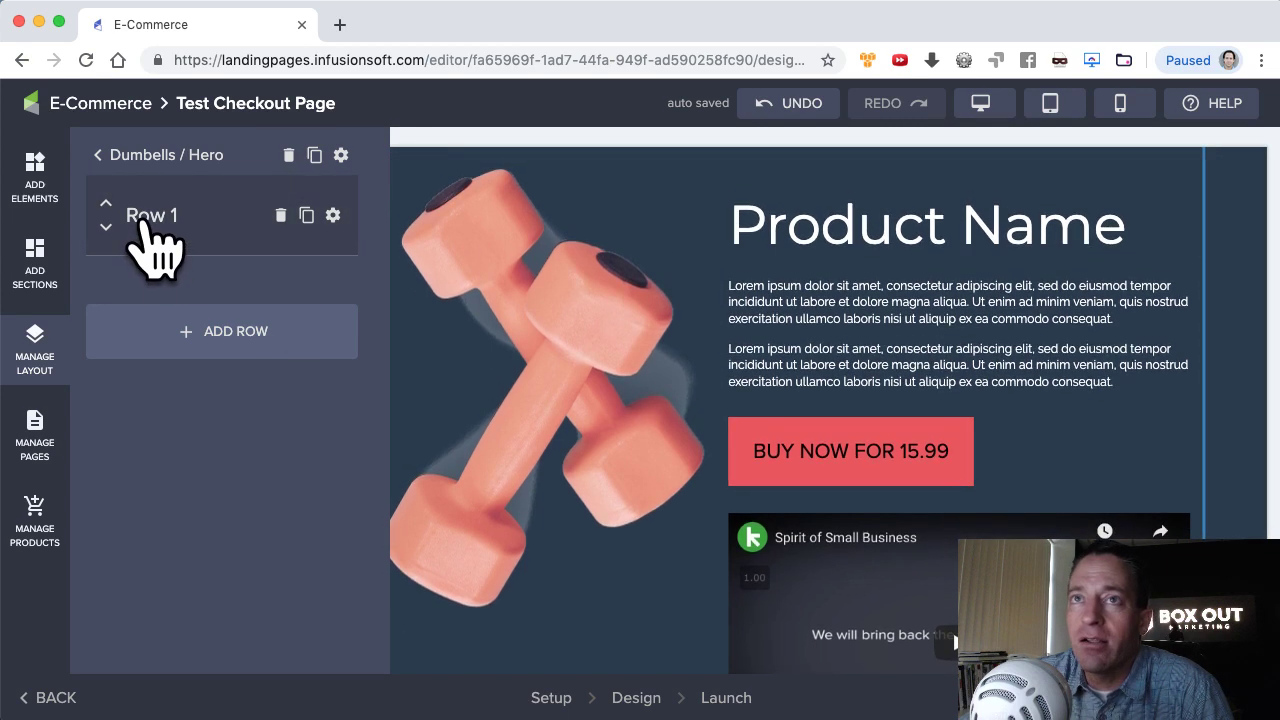
pyautogui.click(148, 225)
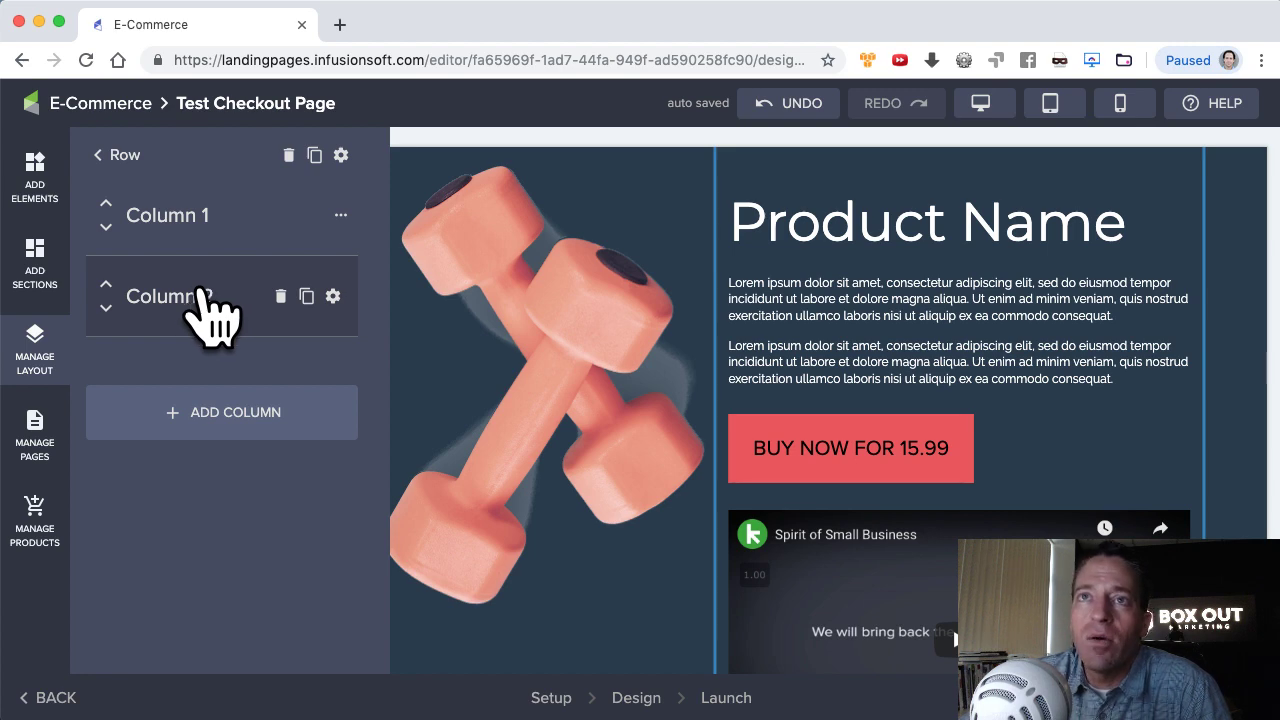
pyautogui.click(196, 300)
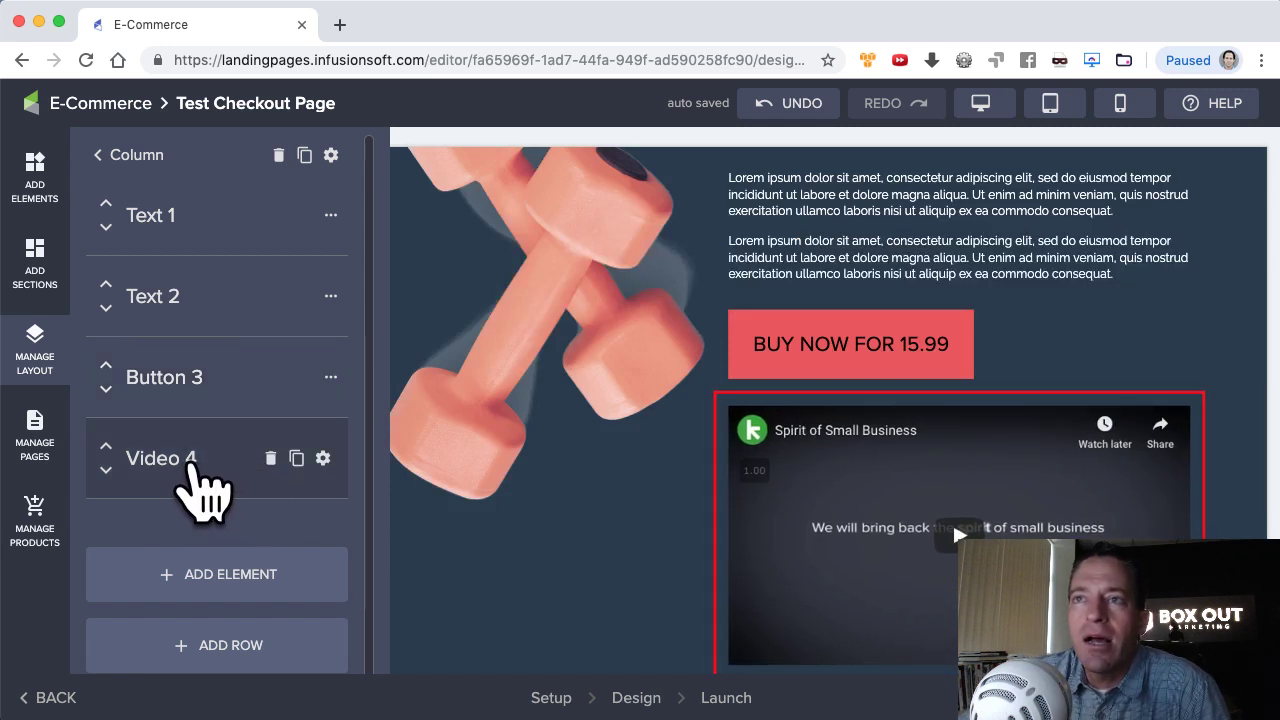
pyautogui.click(322, 458)
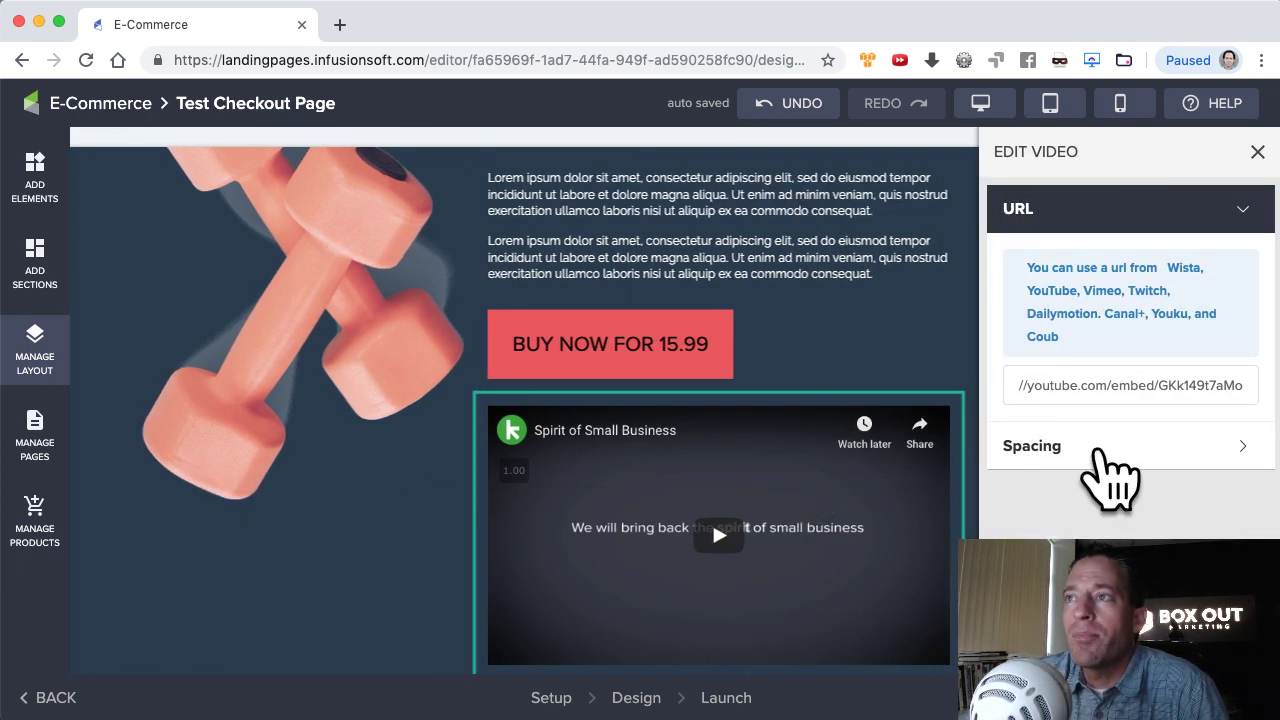
# Try vertical margins from SM to XL on the hero video, and remove its margin.
pyautogui.click(1118, 460)
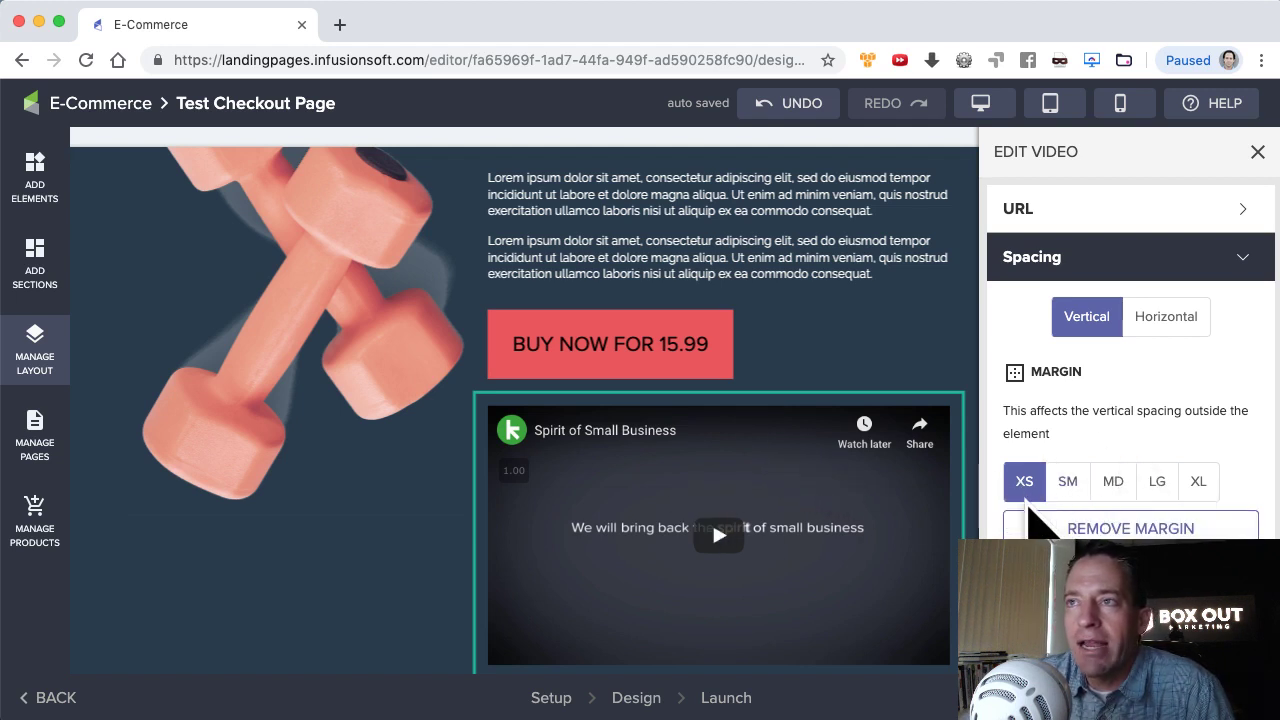
pyautogui.click(1068, 482)
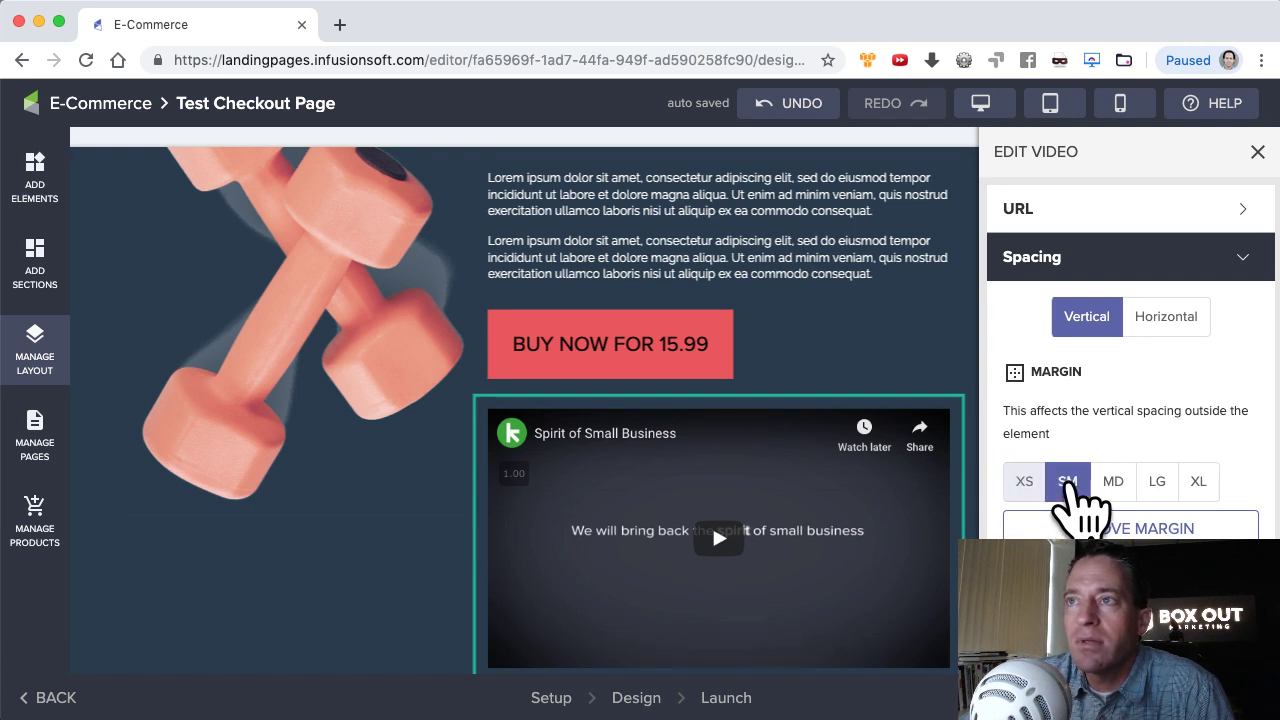
pyautogui.click(1113, 482)
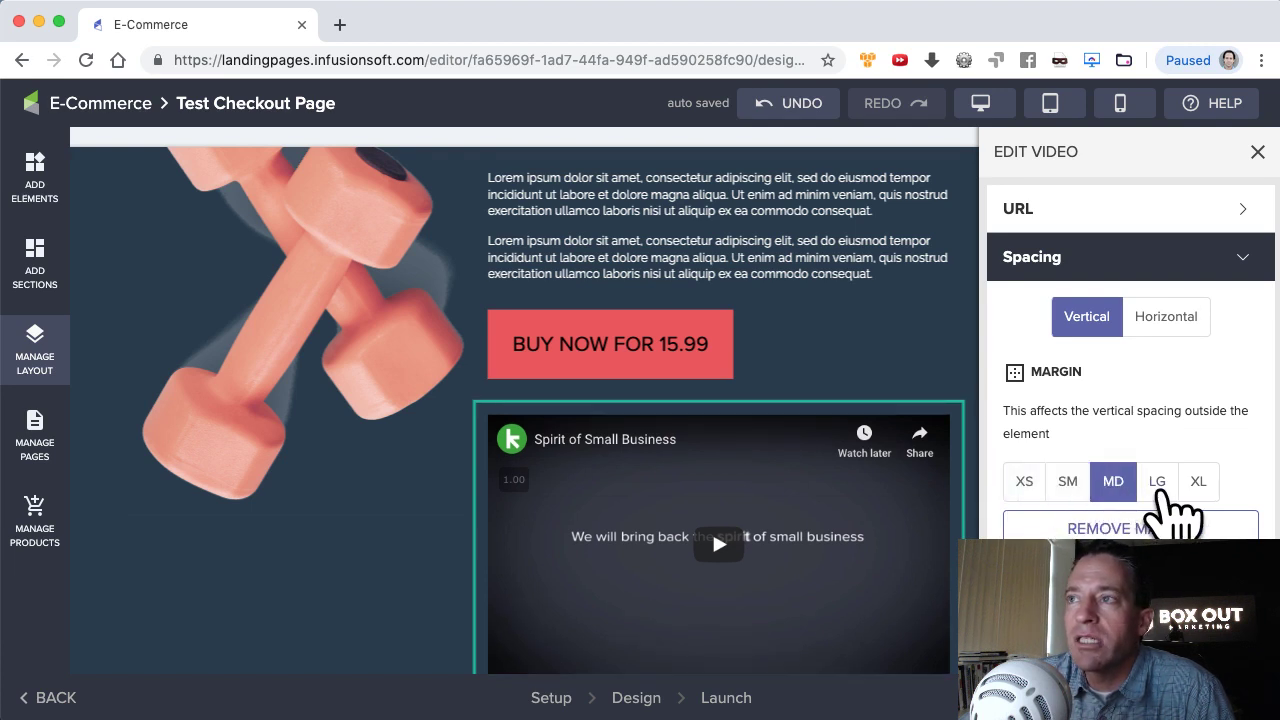
pyautogui.click(1158, 482)
pyautogui.click(1198, 482)
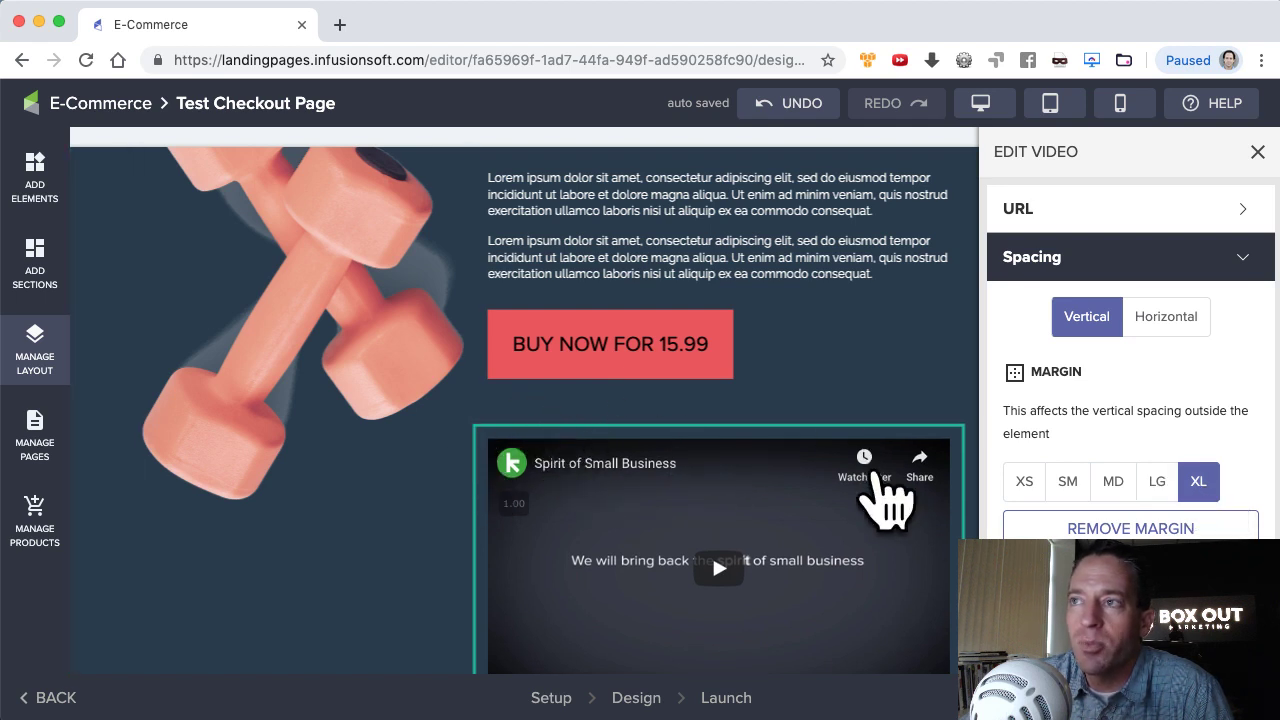
pyautogui.click(1117, 528)
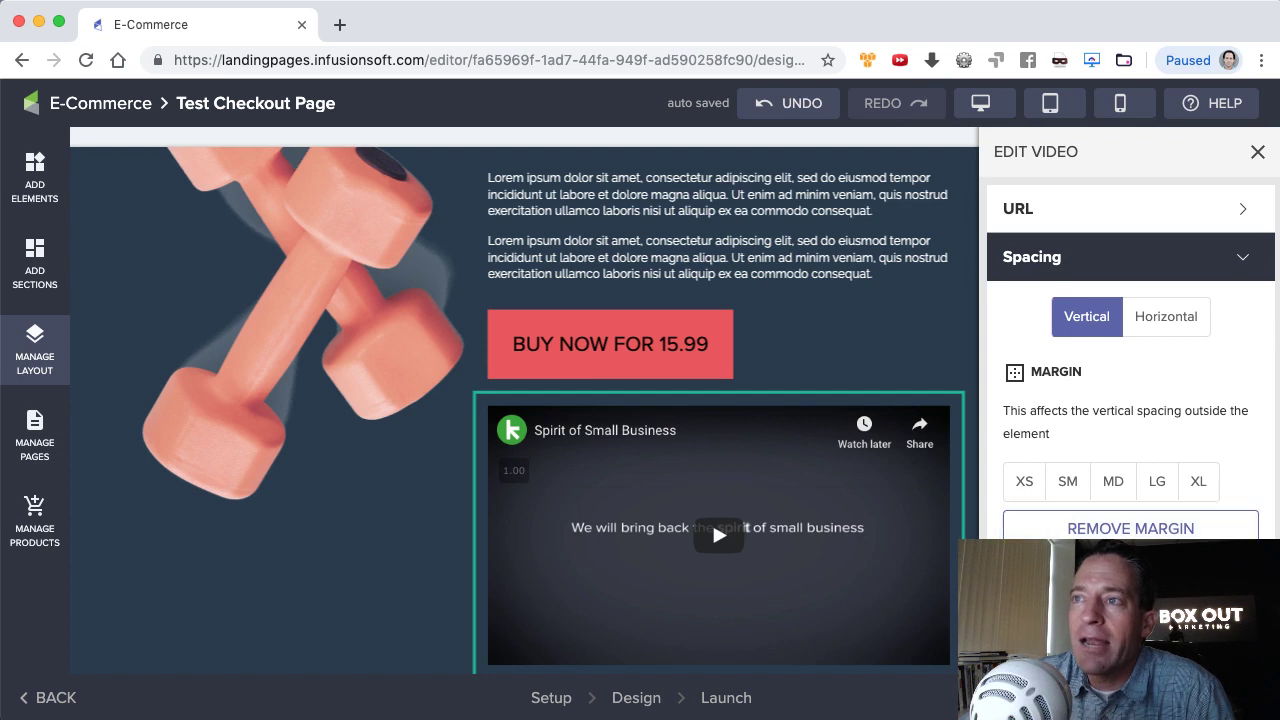
# Try the vertical padding sizes from XS upward on the hero video and set its padding to XL.
pyautogui.scroll(-3, 1130, 360)
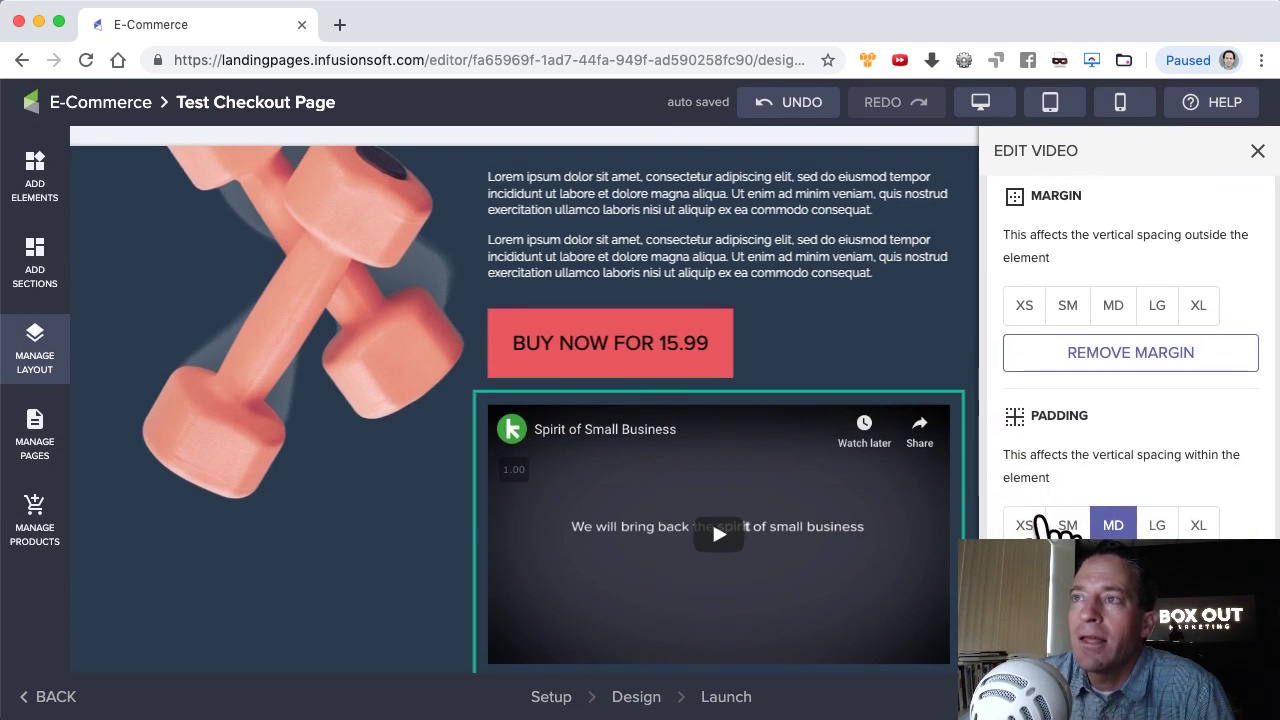
pyautogui.click(1024, 527)
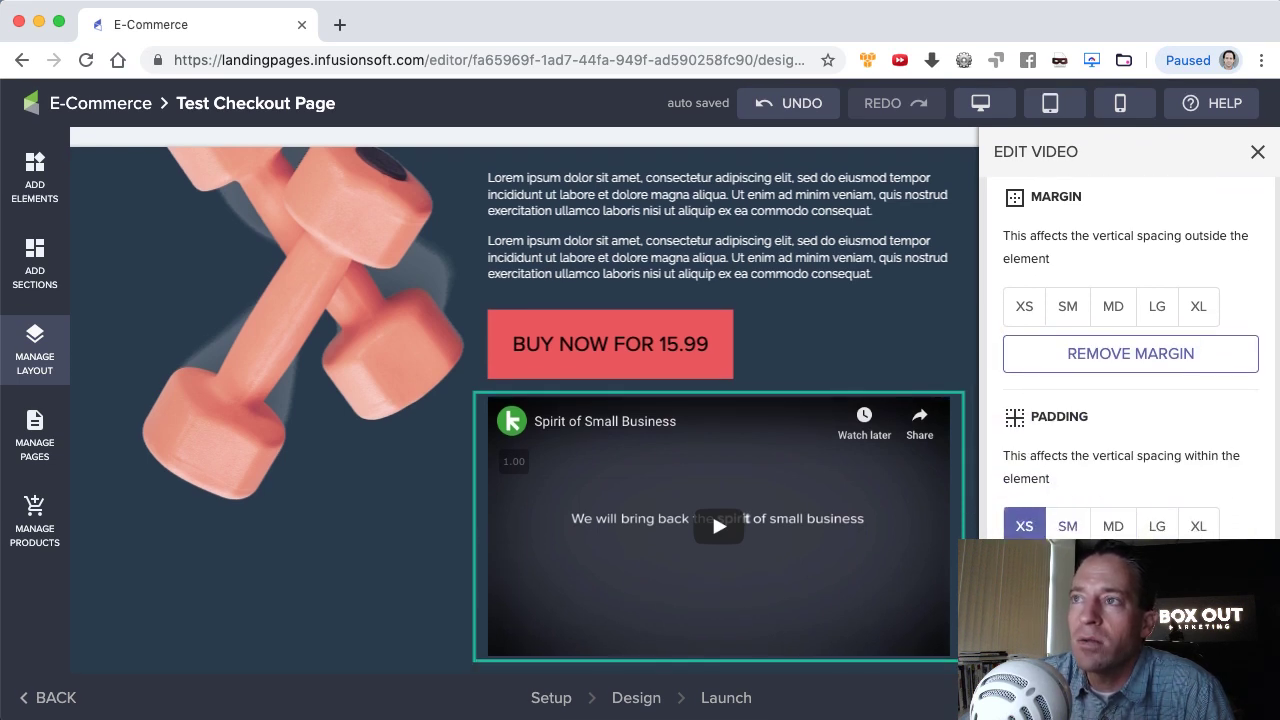
pyautogui.click(1067, 527)
pyautogui.click(1120, 527)
pyautogui.click(1157, 527)
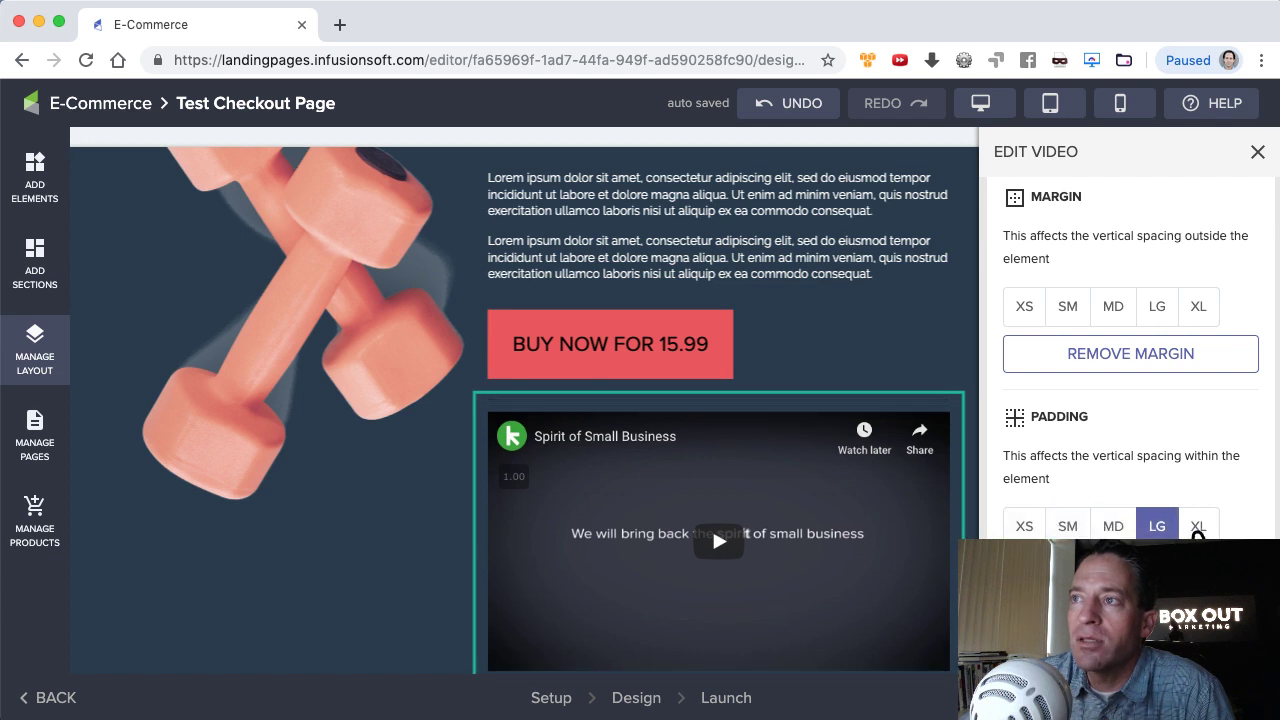
pyautogui.click(1198, 530)
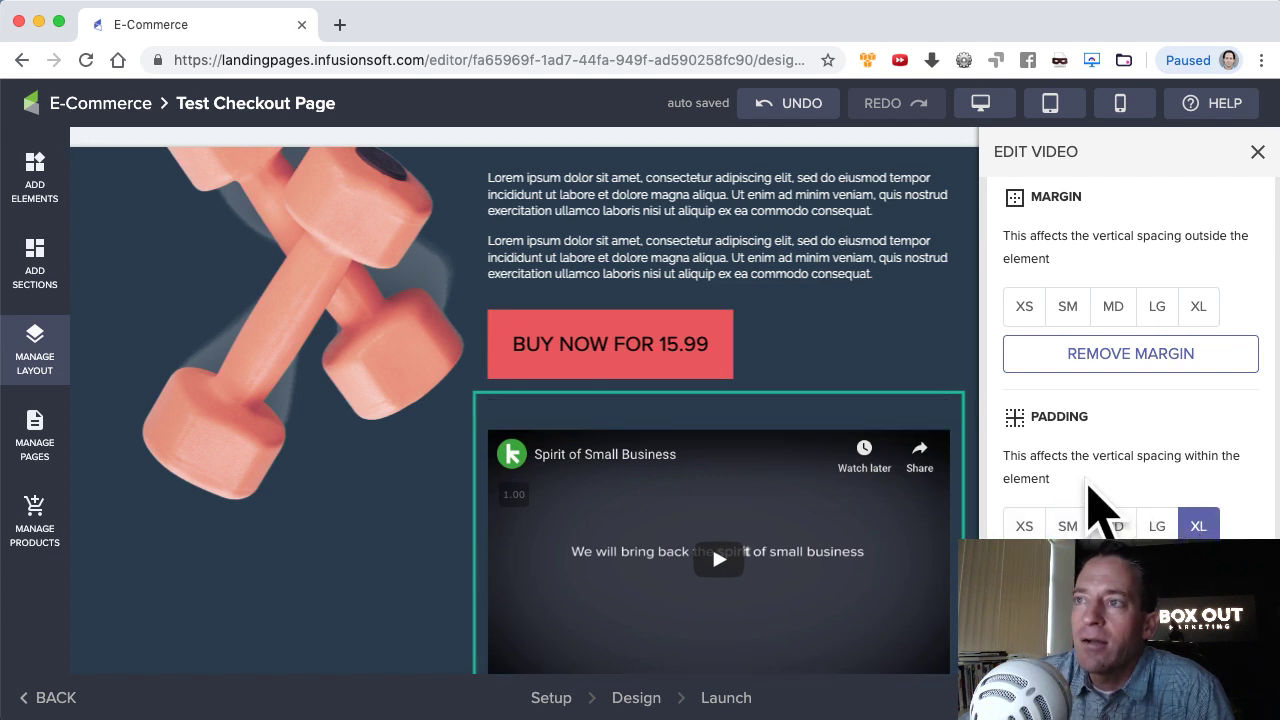
pyautogui.scroll(3, 1060, 330)
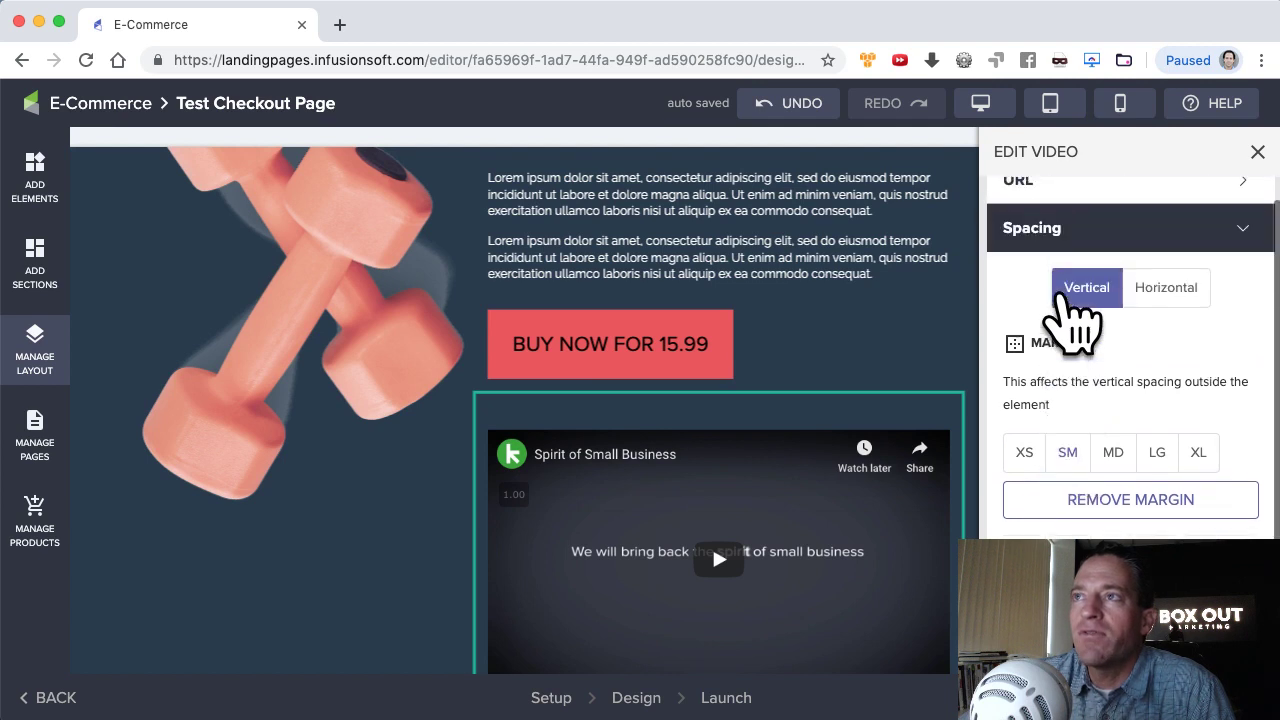
pyautogui.scroll(-3, 1185, 520)
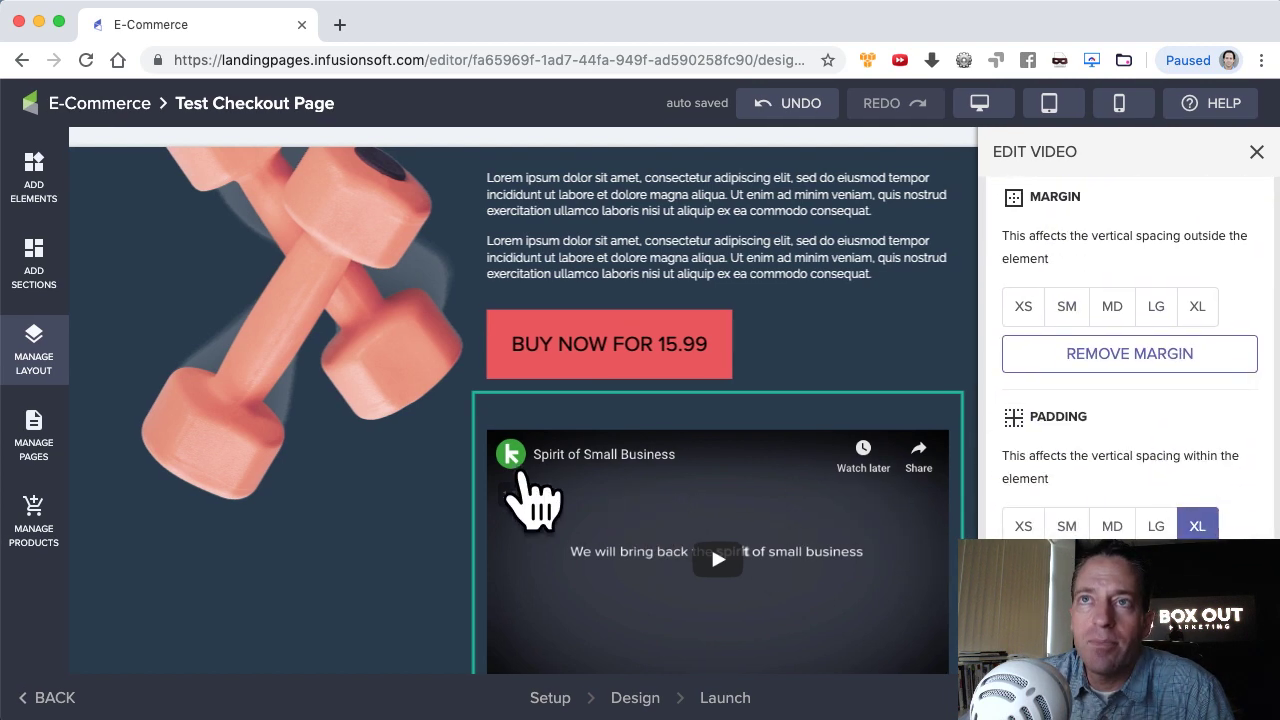
# Set the mobile size of the hero row's first column, which holds the dumbbell image, to 6.
pyautogui.click(36, 345)
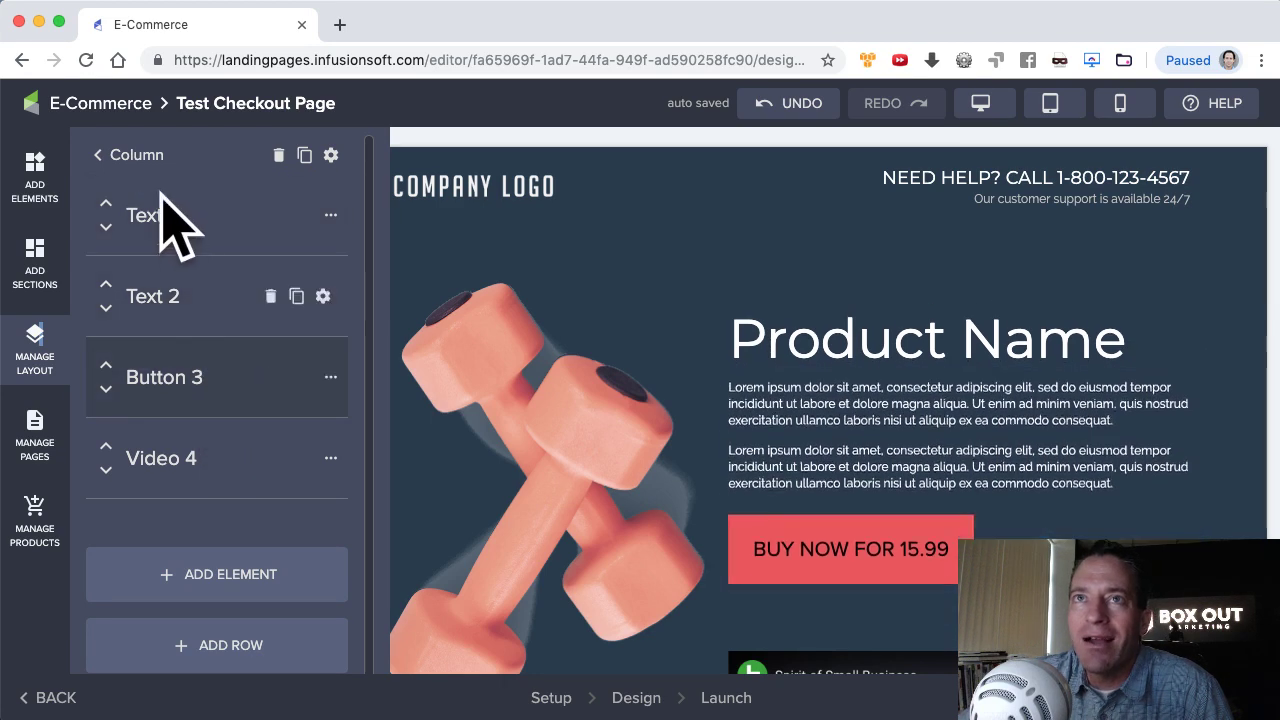
pyautogui.click(124, 160)
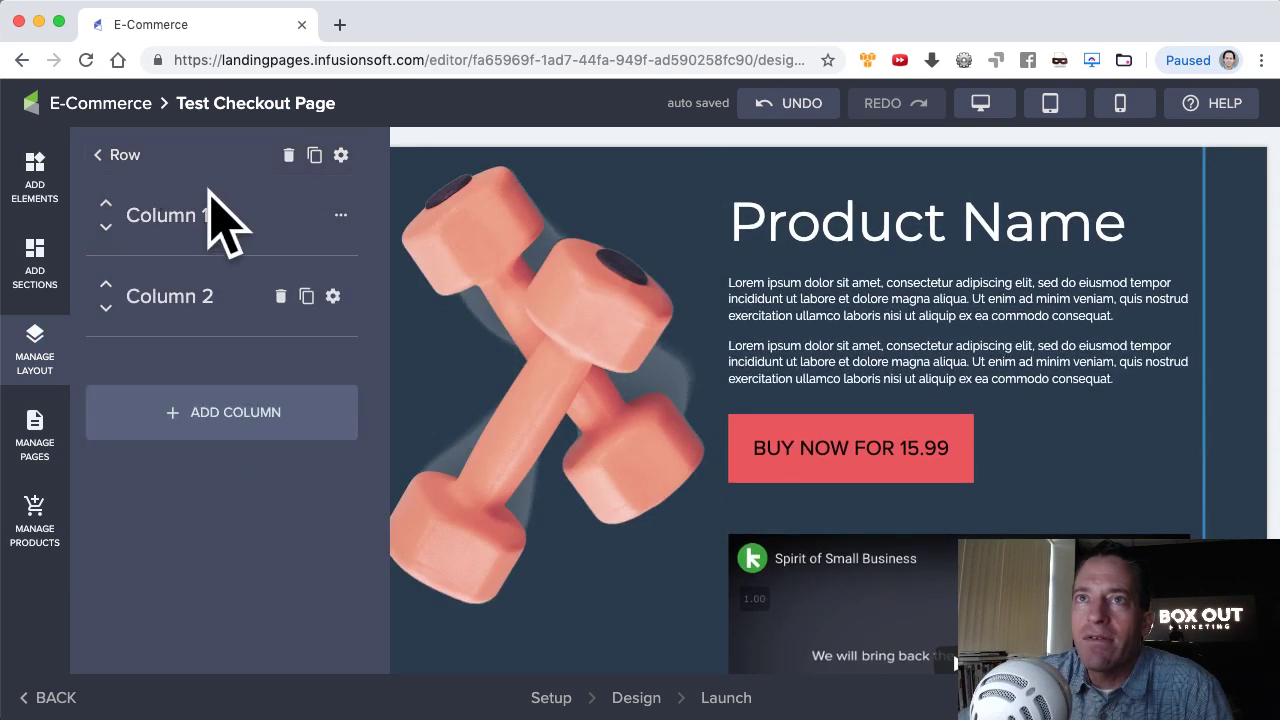
pyautogui.click(333, 215)
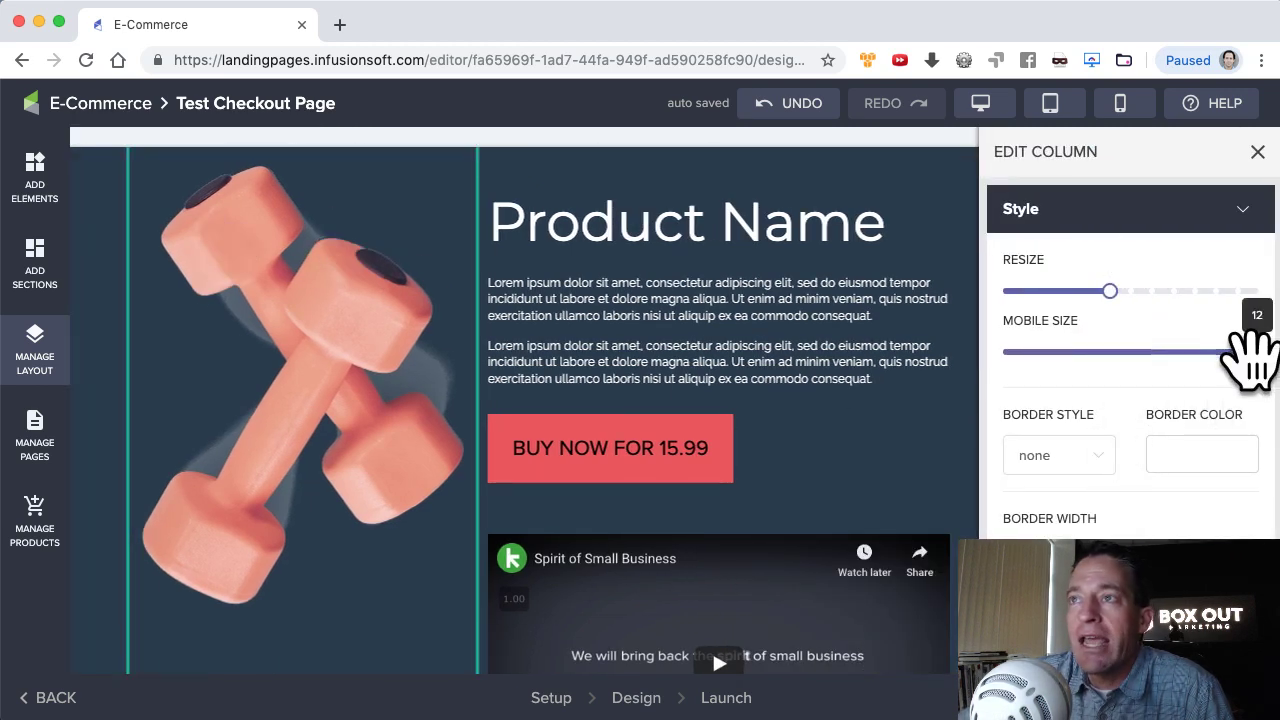
pyautogui.moveTo(1220, 355); pyautogui.dragTo(1128, 355)
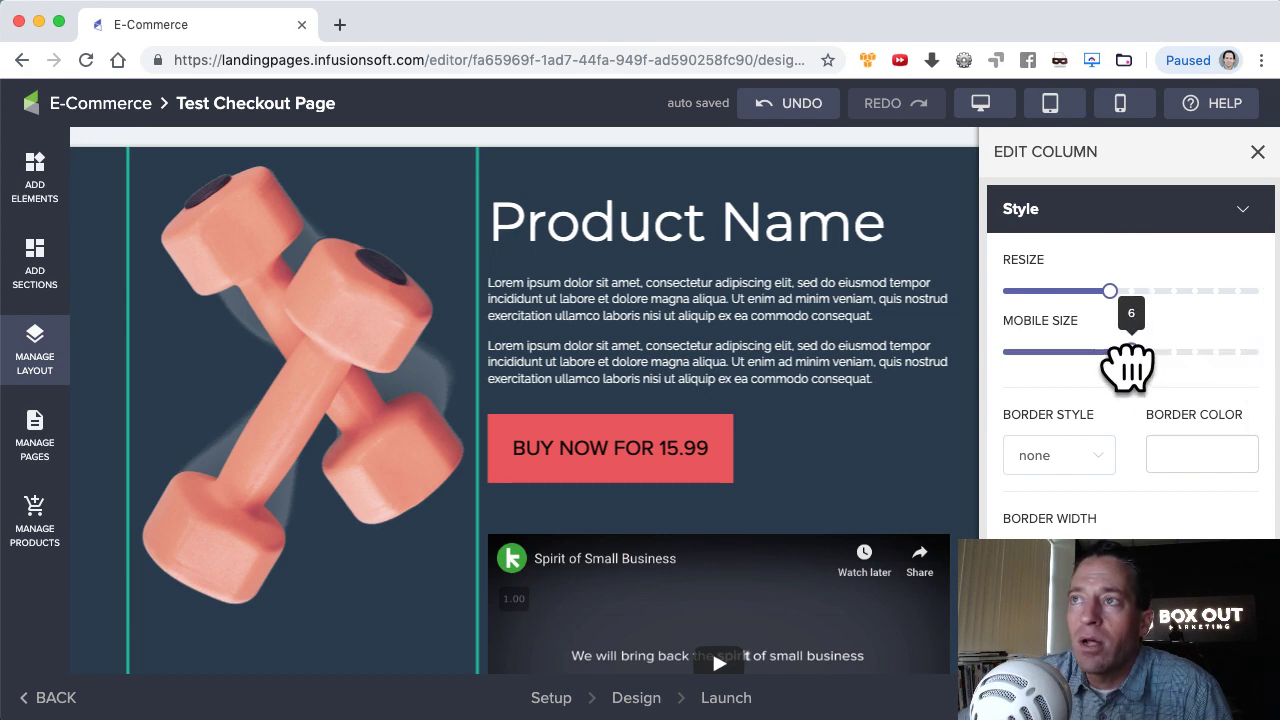
# Check the hero section in the phone layout and increase the dumbbell image column's mobile size to nearly full width.
pyautogui.click(1118, 110)
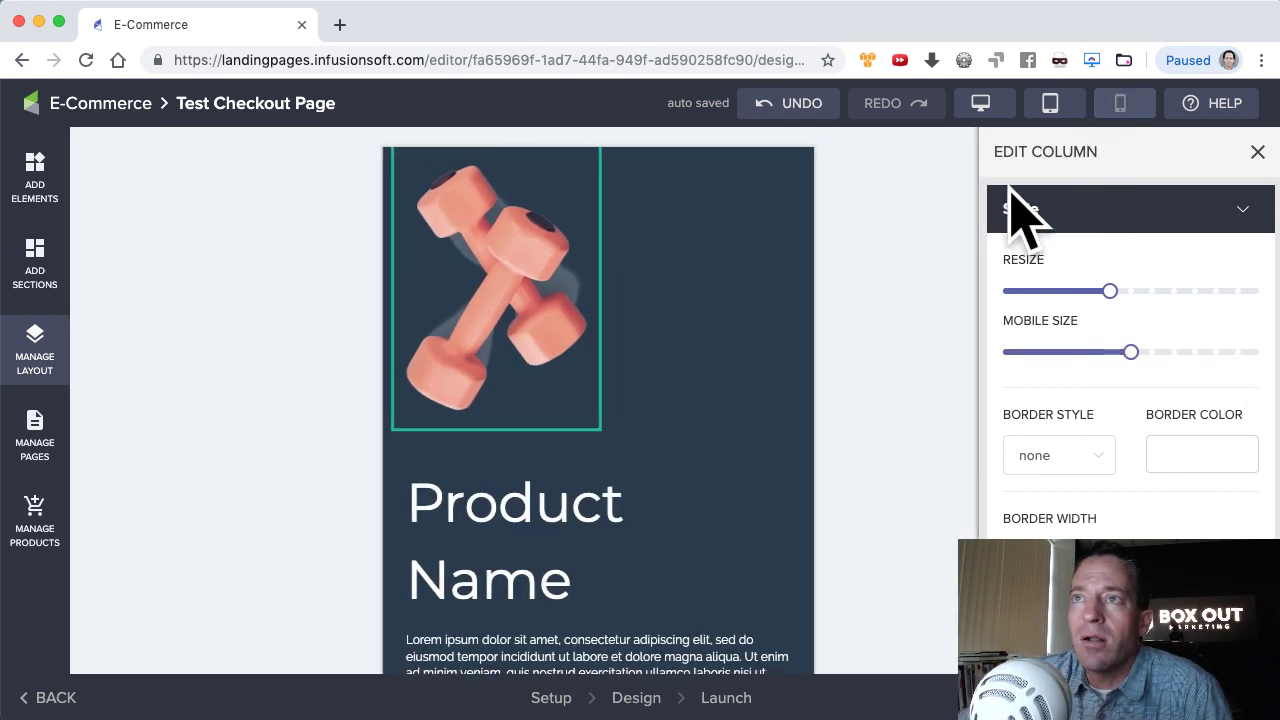
pyautogui.scroll(-5, 690, 430)
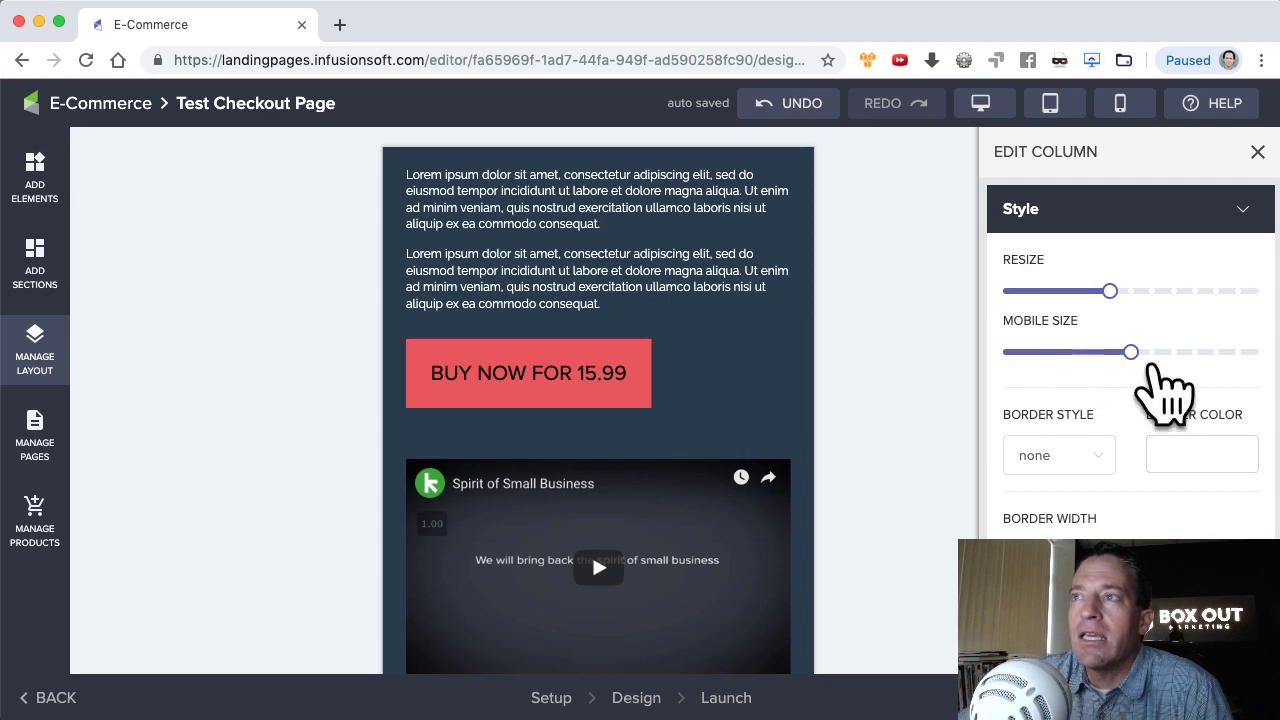
pyautogui.moveTo(1132, 352); pyautogui.dragTo(1245, 366)
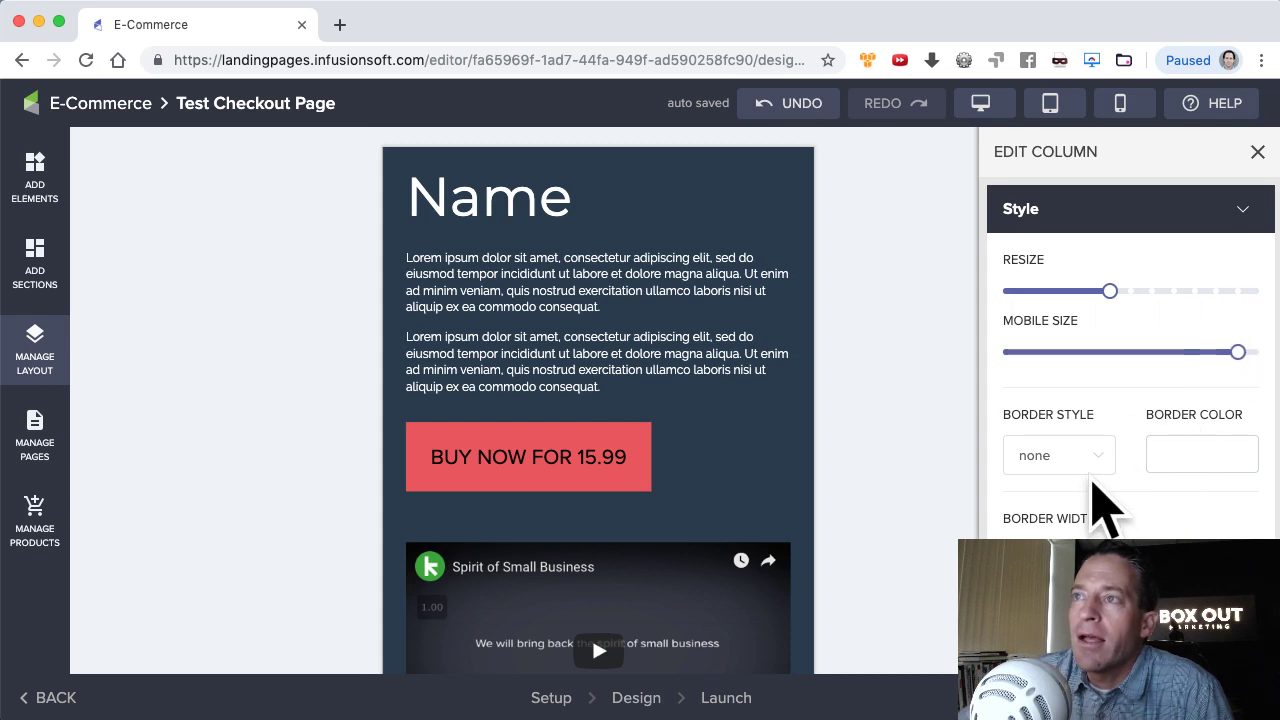
# Look through the dumbbell image column's border, background, spacing and visibility settings and close the column settings.
pyautogui.scroll(-3, 1100, 480)
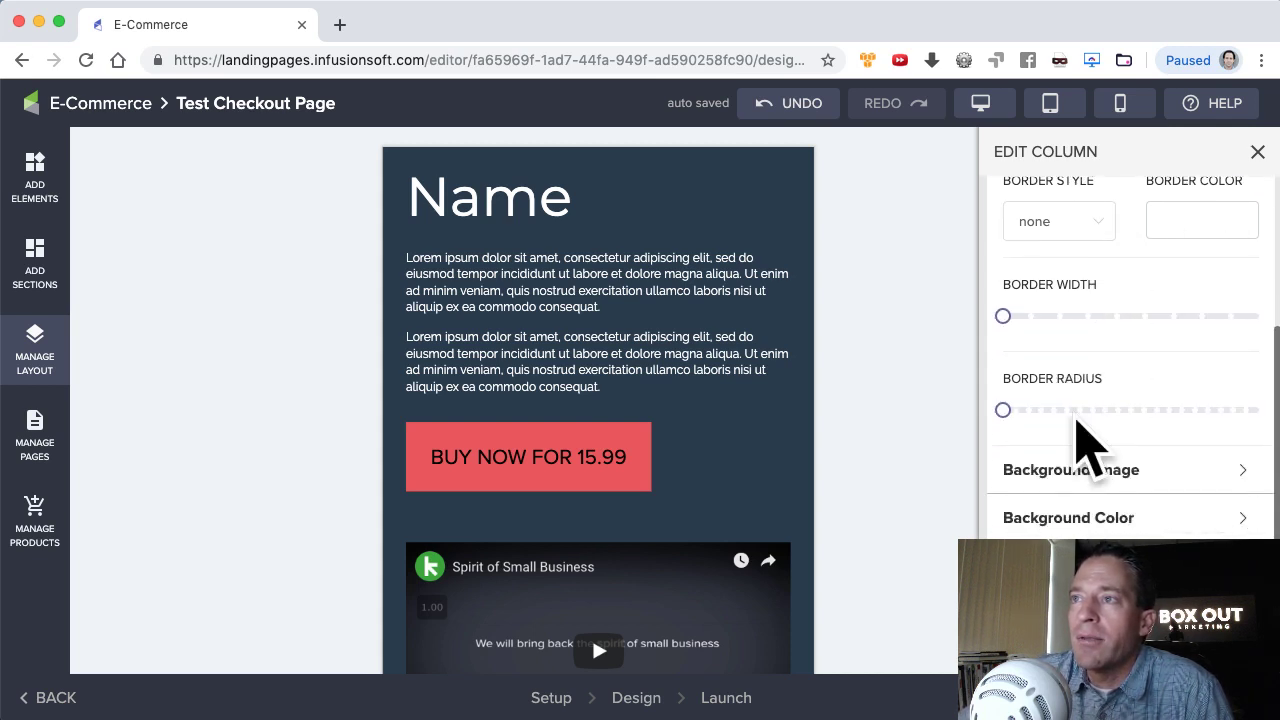
pyautogui.scroll(-2, 1128, 470)
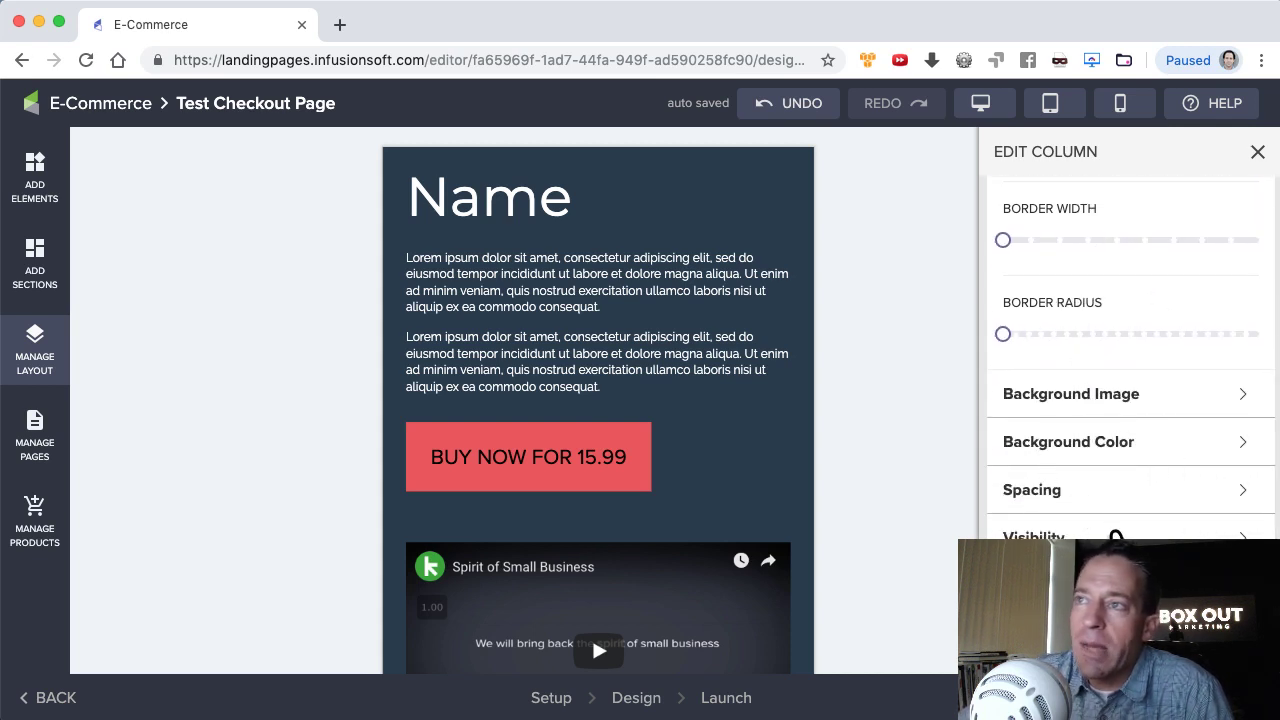
pyautogui.scroll(5, 1128, 357)
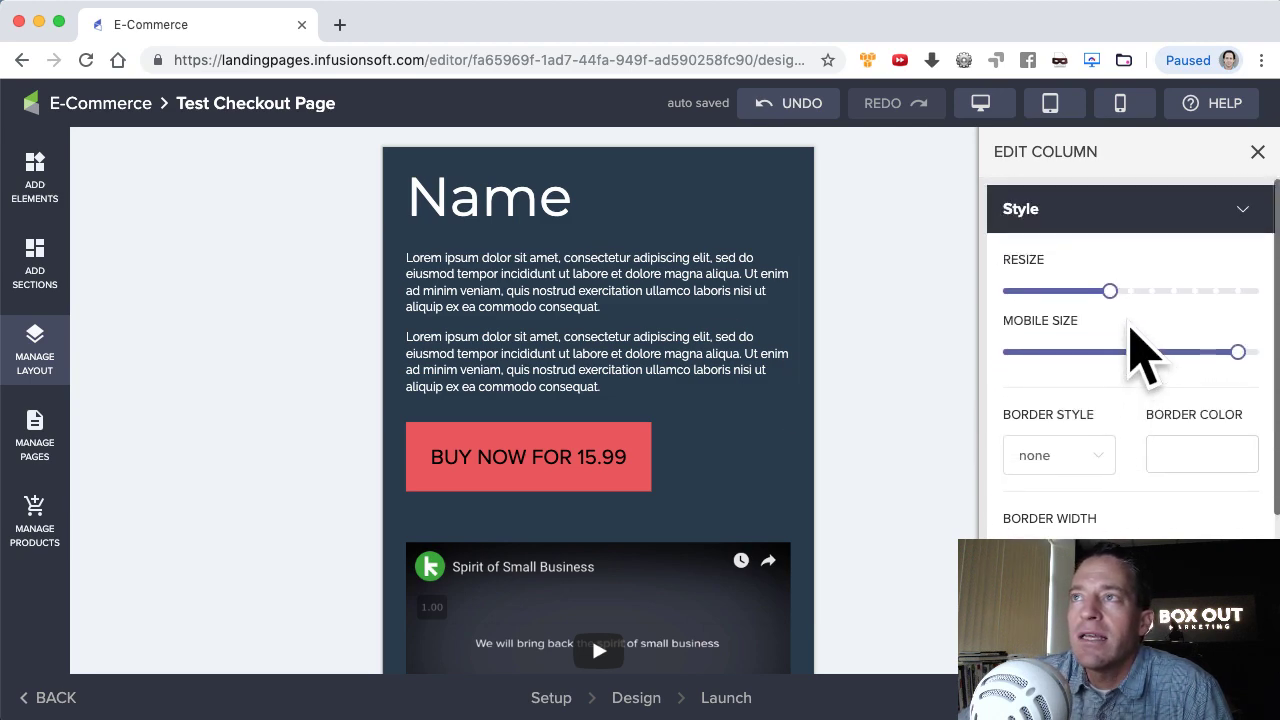
pyautogui.click(1257, 153)
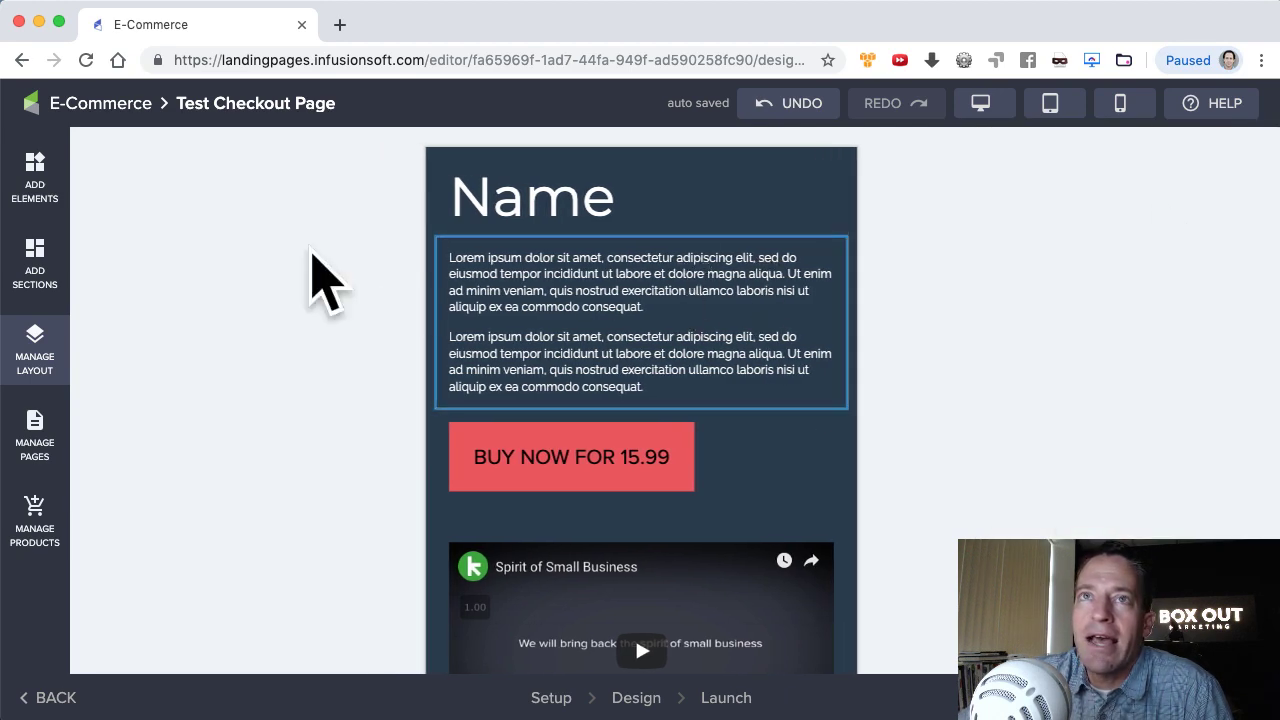
# Show the hero row's column list and examine how the image and product text columns stack in the phone layout.
pyautogui.click(63, 365)
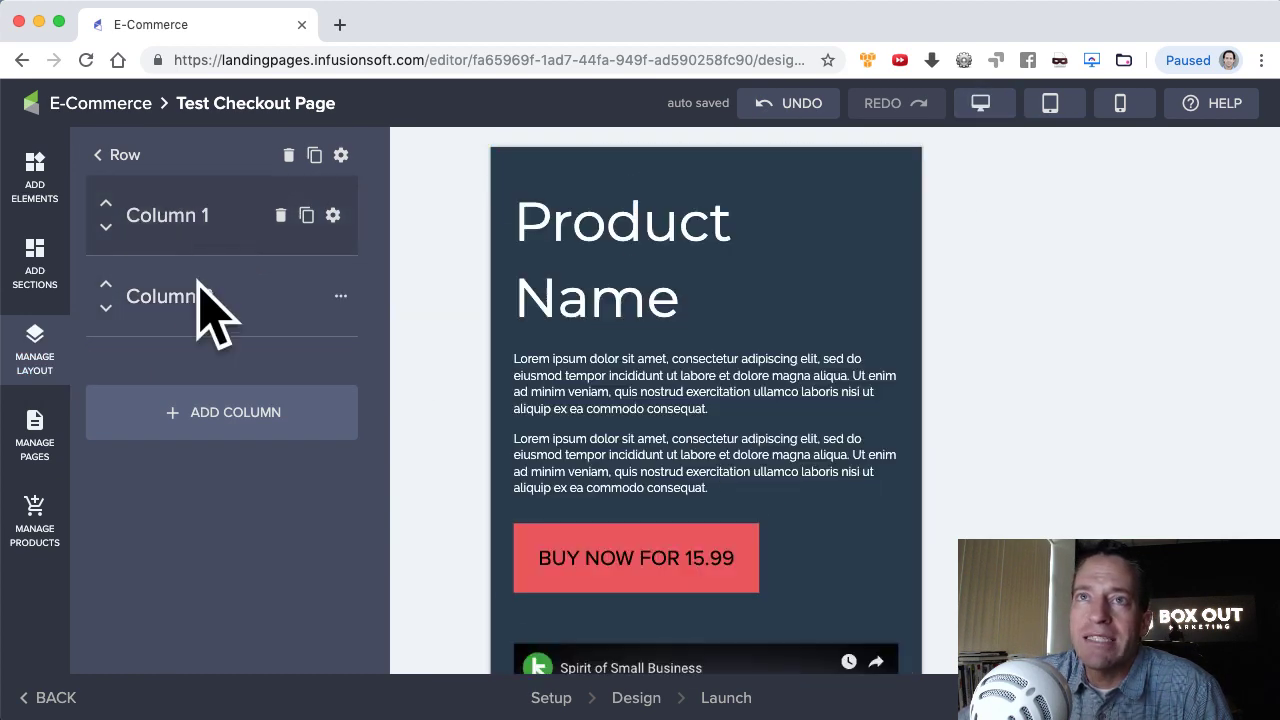
pyautogui.scroll(-6, 768, 470)
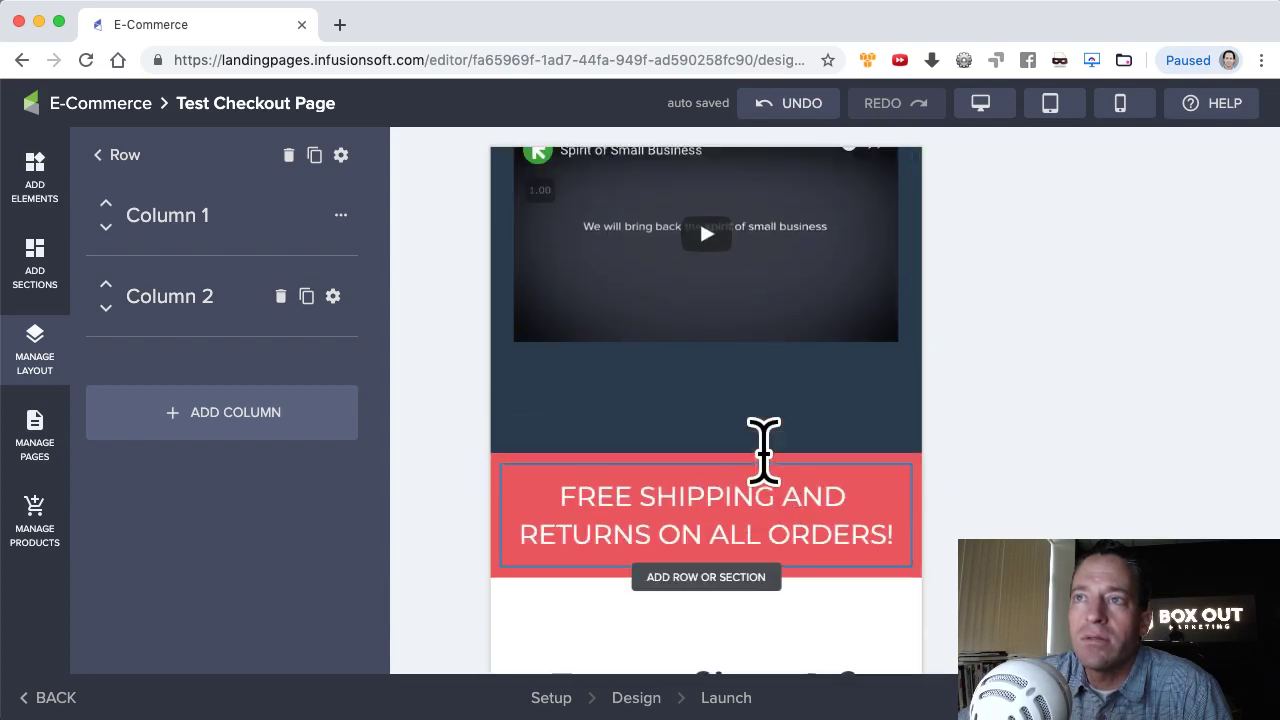
pyautogui.scroll(10, 765, 450)
pyautogui.scroll(4, 775, 485)
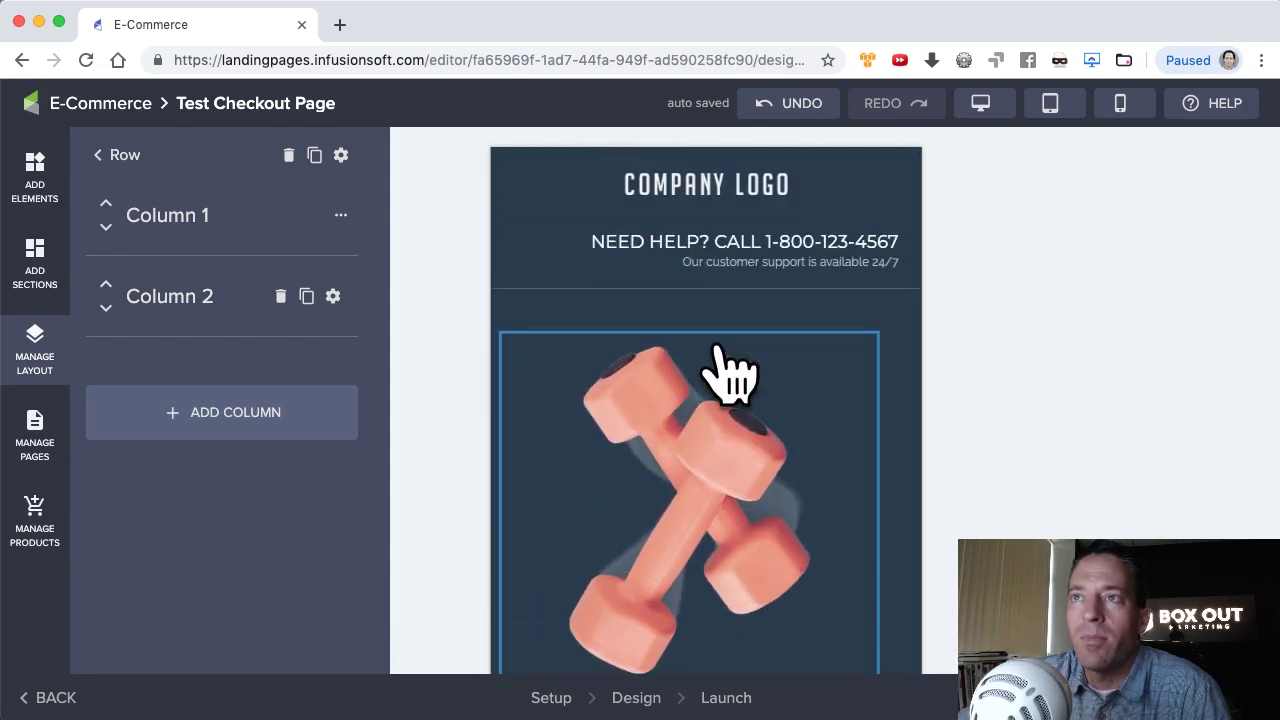
pyautogui.scroll(-5, 753, 515)
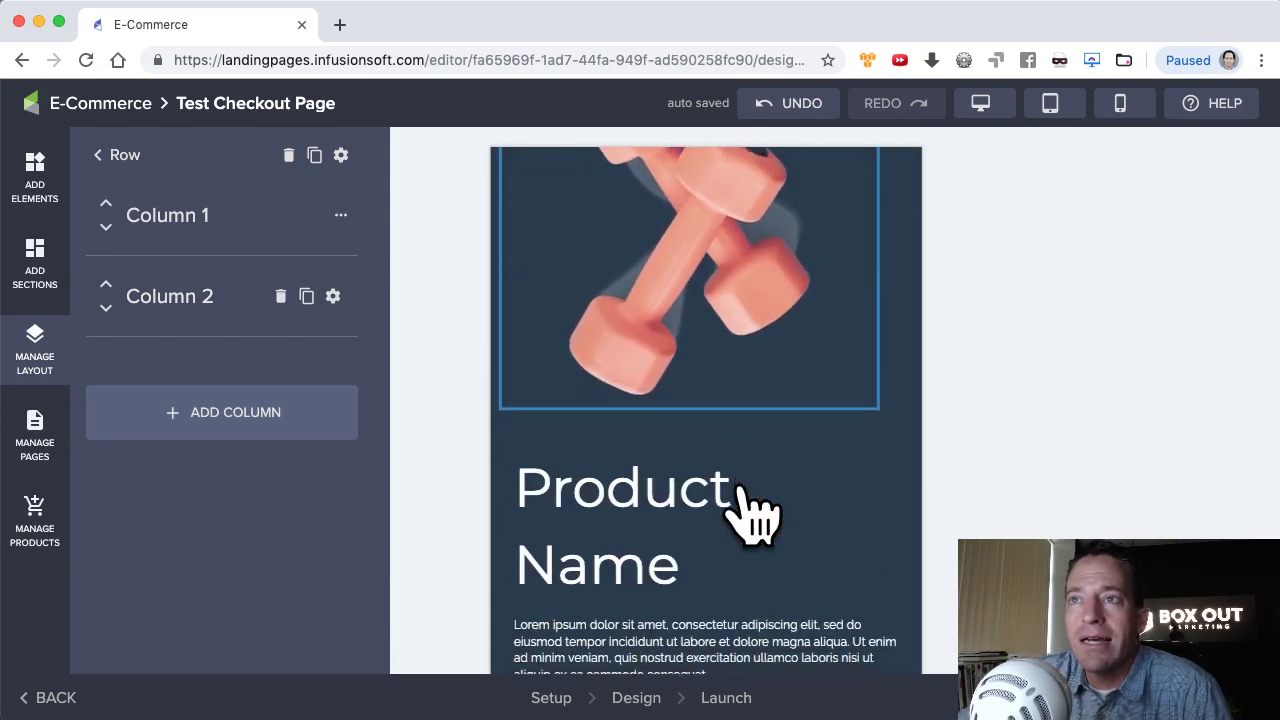
pyautogui.scroll(4, 528, 388)
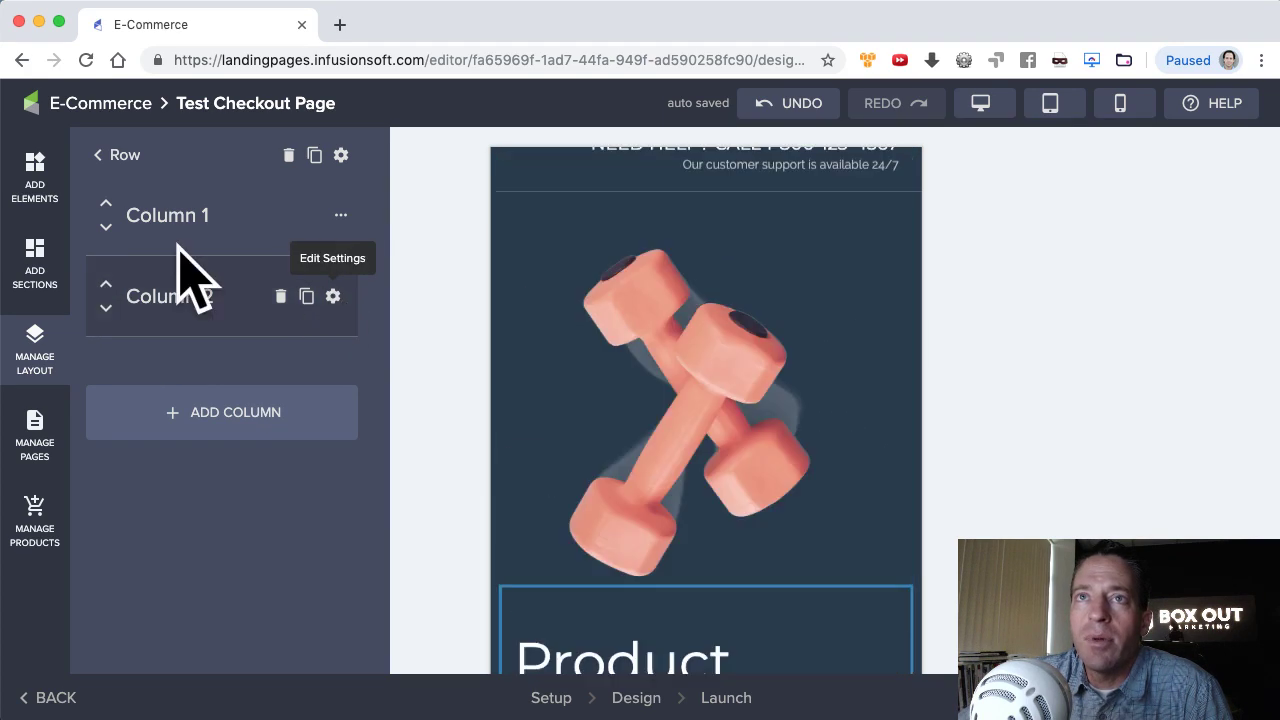
pyautogui.scroll(-4, 809, 349)
pyautogui.scroll(2, 797, 314)
pyautogui.scroll(-2, 631, 362)
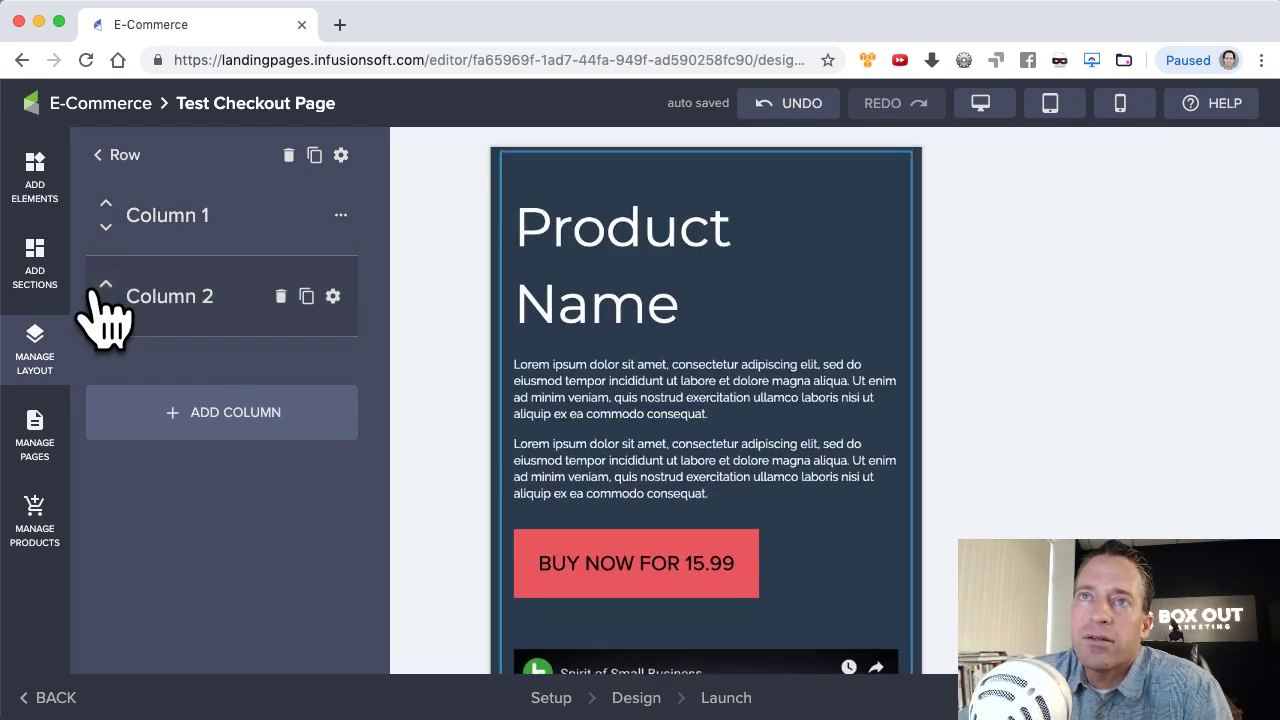
# Move the hero row's second column, holding the product text, button and video, ahead of the dumbbell image column.
pyautogui.moveTo(165, 290); pyautogui.dragTo(165, 236)
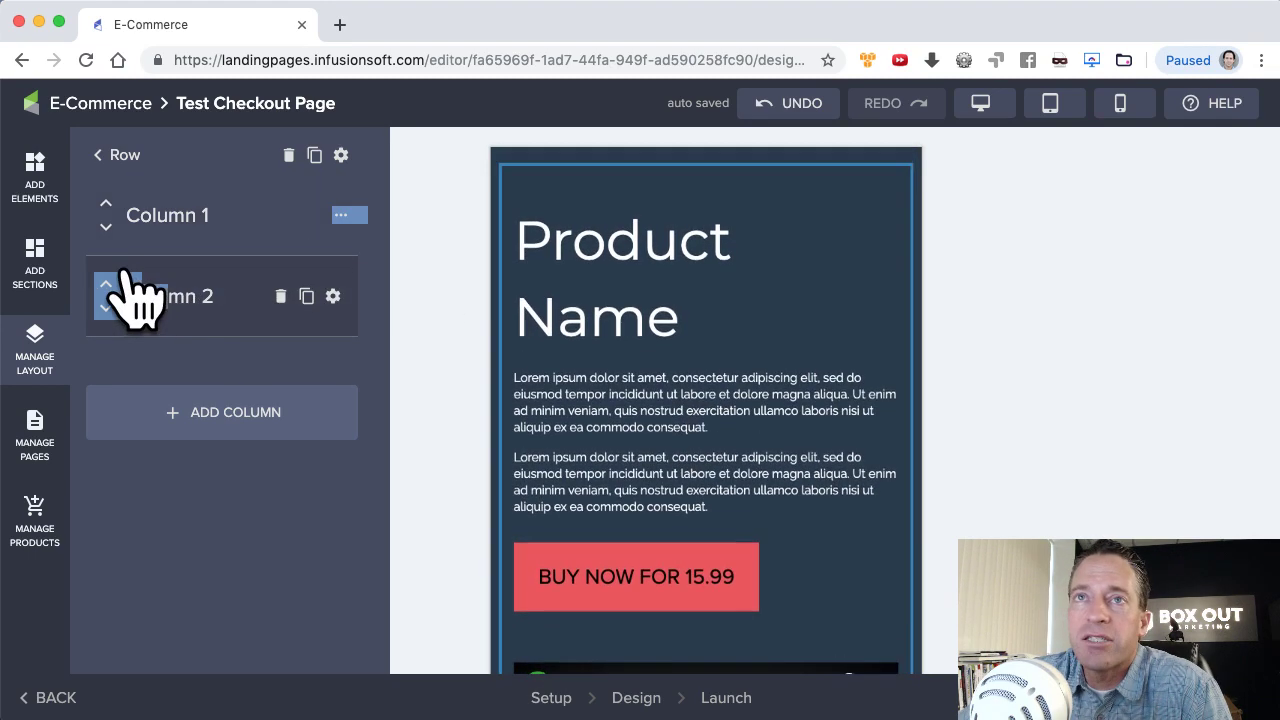
pyautogui.scroll(6, 786, 271)
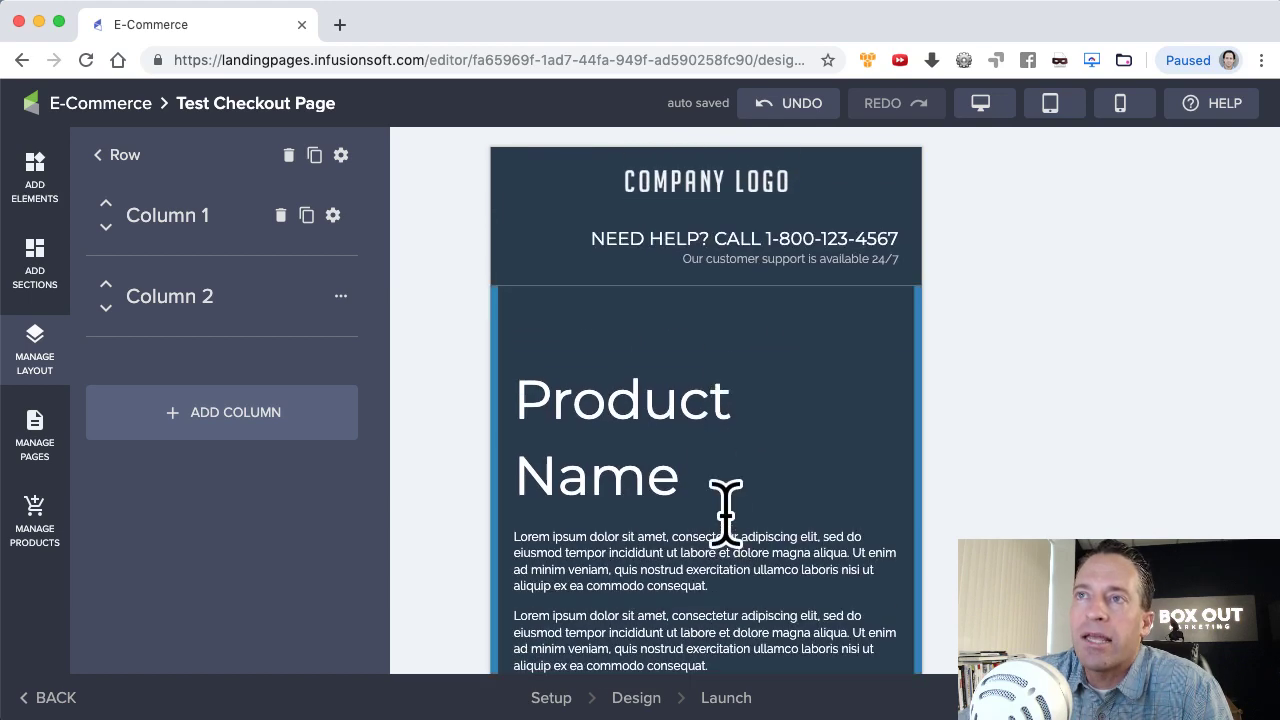
pyautogui.scroll(-5, 726, 508)
pyautogui.scroll(-3, 712, 545)
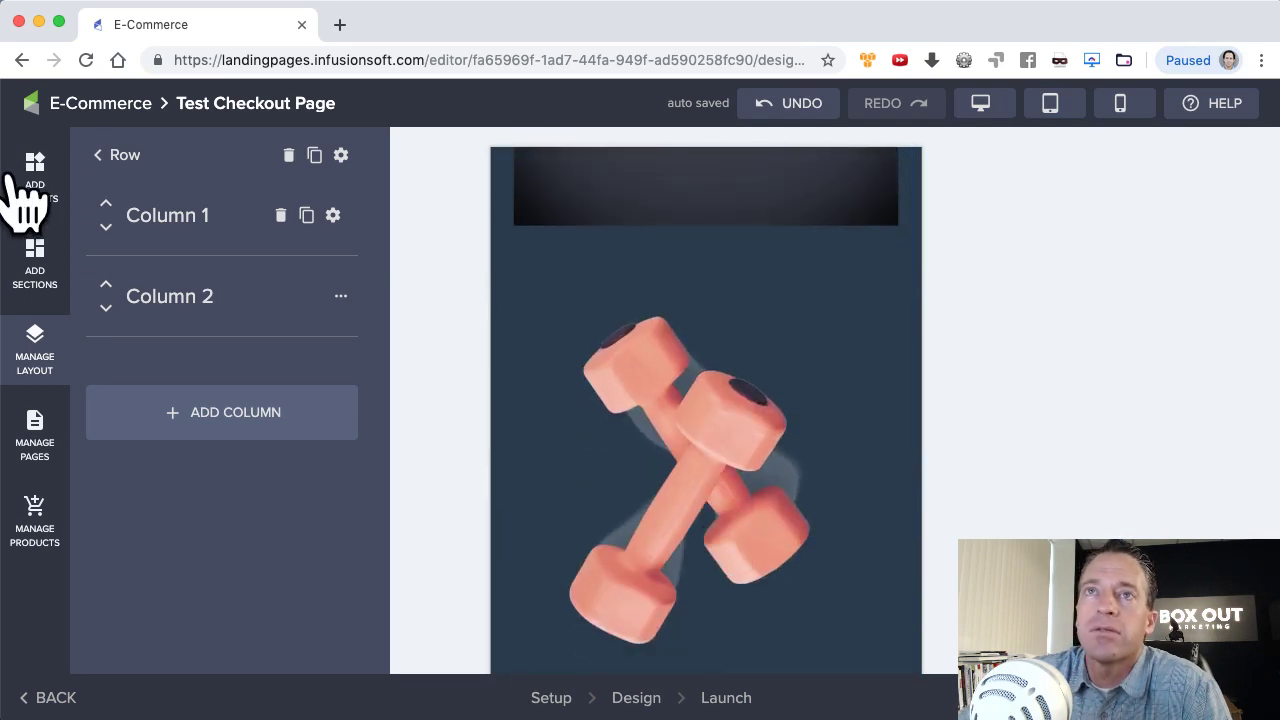
# Return to the Dumbells / Hero section's row list and check the hero's column order in the desktop layout.
pyautogui.click(118, 155)
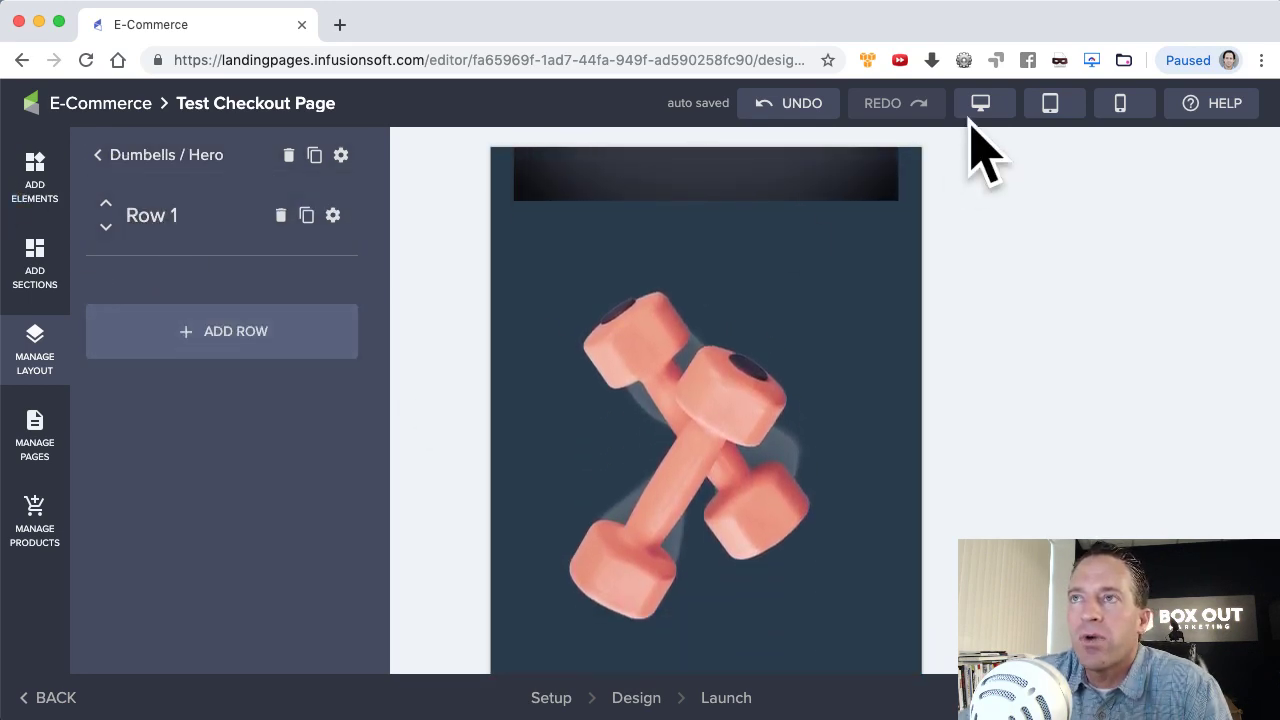
pyautogui.click(980, 105)
pyautogui.scroll(10, 900, 360)
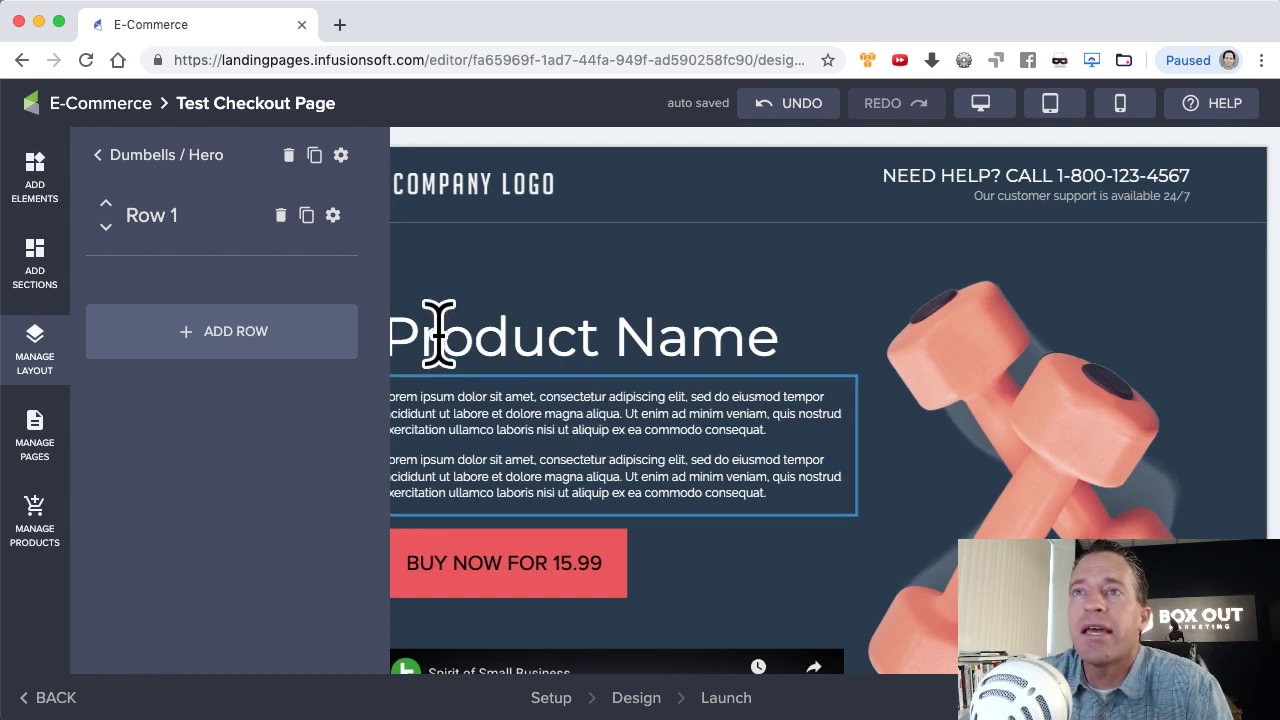
pyautogui.scroll(-2, 437, 333)
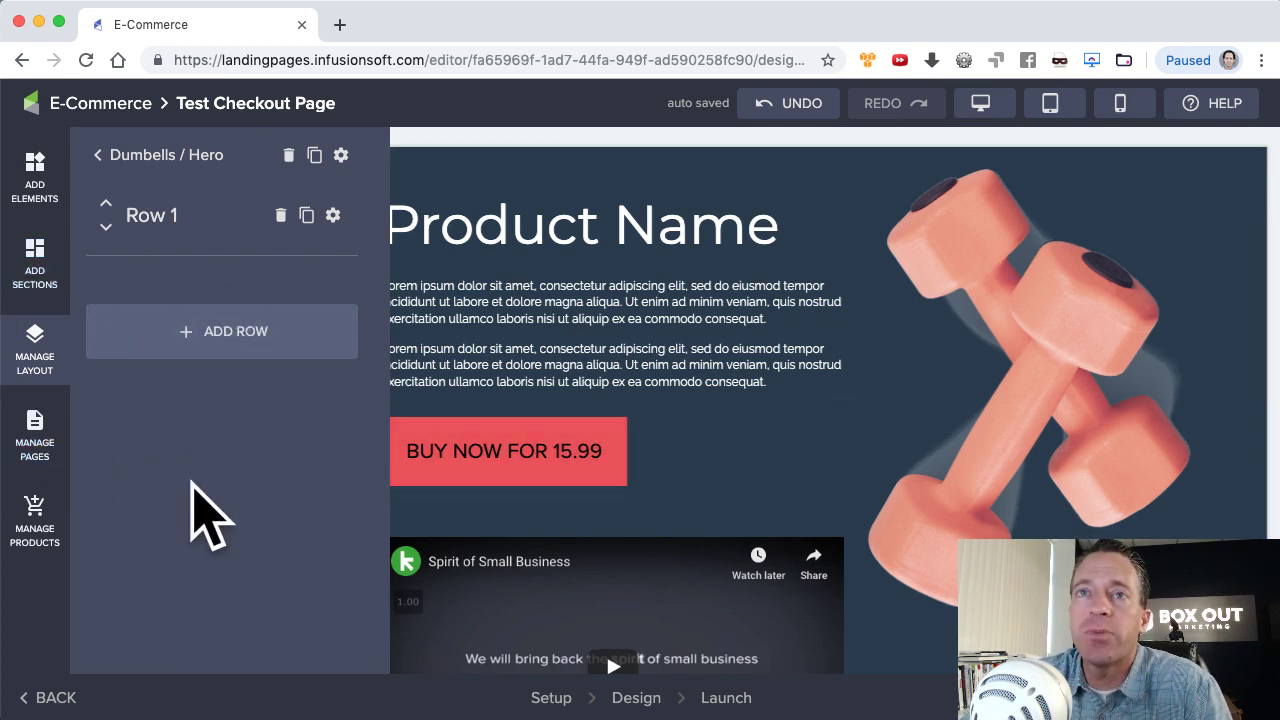
# Open the landing page's "thank you" page for editing.
pyautogui.click(33, 428)
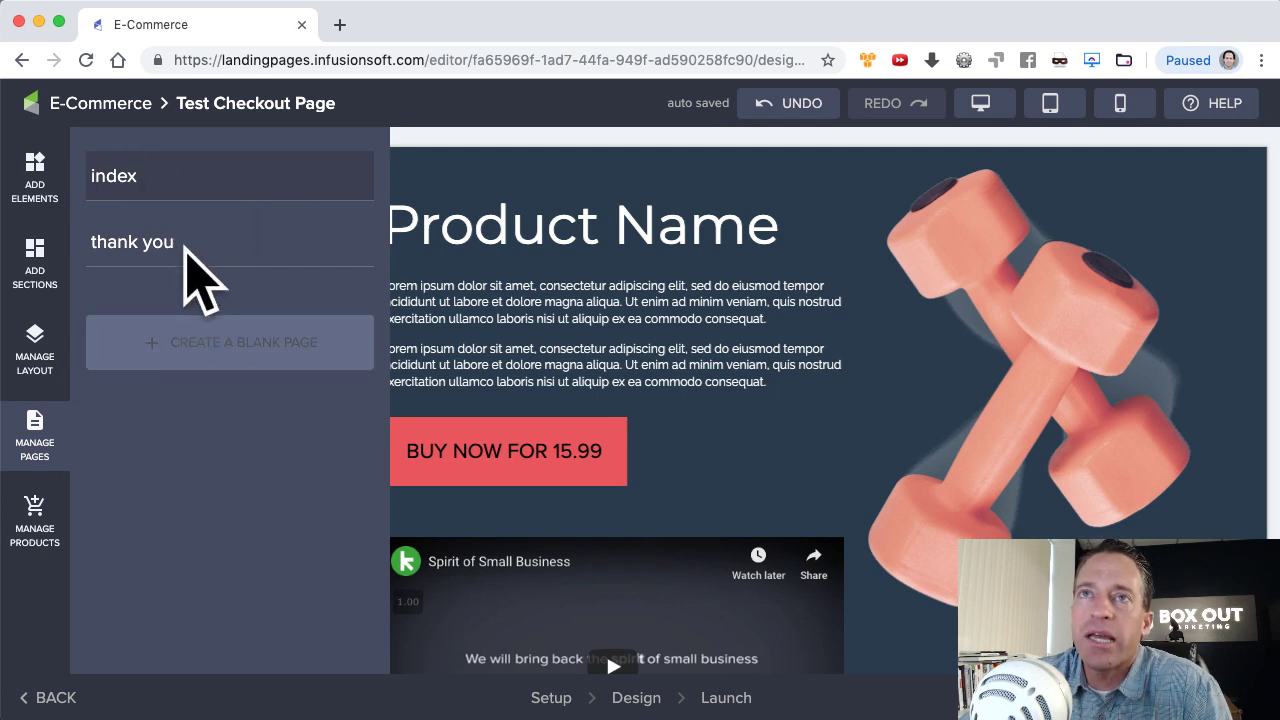
pyautogui.moveTo(158, 243)
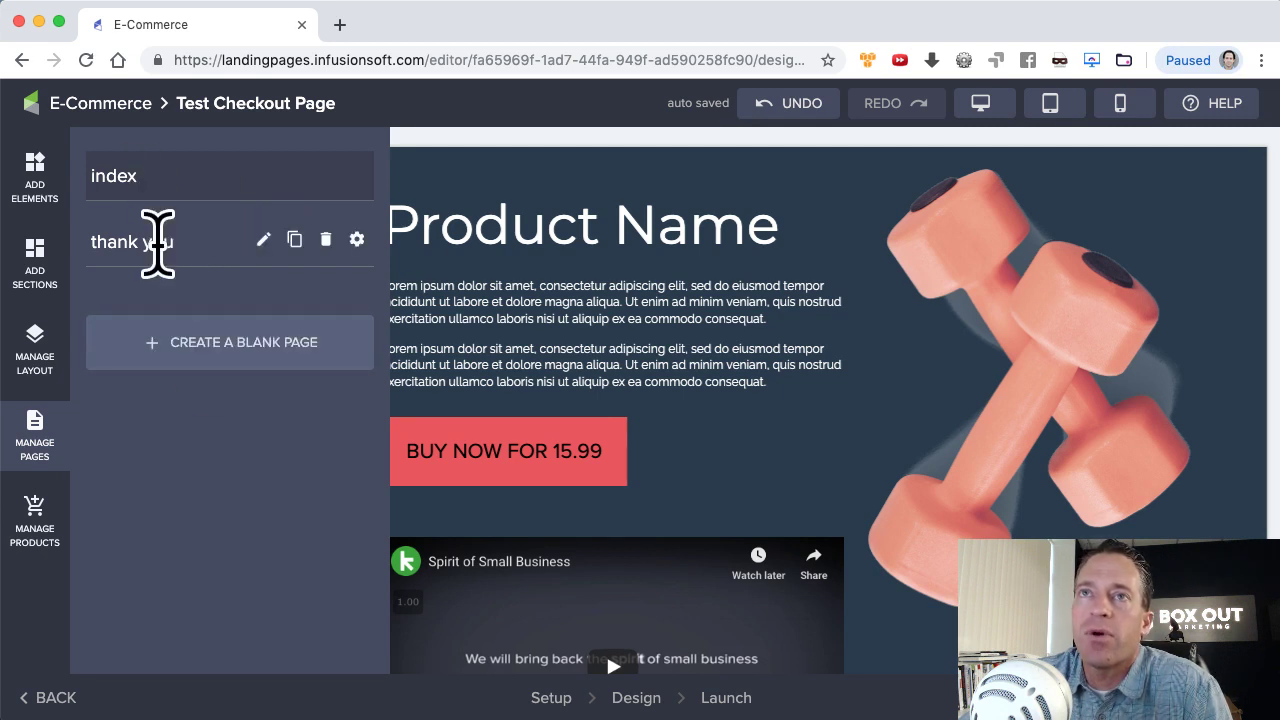
pyautogui.click(264, 240)
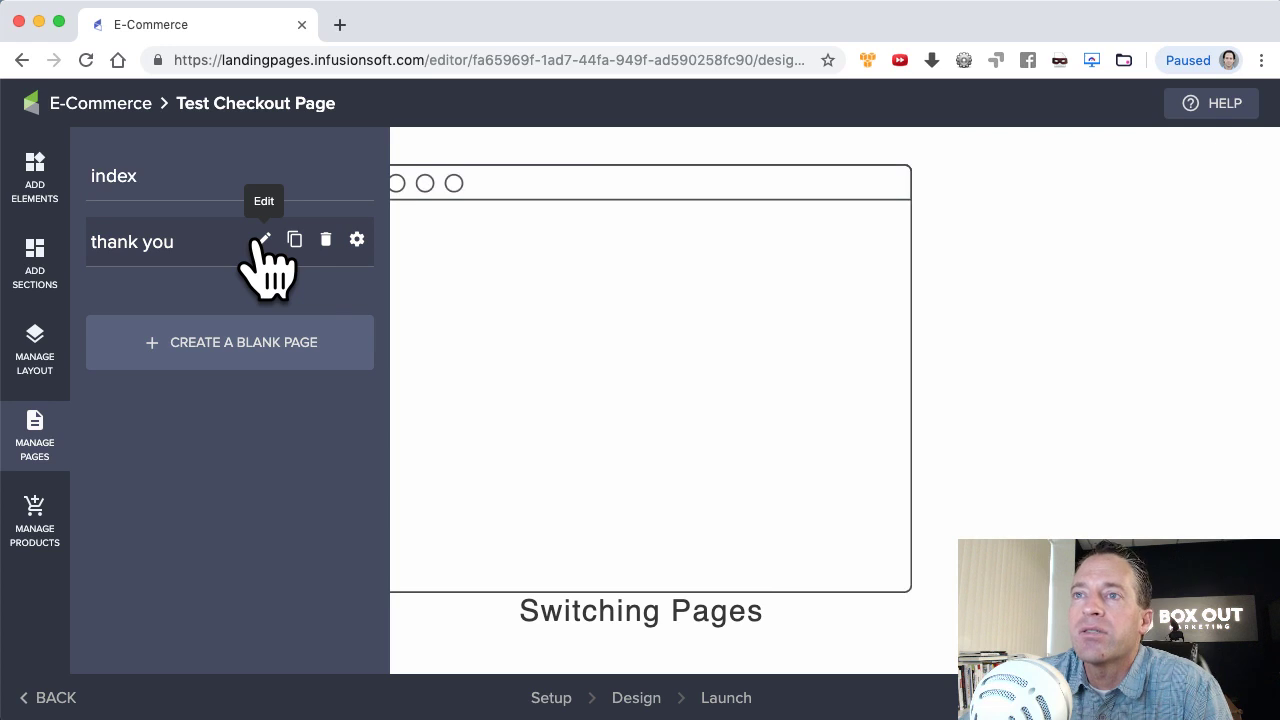